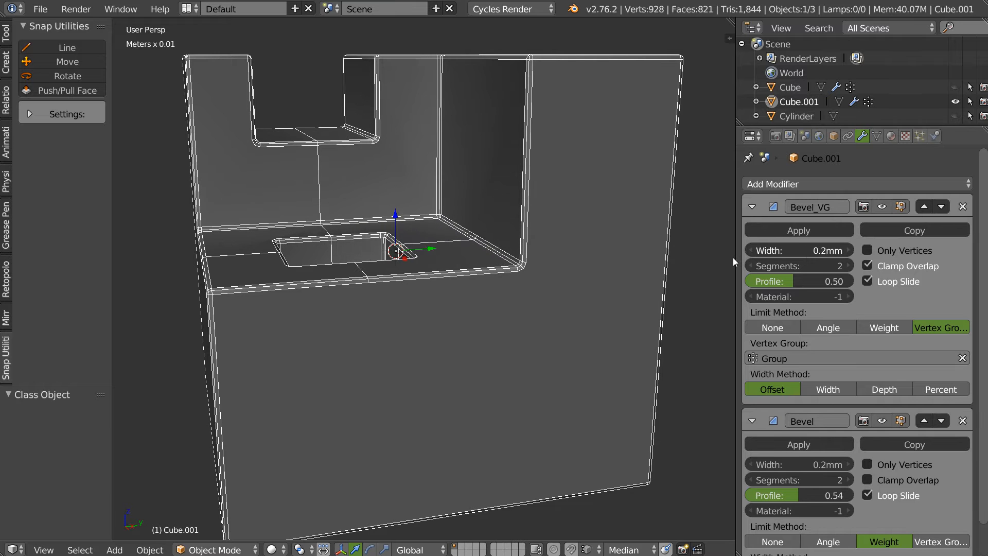
Examine the bevelled edges around the square pocket and the stepped recess of the block from several angles.
{"action": "middle_click_drag", "start_coordinate": [376, 221], "coordinate": [463, 235]}
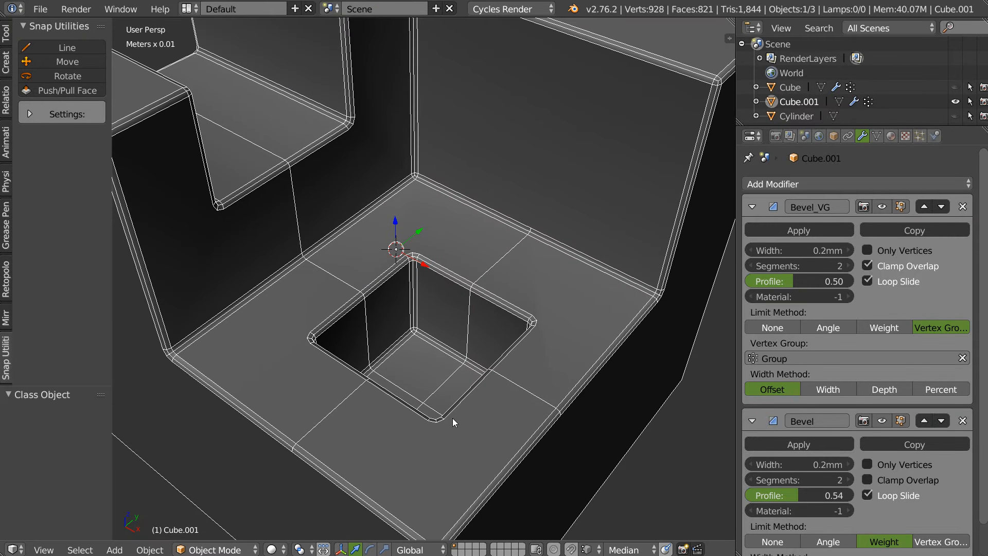
{"action": "scroll", "coordinate": [332, 108], "scroll_direction": "down", "scroll_amount": 2}
{"action": "middle_click_drag", "start_coordinate": [329, 95], "coordinate": [480, 172]}
{"action": "scroll", "coordinate": [446, 229], "scroll_direction": "down", "scroll_amount": 3}
{"action": "middle_click_drag", "start_coordinate": [473, 315], "coordinate": [488, 251], "text": "shift"}
{"action": "scroll", "coordinate": [486, 230], "scroll_direction": "up", "scroll_amount": 3}
{"action": "mouse_move", "coordinate": [379, 237]}
{"action": "middle_mouse_down"}
{"action": "mouse_move", "coordinate": [337, 274]}
{"action": "mouse_move", "coordinate": [382, 234]}
{"action": "middle_mouse_up"}
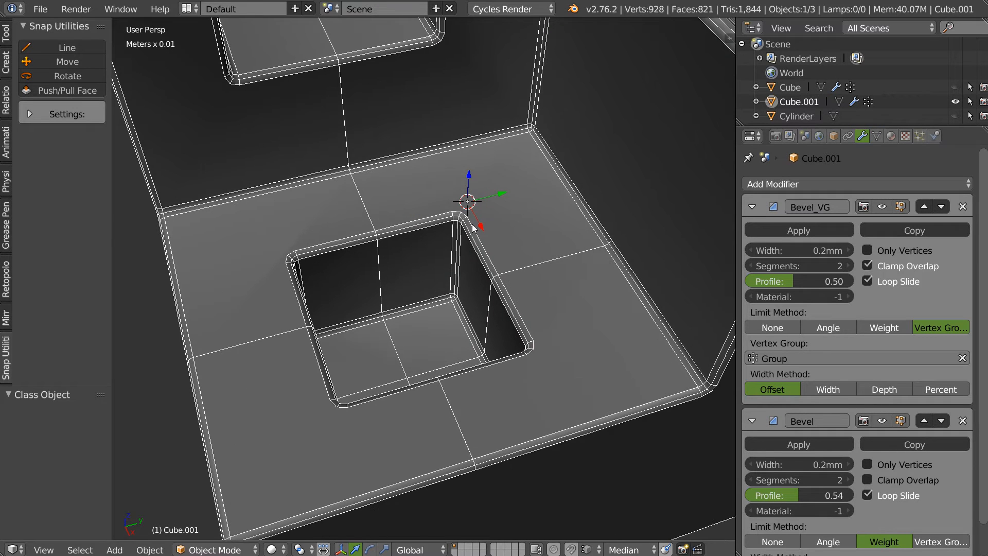
{"action": "scroll", "coordinate": [470, 226], "scroll_direction": "down", "scroll_amount": 2}
{"action": "middle_click_drag", "start_coordinate": [440, 227], "coordinate": [446, 185]}
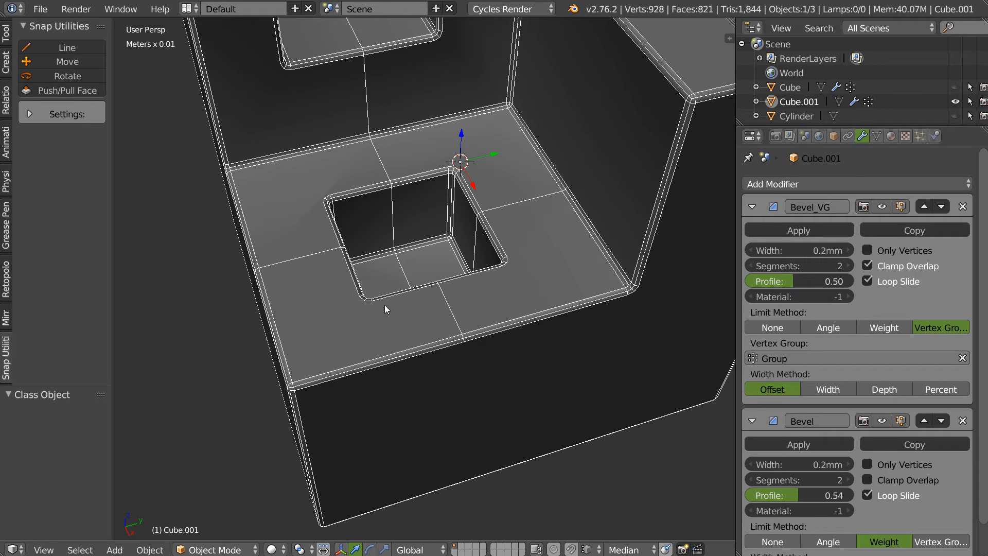
Draw grease-pencil strokes from the corners of the square pocket and the recess outward across the block's surrounding faces.
{"action": "left_click_drag", "start_coordinate": [360, 301], "coordinate": [298, 383]}
{"action": "mouse_move", "coordinate": [380, 302]}
{"action": "left_mouse_down"}
{"action": "mouse_move", "coordinate": [402, 395]}
{"action": "mouse_move", "coordinate": [406, 497]}
{"action": "left_mouse_up"}
{"action": "left_click_drag", "start_coordinate": [355, 296], "coordinate": [273, 318]}
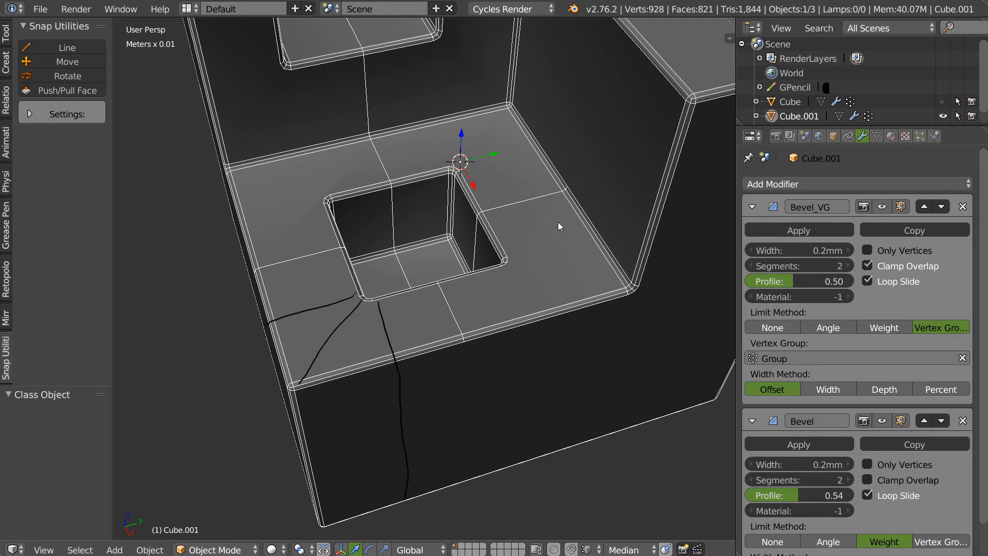
{"action": "mouse_move", "coordinate": [506, 260]}
{"action": "left_mouse_down"}
{"action": "mouse_move", "coordinate": [581, 223]}
{"action": "mouse_move", "coordinate": [653, 60]}
{"action": "left_mouse_up"}
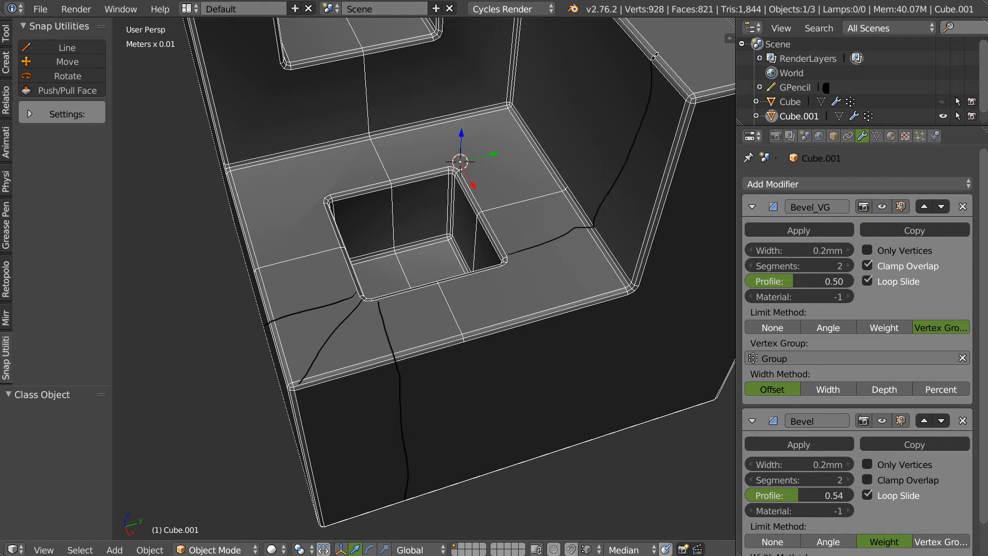
{"action": "left_click_drag", "start_coordinate": [564, 186], "coordinate": [622, 42]}
{"action": "mouse_move", "coordinate": [462, 165]}
{"action": "left_mouse_down"}
{"action": "mouse_move", "coordinate": [521, 153]}
{"action": "mouse_move", "coordinate": [583, 29]}
{"action": "left_mouse_up"}
{"action": "mouse_move", "coordinate": [457, 165]}
{"action": "left_mouse_down"}
{"action": "mouse_move", "coordinate": [501, 106]}
{"action": "mouse_move", "coordinate": [435, 117]}
{"action": "mouse_move", "coordinate": [433, 49]}
{"action": "left_mouse_up"}
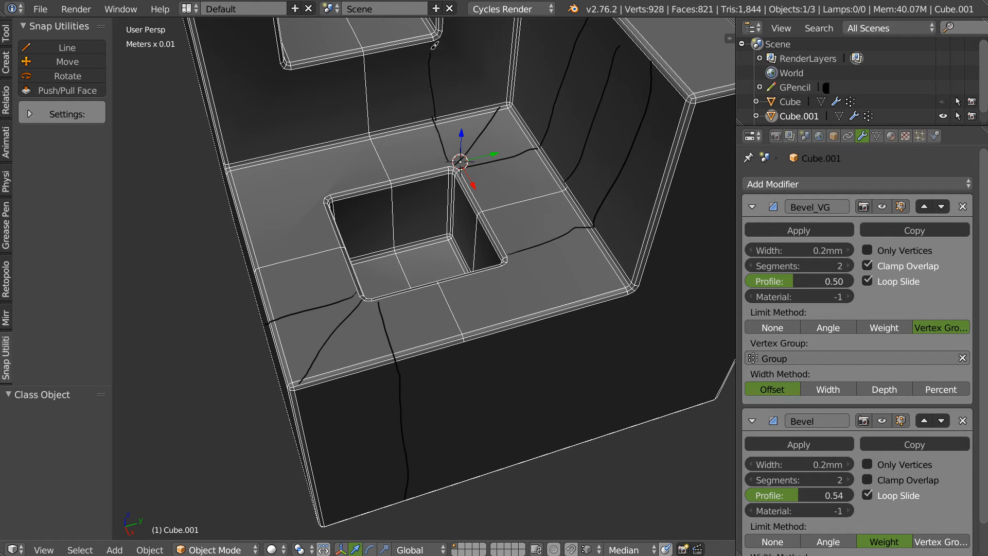
{"action": "left_click_drag", "start_coordinate": [494, 80], "coordinate": [507, 105]}
{"action": "left_click_drag", "start_coordinate": [519, 20], "coordinate": [640, 178]}
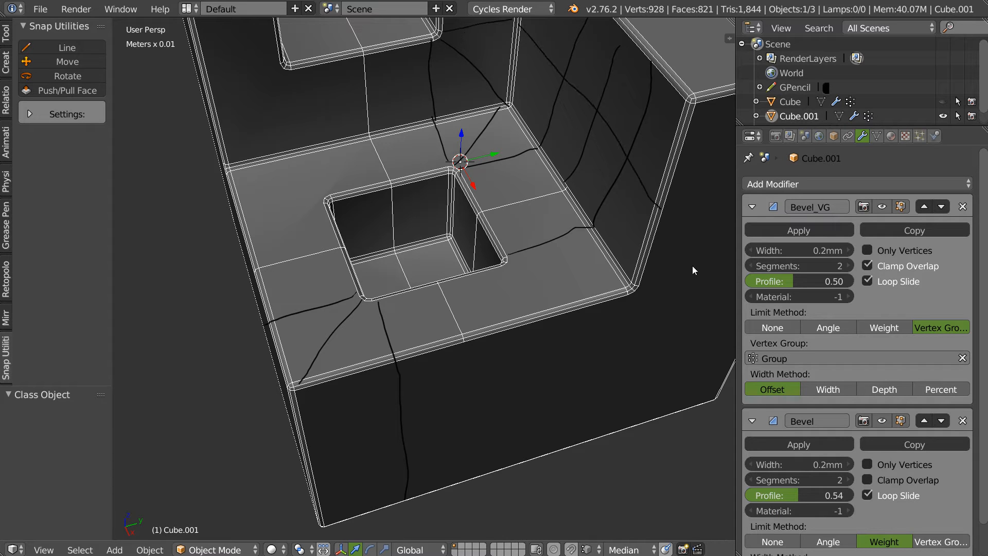
{"action": "left_click_drag", "start_coordinate": [625, 296], "coordinate": [616, 412]}
{"action": "left_click_drag", "start_coordinate": [632, 293], "coordinate": [706, 398]}
{"action": "key", "text": "d"}
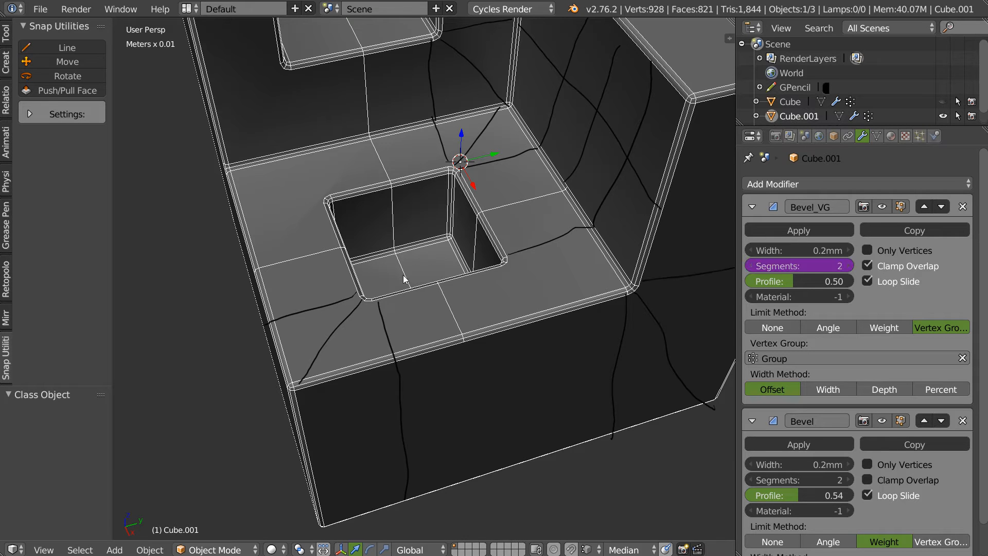
{"action": "left_click_drag", "start_coordinate": [501, 265], "coordinate": [529, 311]}
{"action": "left_click_drag", "start_coordinate": [512, 263], "coordinate": [630, 289]}
{"action": "left_click_drag", "start_coordinate": [537, 378], "coordinate": [536, 471]}
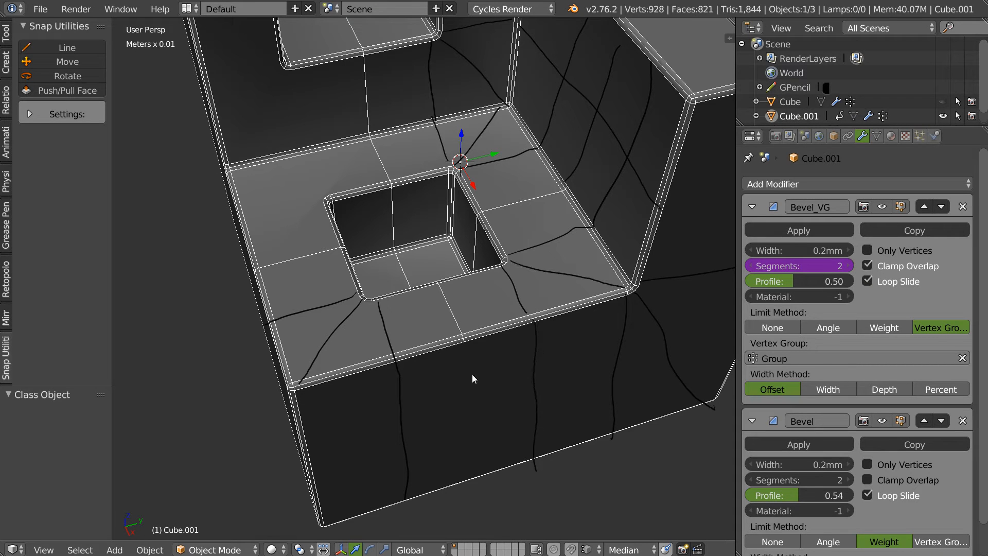
{"action": "left_click_drag", "start_coordinate": [473, 398], "coordinate": [475, 473]}
{"action": "mouse_move", "coordinate": [326, 202]}
{"action": "left_mouse_down"}
{"action": "mouse_move", "coordinate": [251, 220]}
{"action": "mouse_move", "coordinate": [288, 190]}
{"action": "mouse_move", "coordinate": [234, 173]}
{"action": "left_mouse_up"}
{"action": "mouse_move", "coordinate": [317, 155]}
{"action": "left_mouse_down"}
{"action": "mouse_move", "coordinate": [298, 82]}
{"action": "mouse_move", "coordinate": [246, 160]}
{"action": "left_mouse_up"}
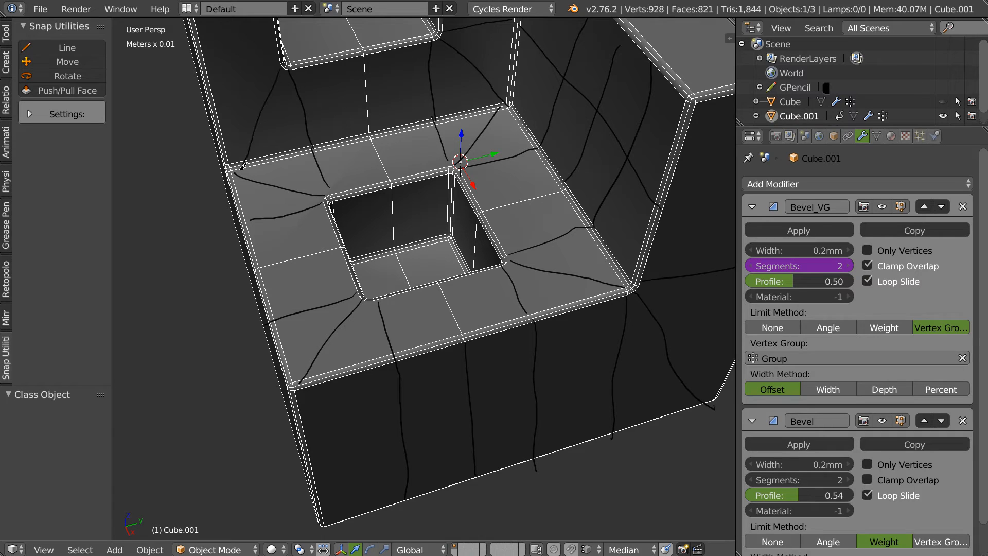
{"action": "left_click_drag", "start_coordinate": [279, 62], "coordinate": [204, 88]}
Delete all grease-pencil annotation strokes from the view.
{"action": "key", "text": "n"}
{"action": "left_click", "coordinate": [632, 46]}
{"action": "key", "text": "n"}
Widen the Bevel_VG modifier to 1 cm 3.2 mm and delete the driver on its Segments value.
{"action": "mouse_move", "coordinate": [466, 208]}
{"action": "middle_mouse_down"}
{"action": "mouse_move", "coordinate": [467, 175]}
{"action": "mouse_move", "coordinate": [447, 247]}
{"action": "mouse_move", "coordinate": [498, 199]}
{"action": "mouse_move", "coordinate": [469, 210]}
{"action": "middle_mouse_up"}
{"action": "scroll", "coordinate": [448, 245], "scroll_direction": "down", "scroll_amount": 3}
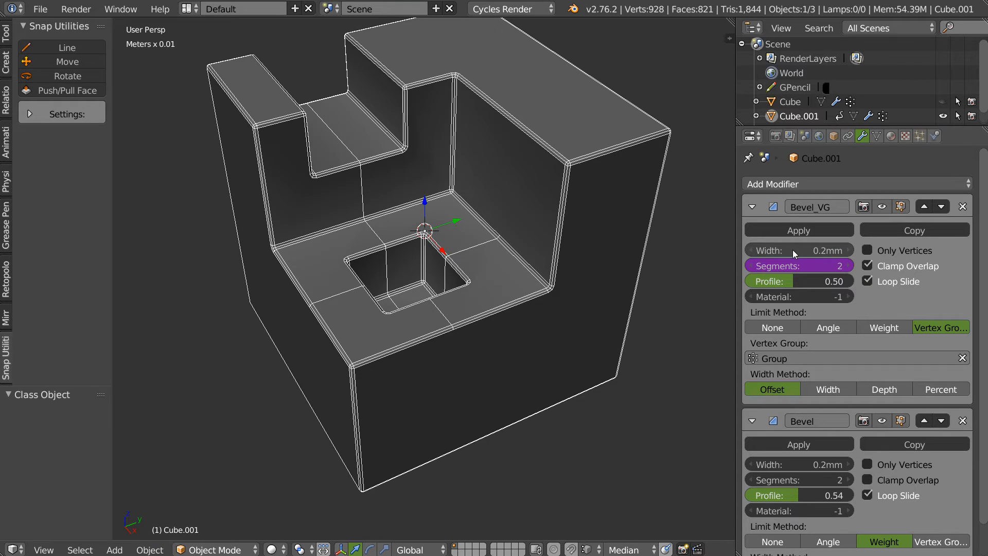
{"action": "left_click_drag", "start_coordinate": [794, 249], "coordinate": [813, 269]}
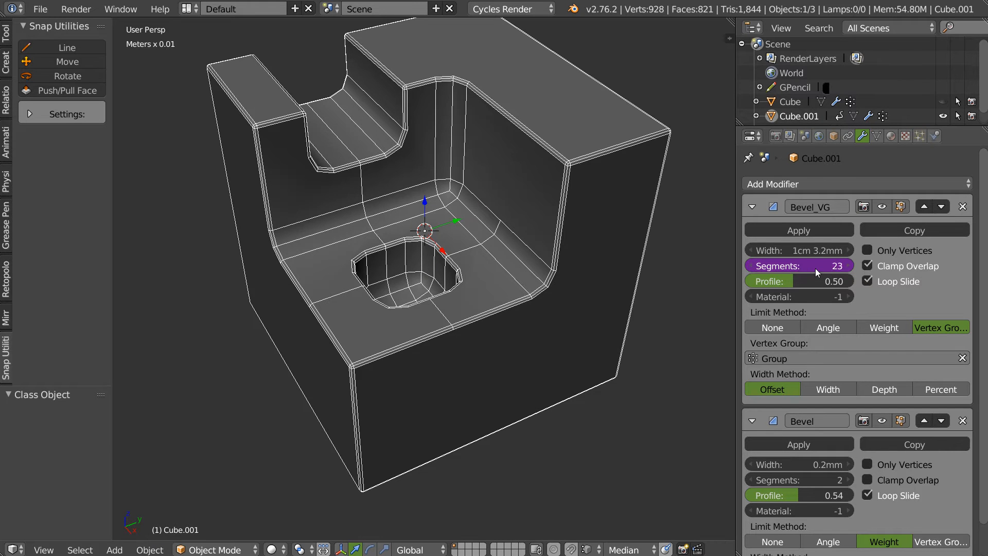
{"action": "right_click", "coordinate": [816, 268]}
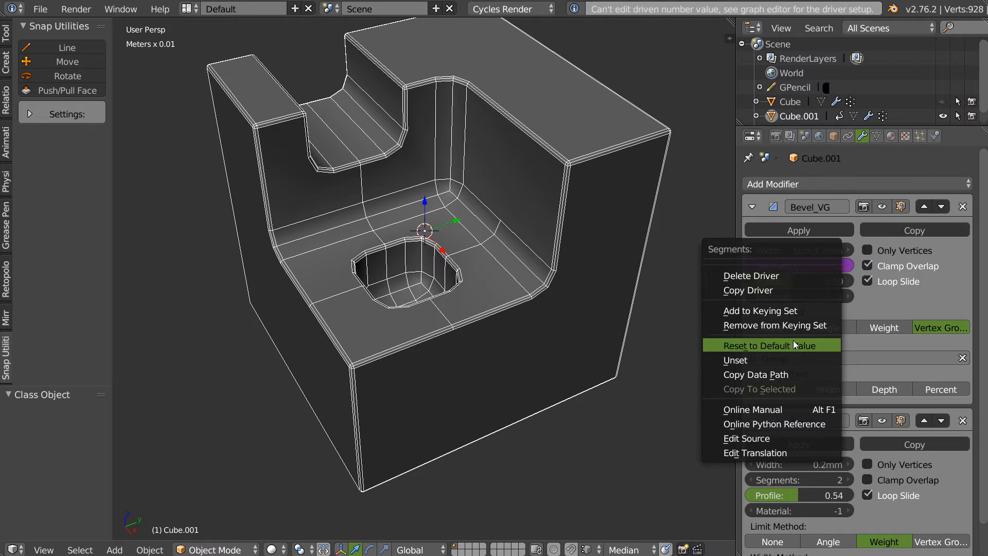
{"action": "left_click", "coordinate": [800, 325]}
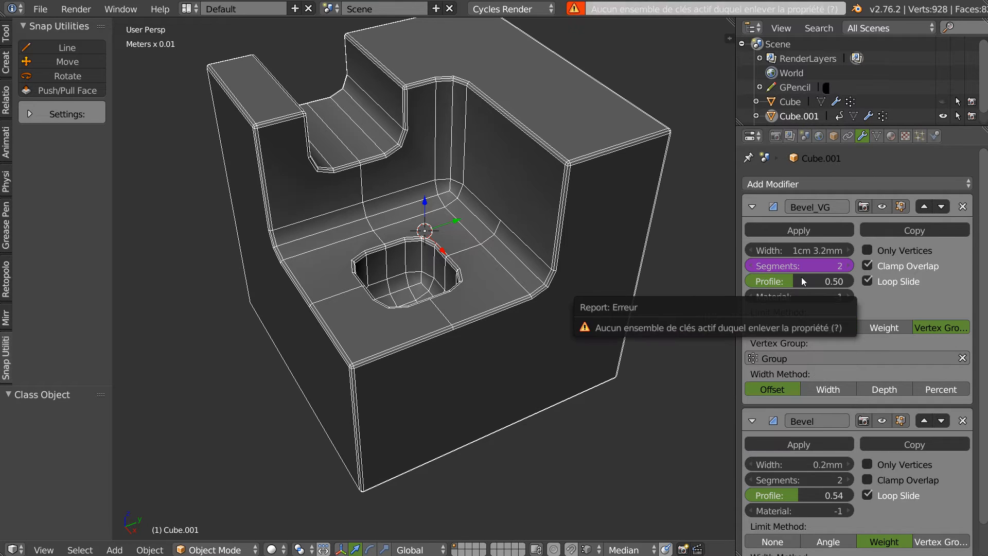
{"action": "right_click", "coordinate": [806, 264]}
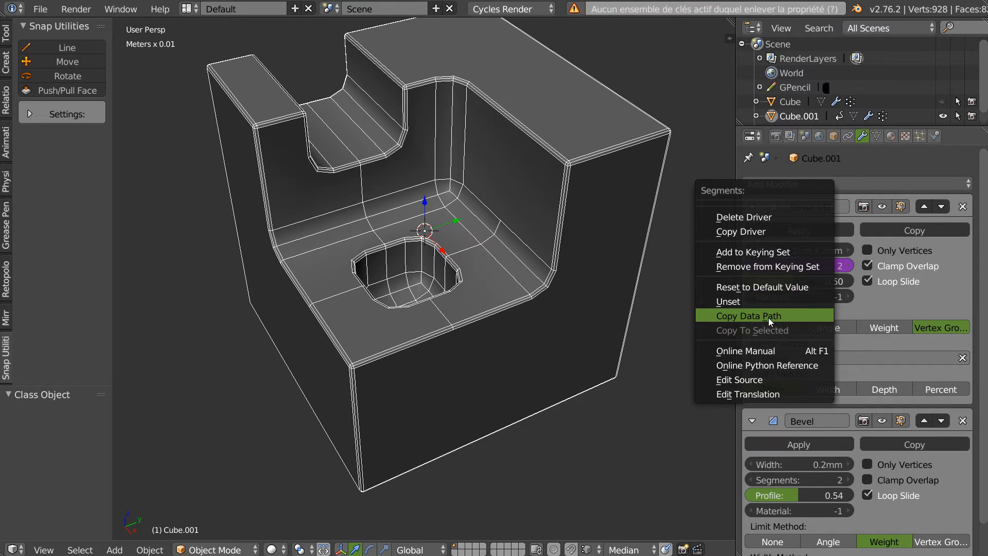
{"action": "left_click", "coordinate": [770, 286]}
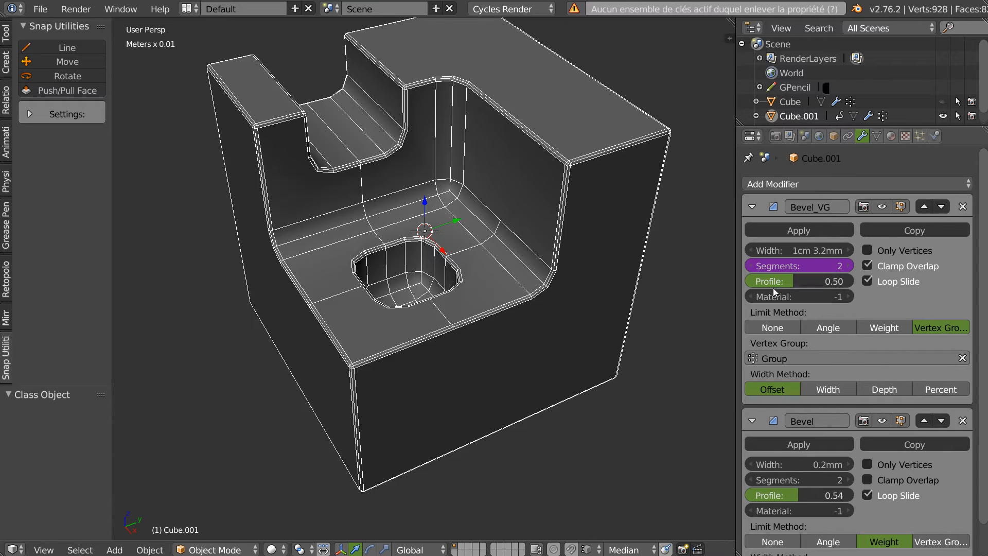
{"action": "right_click", "coordinate": [800, 266]}
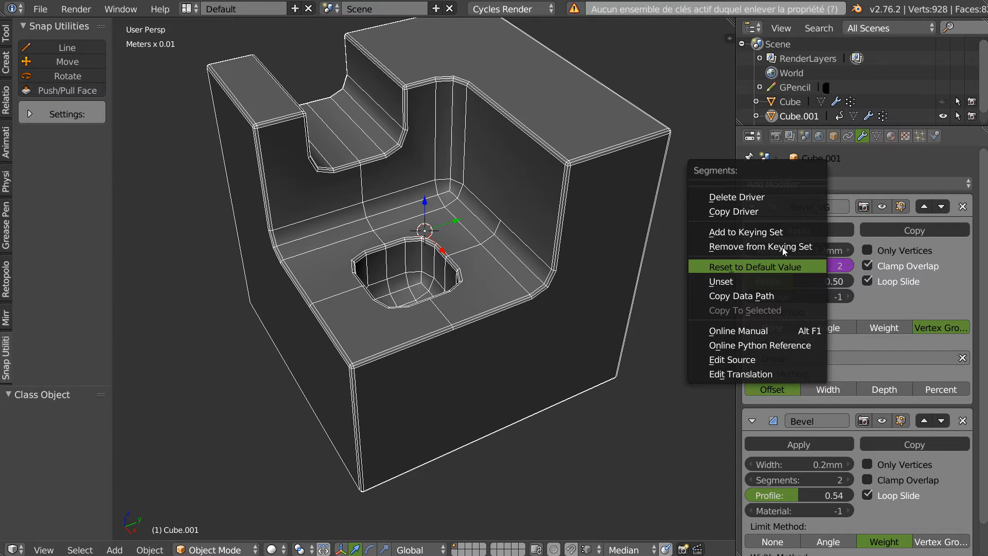
{"action": "left_click", "coordinate": [765, 198]}
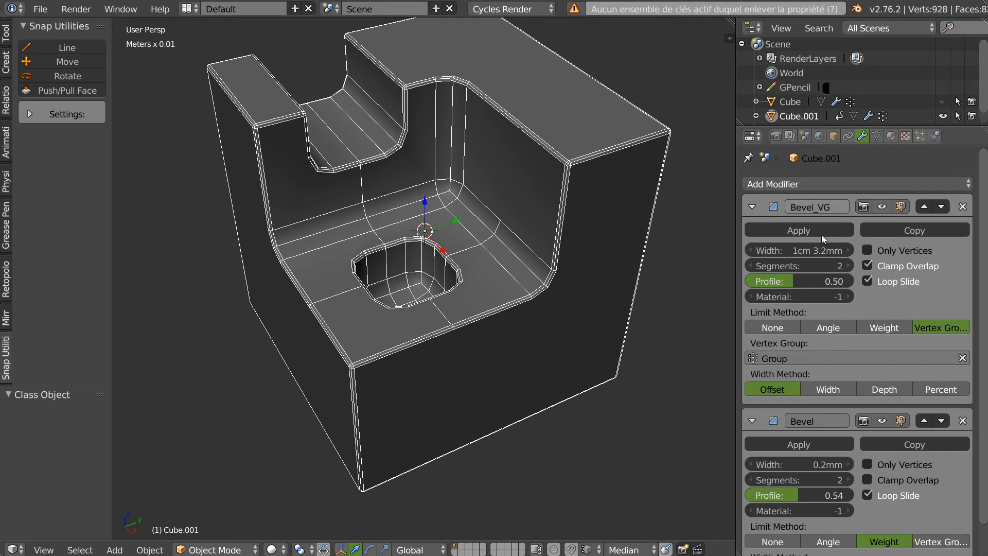
Set the Bevel_VG modifier to 2 segments and a width of 0.2 mm.
{"action": "left_click_drag", "start_coordinate": [798, 266], "coordinate": [724, 260]}
{"action": "left_click", "coordinate": [771, 264]}
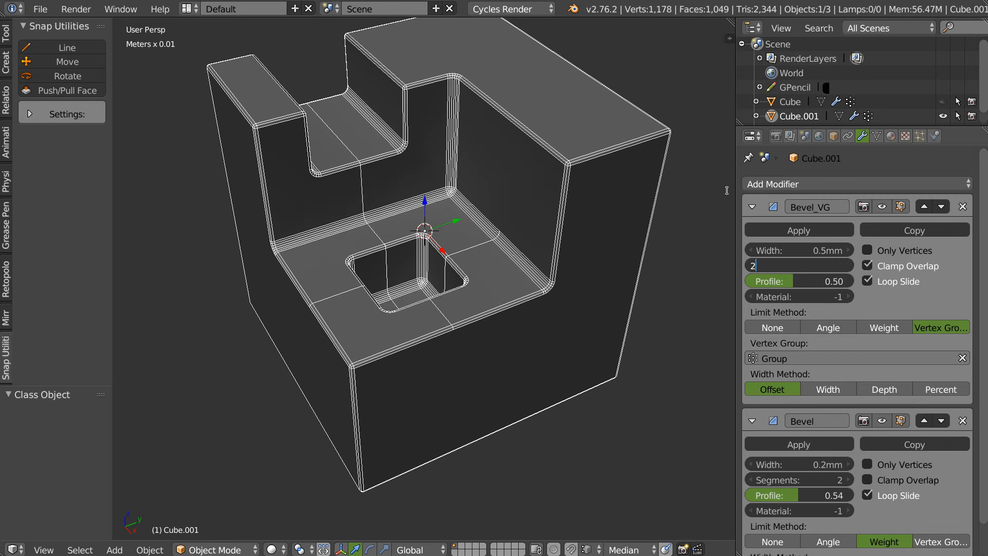
{"action": "type", "text": "2"}
{"action": "key", "text": "Return"}
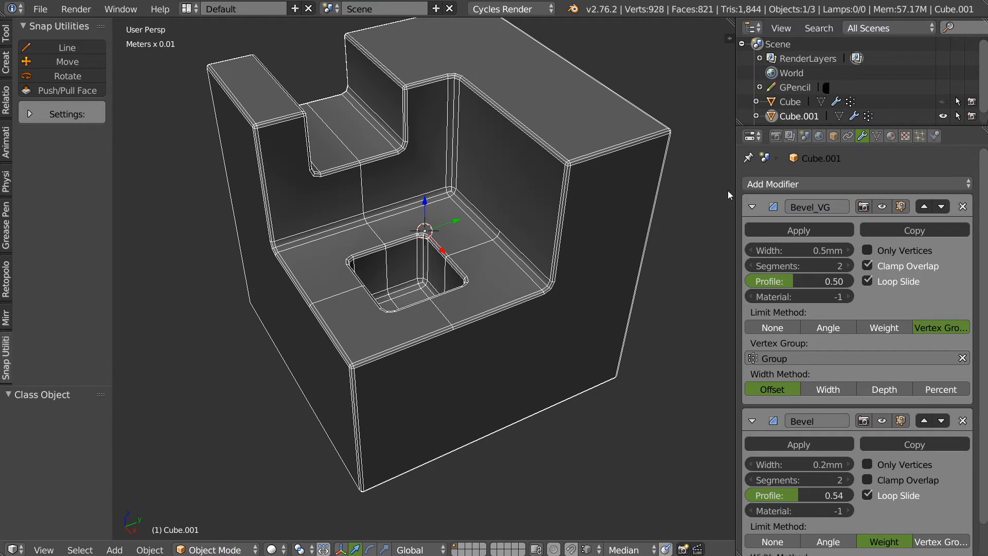
{"action": "left_click", "coordinate": [802, 249]}
{"action": "left_click", "coordinate": [763, 249]}
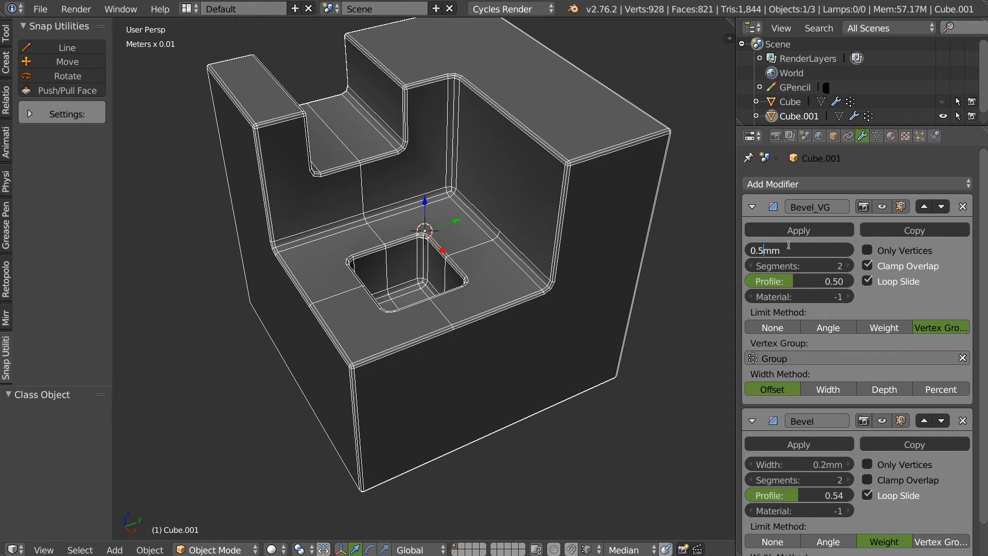
{"action": "type", "text": "2"}
{"action": "key", "text": "Return"}
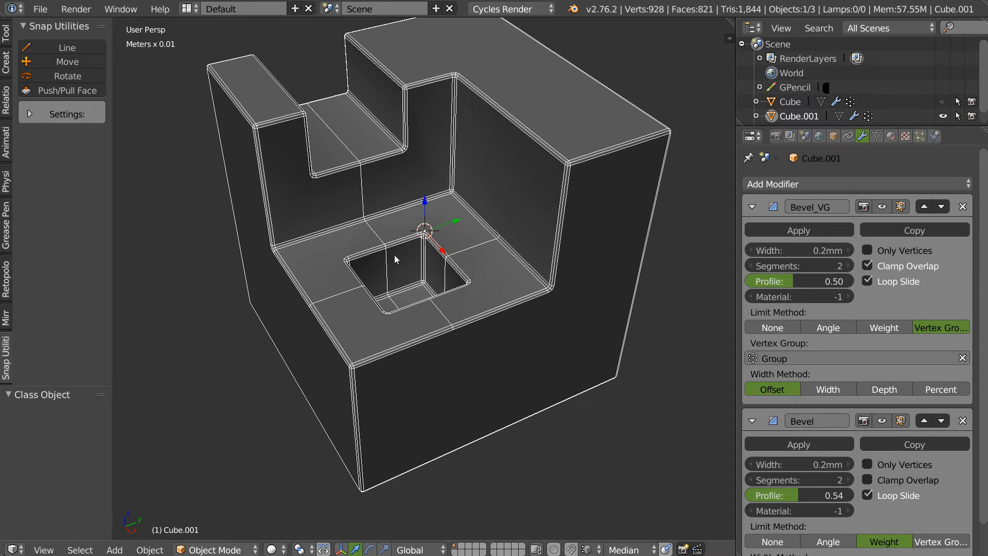
Inspect the bevel topology at the recess edges, the inner corners and the pocket from close up and all around.
{"action": "scroll", "coordinate": [400, 253], "scroll_direction": "up", "scroll_amount": 2}
{"action": "middle_click_drag", "start_coordinate": [393, 258], "coordinate": [524, 102]}
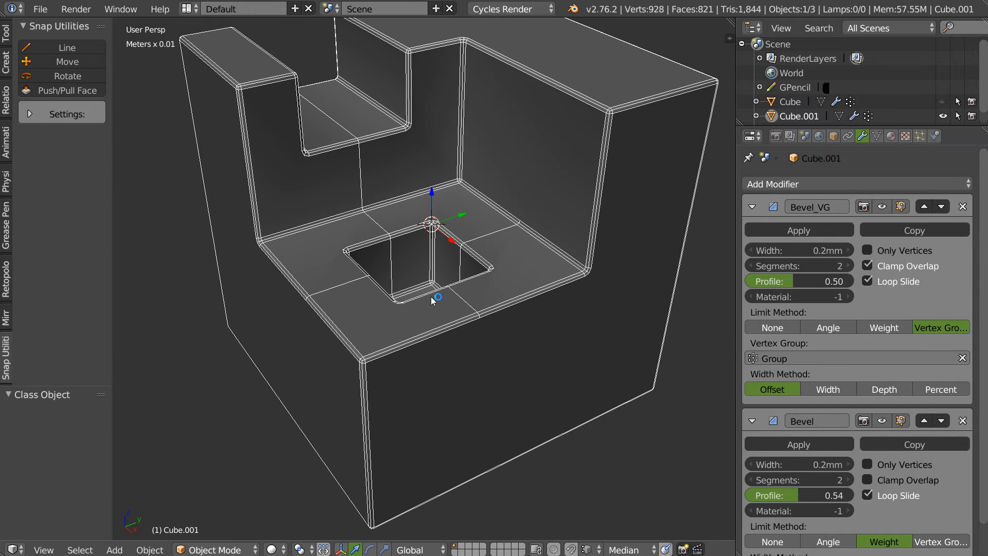
{"action": "middle_click_drag", "start_coordinate": [418, 252], "coordinate": [435, 244]}
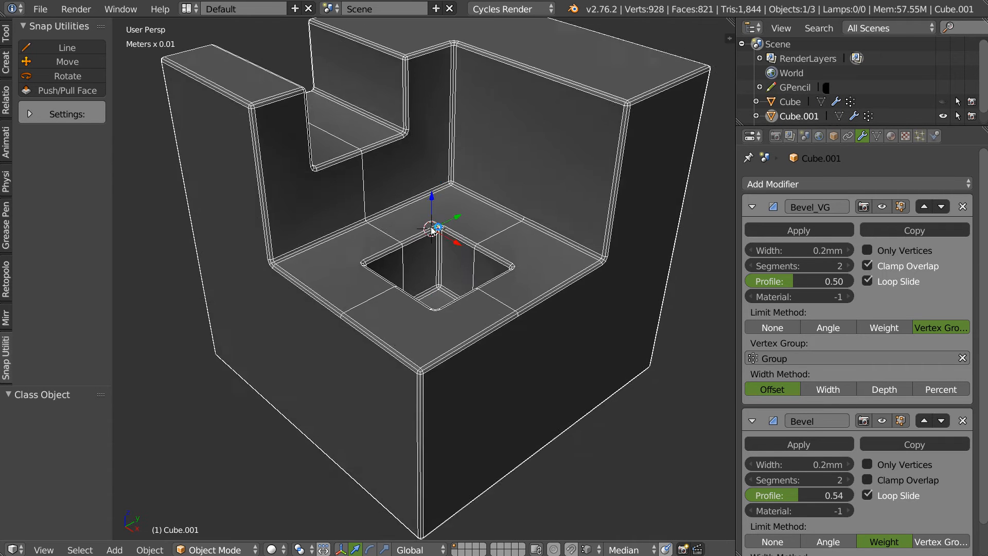
{"action": "middle_click_drag", "start_coordinate": [429, 176], "coordinate": [432, 298], "text": "shift"}
{"action": "scroll", "coordinate": [405, 265], "scroll_direction": "up", "scroll_amount": 2}
{"action": "middle_click_drag", "start_coordinate": [474, 114], "coordinate": [426, 80]}
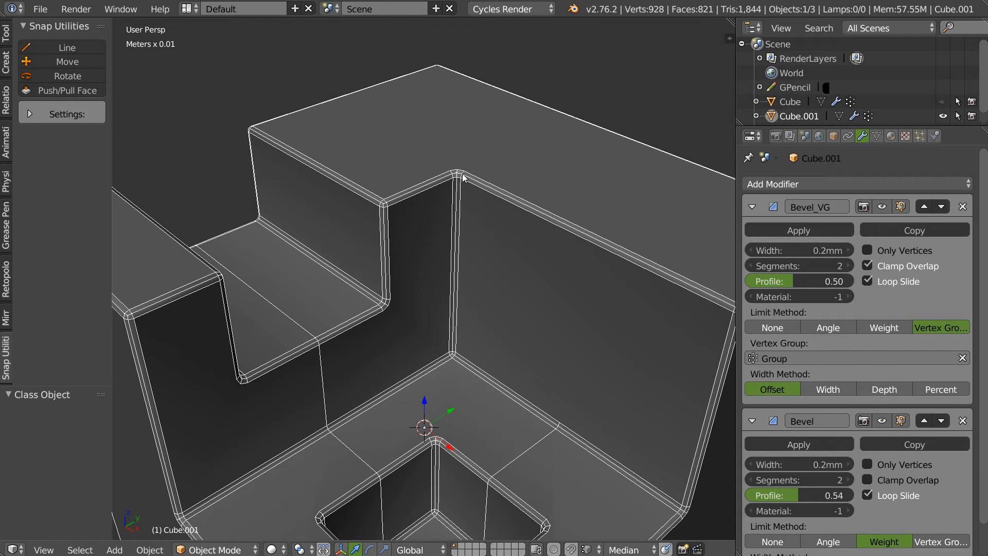
{"action": "middle_click_drag", "start_coordinate": [449, 183], "coordinate": [418, 66]}
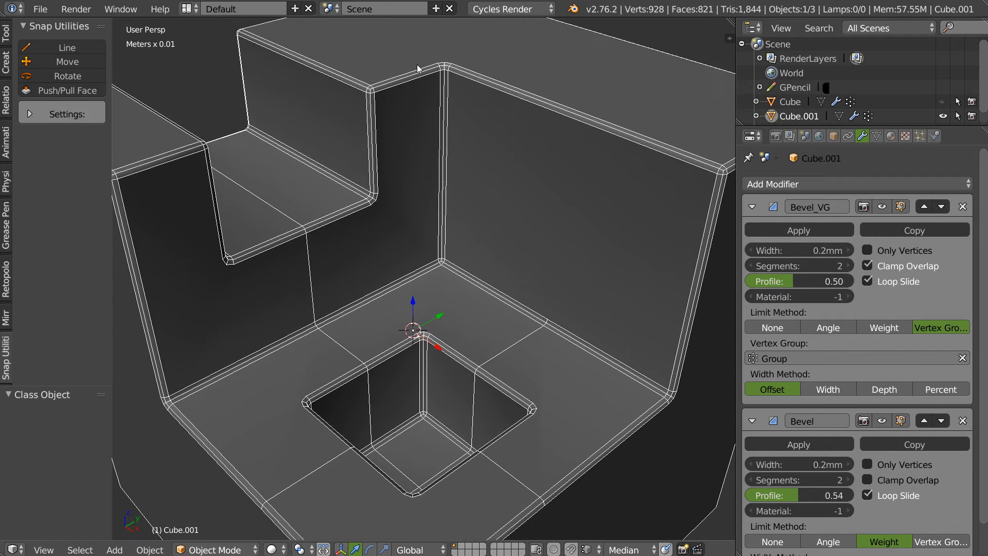
{"action": "scroll", "coordinate": [489, 215], "scroll_direction": "up", "scroll_amount": 3}
{"action": "middle_click_drag", "start_coordinate": [613, 455], "coordinate": [616, 413]}
{"action": "middle_click_drag", "start_coordinate": [431, 239], "coordinate": [595, 263], "text": "shift"}
{"action": "middle_click_drag", "start_coordinate": [303, 231], "coordinate": [397, 295]}
{"action": "scroll", "coordinate": [426, 333], "scroll_direction": "down", "scroll_amount": 2}
{"action": "scroll", "coordinate": [426, 334], "scroll_direction": "up", "scroll_amount": 1}
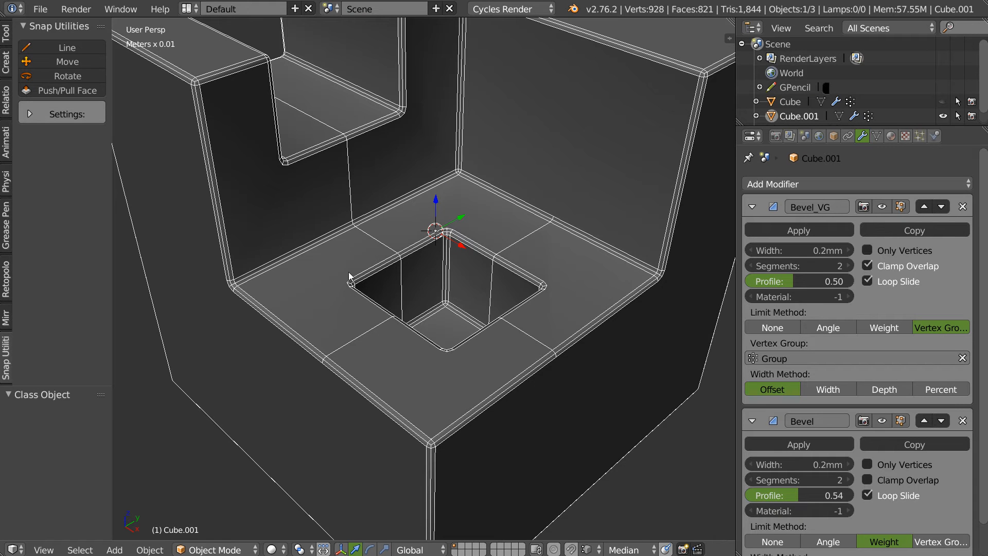
{"action": "scroll", "coordinate": [545, 304], "scroll_direction": "down", "scroll_amount": 3}
{"action": "middle_click_drag", "start_coordinate": [484, 333], "coordinate": [426, 282]}
{"action": "scroll", "coordinate": [453, 287], "scroll_direction": "up", "scroll_amount": 1}
{"action": "scroll", "coordinate": [425, 281], "scroll_direction": "up", "scroll_amount": 2}
{"action": "middle_click_drag", "start_coordinate": [453, 183], "coordinate": [372, 178], "text": "shift"}
{"action": "middle_click_drag", "start_coordinate": [304, 126], "coordinate": [448, 217]}
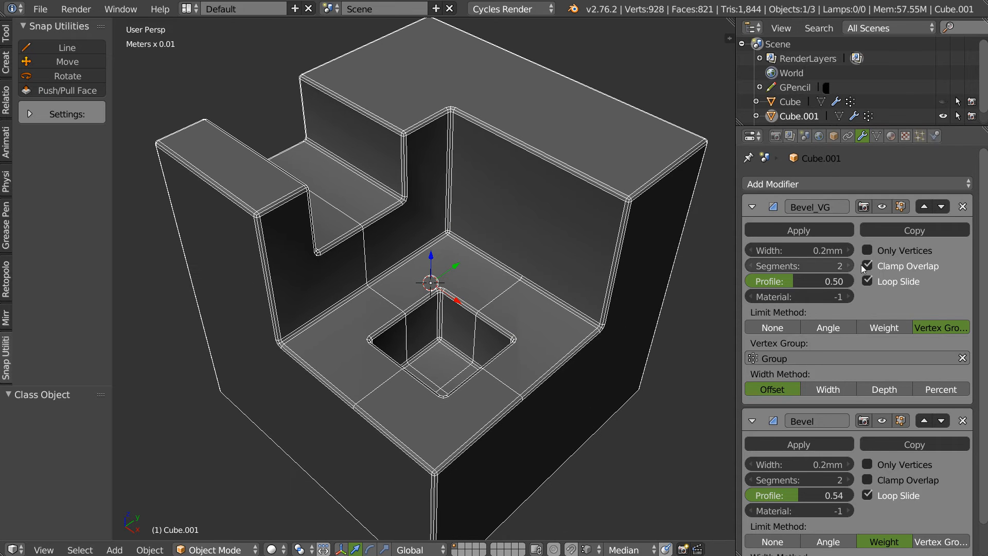
Remove both the Bevel_VG and Bevel modifiers from the block.
{"action": "left_click", "coordinate": [962, 206]}
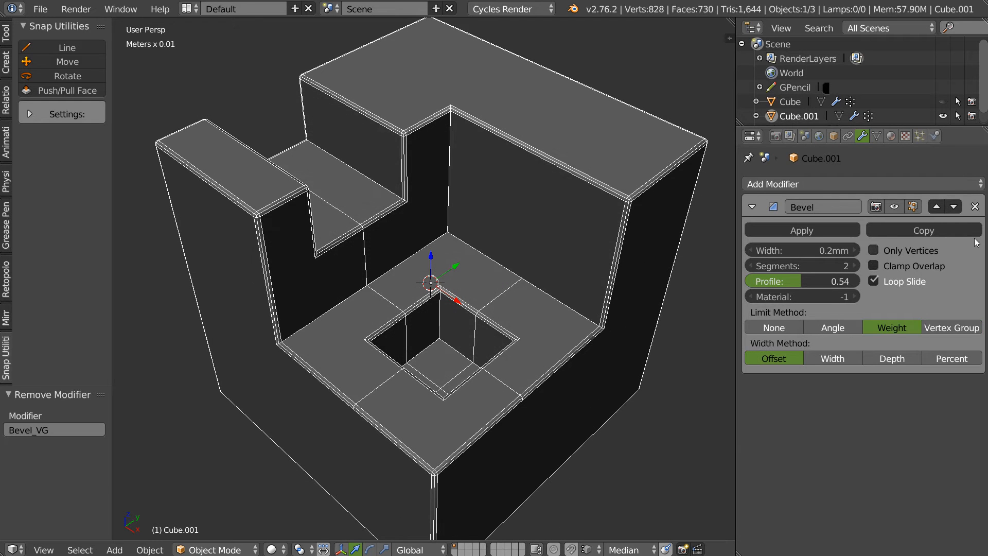
{"action": "left_click", "coordinate": [975, 208]}
{"action": "scroll", "coordinate": [477, 246], "scroll_direction": "down", "scroll_amount": 3}
{"action": "middle_click_drag", "start_coordinate": [471, 280], "coordinate": [441, 261]}
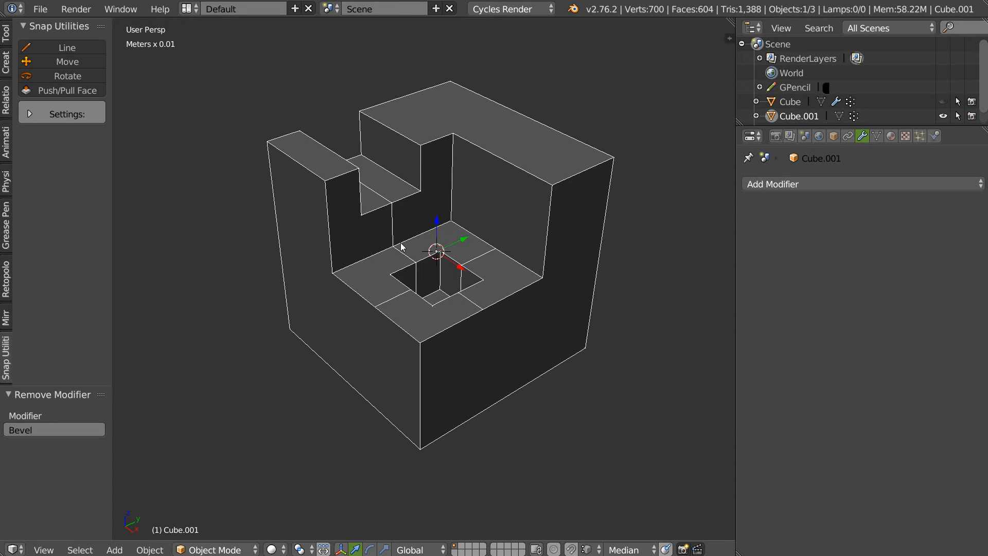
Run CSharpen on the block, setting its Bevel modifier to 2 segments and a profile of 0.51.
{"action": "key", "text": "q"}
{"action": "left_click", "coordinate": [501, 247]}
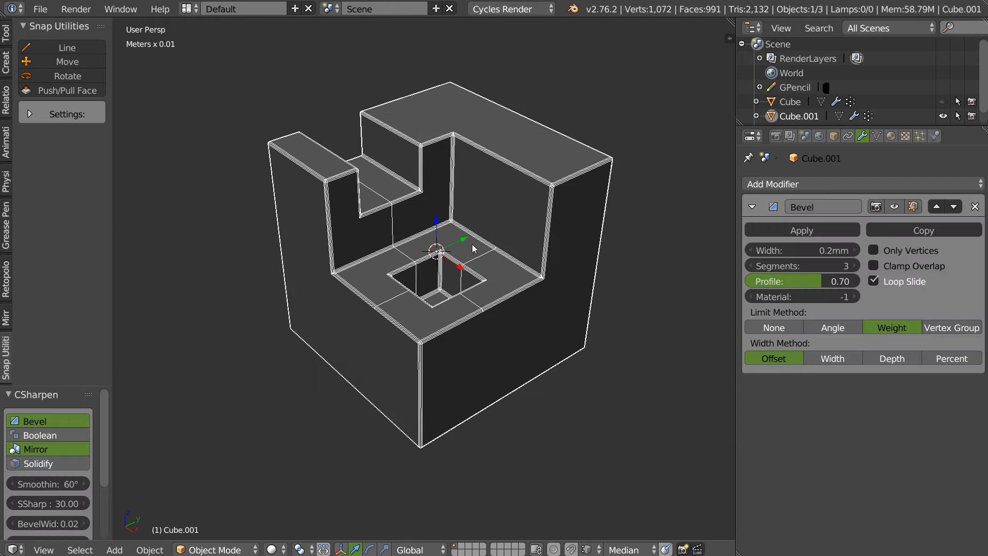
{"action": "scroll", "coordinate": [494, 252], "scroll_direction": "up", "scroll_amount": 2}
{"action": "left_click", "coordinate": [751, 265]}
{"action": "left_click_drag", "start_coordinate": [826, 277], "coordinate": [792, 290]}
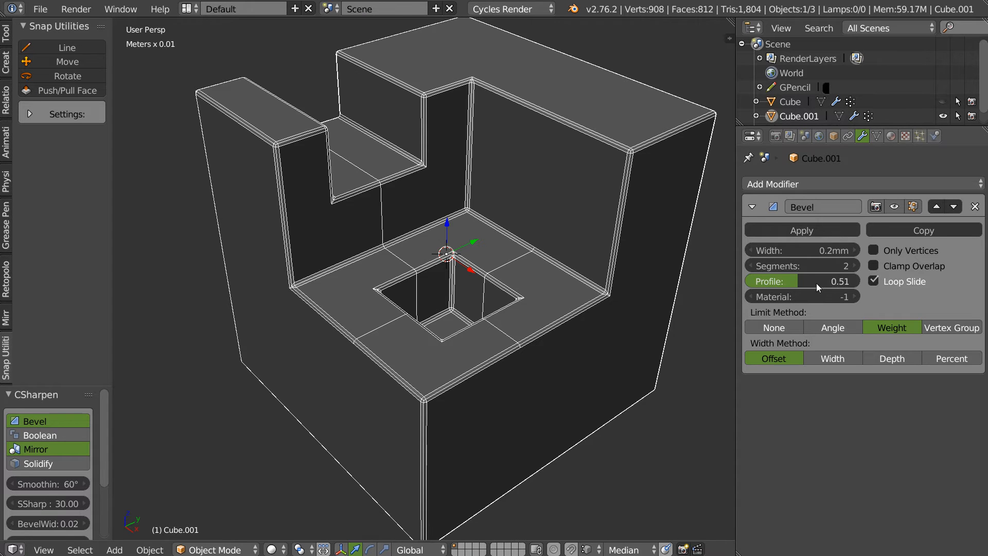
Delete the block's leftover vertex group from its mesh data and return to the modifier settings.
{"action": "middle_click_drag", "start_coordinate": [542, 247], "coordinate": [546, 213]}
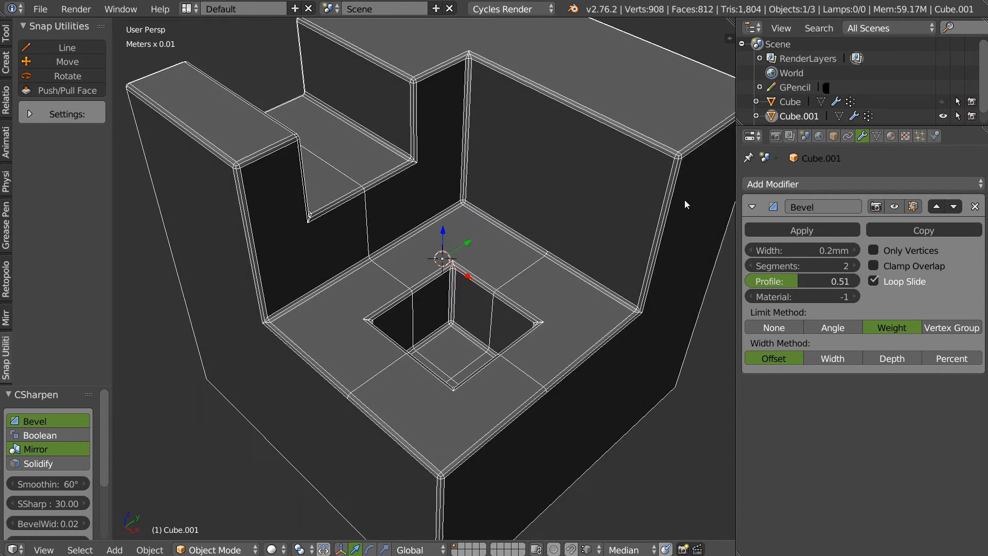
{"action": "left_click", "coordinate": [876, 136]}
{"action": "left_click", "coordinate": [965, 314]}
{"action": "mouse_move", "coordinate": [494, 247]}
{"action": "middle_mouse_down"}
{"action": "mouse_move", "coordinate": [449, 227]}
{"action": "mouse_move", "coordinate": [427, 231]}
{"action": "mouse_move", "coordinate": [482, 233]}
{"action": "middle_mouse_up"}
{"action": "middle_click_drag", "start_coordinate": [511, 199], "coordinate": [396, 236]}
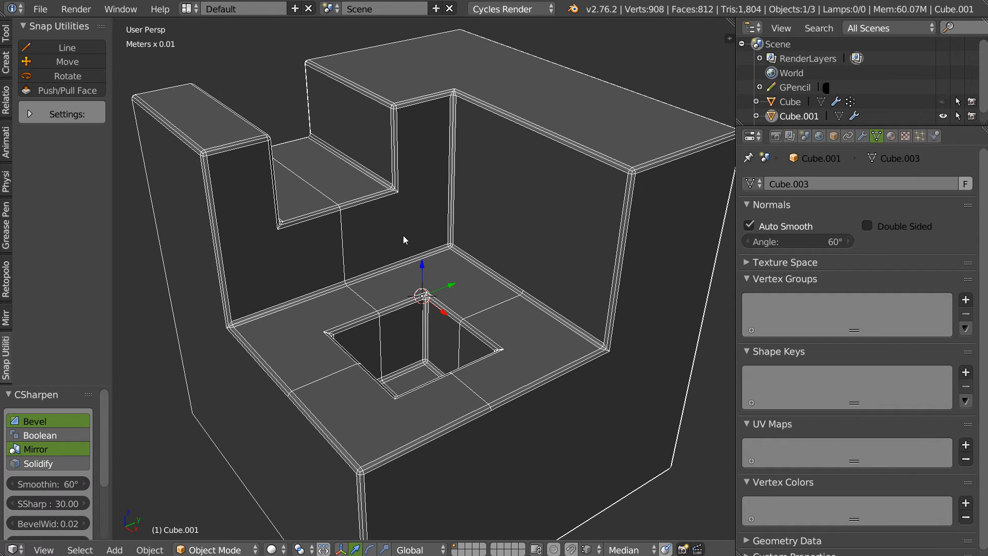
{"action": "left_click", "coordinate": [863, 137]}
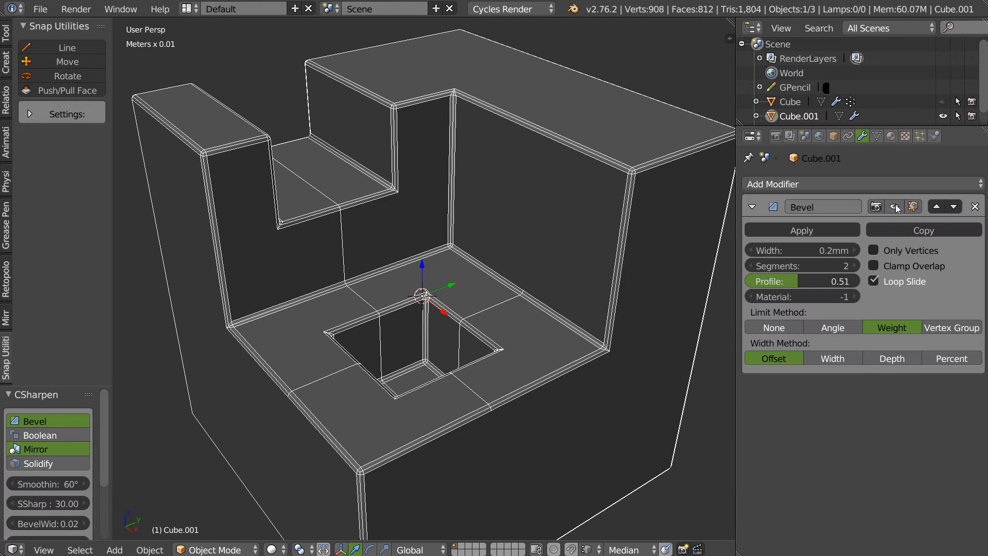
Hide the Bevel modifier's effect in the viewport and select the inner concave edges of the notch and the recess in Edit Mode.
{"action": "left_click", "coordinate": [895, 206]}
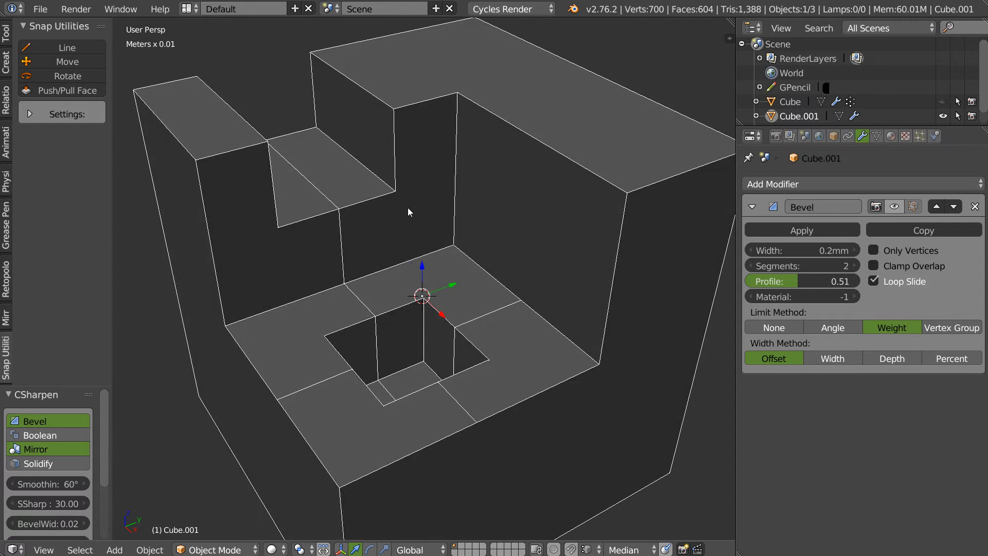
{"action": "key", "text": "Tab"}
{"action": "right_click", "coordinate": [361, 164]}
{"action": "middle_click_drag", "start_coordinate": [348, 180], "coordinate": [332, 176]}
{"action": "right_click", "coordinate": [250, 166], "text": "shift"}
{"action": "right_click", "coordinate": [414, 264], "text": "shift"}
{"action": "right_click", "coordinate": [313, 279], "text": "shift"}
{"action": "right_click", "coordinate": [457, 228], "text": "shift"}
{"action": "right_click", "coordinate": [464, 301], "text": "shift"}
{"action": "right_click", "coordinate": [471, 357], "text": "shift"}
Add the pocket's inner vertical corner edges and floor edges to the edge selection.
{"action": "middle_click_drag", "start_coordinate": [360, 293], "coordinate": [414, 302]}
{"action": "scroll", "coordinate": [415, 308], "scroll_direction": "up", "scroll_amount": 3}
{"action": "right_click", "coordinate": [427, 320], "text": "shift"}
{"action": "right_click", "coordinate": [450, 364], "text": "shift"}
{"action": "right_click", "coordinate": [401, 370], "text": "shift"}
{"action": "right_click", "coordinate": [366, 398], "text": "shift"}
{"action": "right_click", "coordinate": [497, 387], "text": "shift"}
{"action": "middle_click_drag", "start_coordinate": [432, 344], "coordinate": [541, 320]}
{"action": "right_click", "coordinate": [552, 250], "text": "shift"}
{"action": "right_click", "coordinate": [562, 296], "text": "alt+shift"}
{"action": "middle_click_drag", "start_coordinate": [510, 257], "coordinate": [288, 239]}
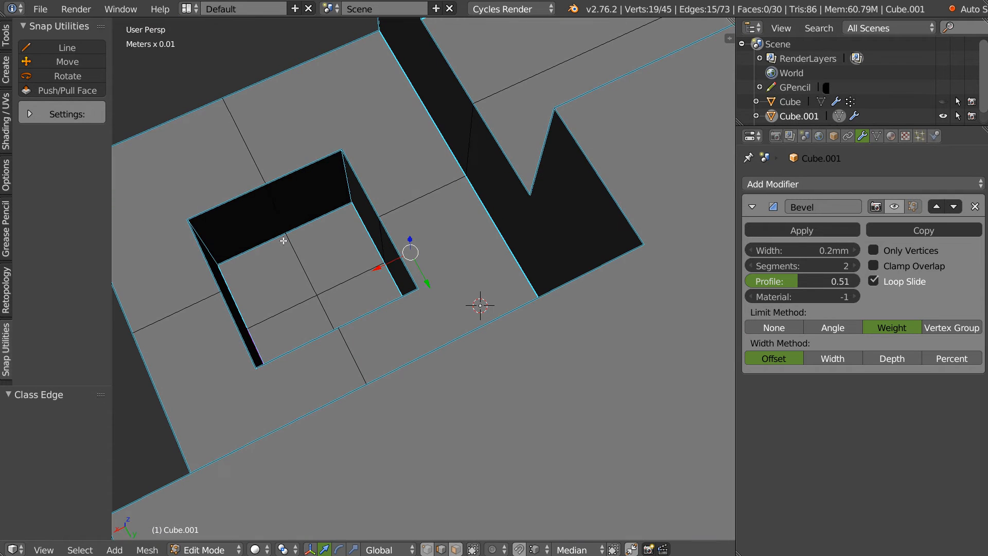
{"action": "right_click", "coordinate": [256, 244], "text": "shift"}
{"action": "right_click", "coordinate": [346, 179], "text": "shift"}
{"action": "right_click", "coordinate": [212, 243], "text": "shift"}
Clear the sharp, bevel and crease marks from the selected inner edges with Clean SSharps, keeping the edges selected.
{"action": "key", "text": "q"}
{"action": "left_click", "coordinate": [186, 243]}
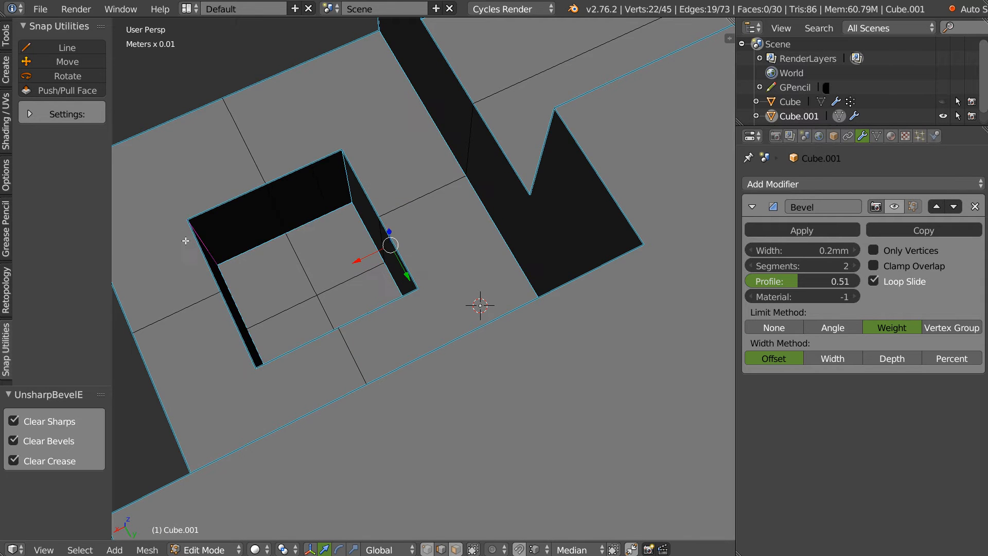
{"action": "middle_click_drag", "start_coordinate": [186, 243], "coordinate": [418, 252]}
{"action": "key", "text": "a"}
{"action": "key", "text": "ctrl+z"}
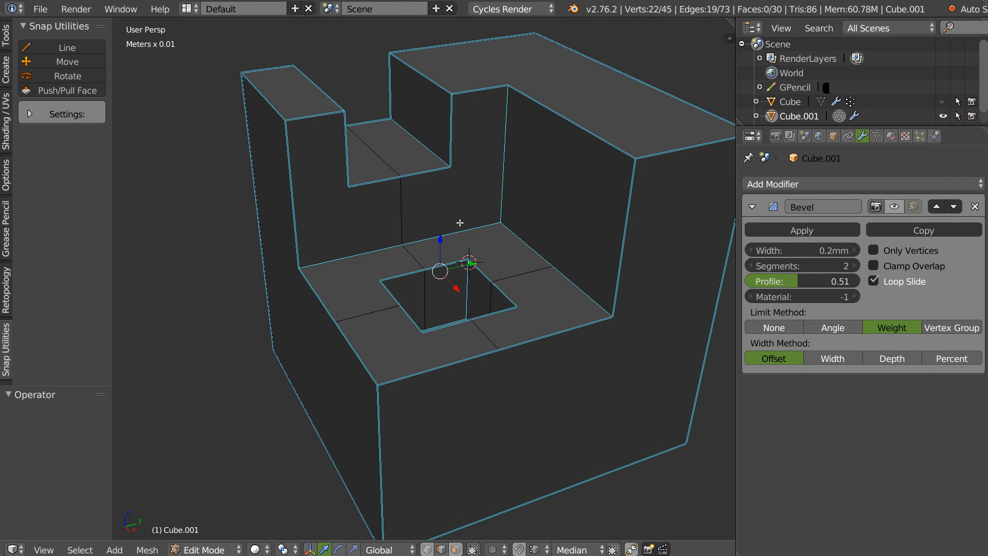
Hide the edge overlays, create a vertex group from the selected inner edges and return to Object Mode.
{"action": "key", "text": "q"}
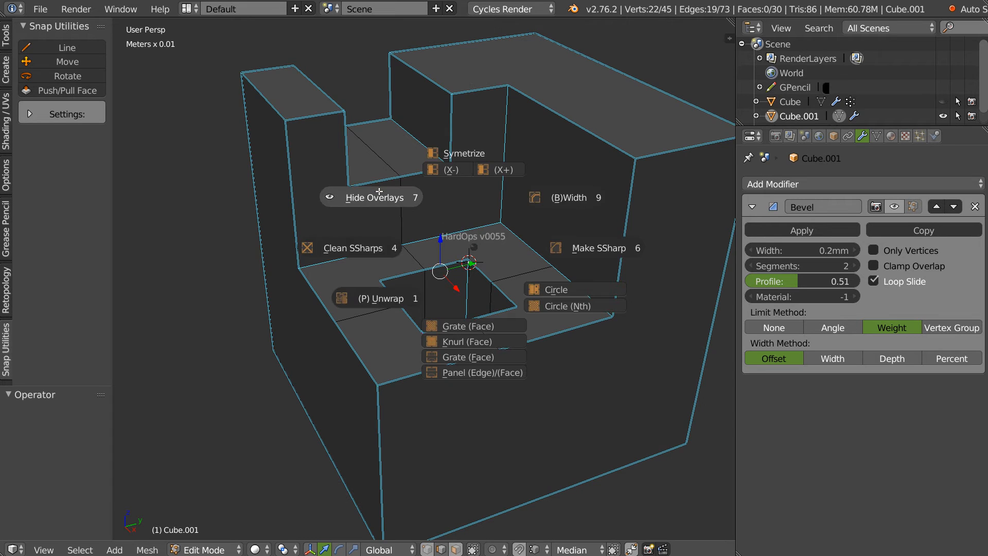
{"action": "left_click", "coordinate": [374, 197]}
{"action": "middle_click_drag", "start_coordinate": [380, 205], "coordinate": [437, 237]}
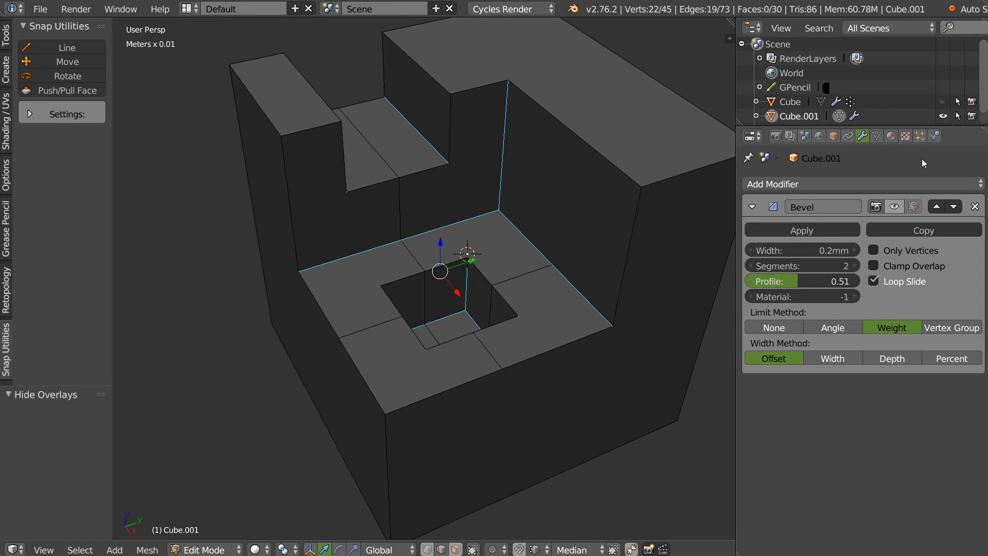
{"action": "left_click", "coordinate": [877, 136]}
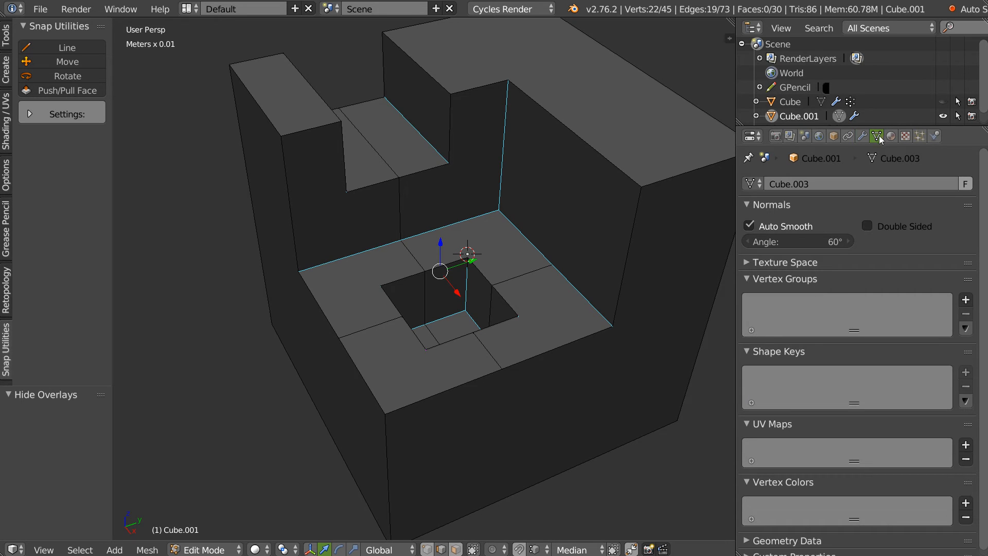
{"action": "left_click", "coordinate": [966, 299]}
{"action": "middle_click_drag", "start_coordinate": [489, 264], "coordinate": [478, 242]}
{"action": "key", "text": "Tab"}
{"action": "left_click", "coordinate": [463, 159]}
Add a second Bevel modifier to the block and rename it Bevel_VG.
{"action": "left_click", "coordinate": [867, 136]}
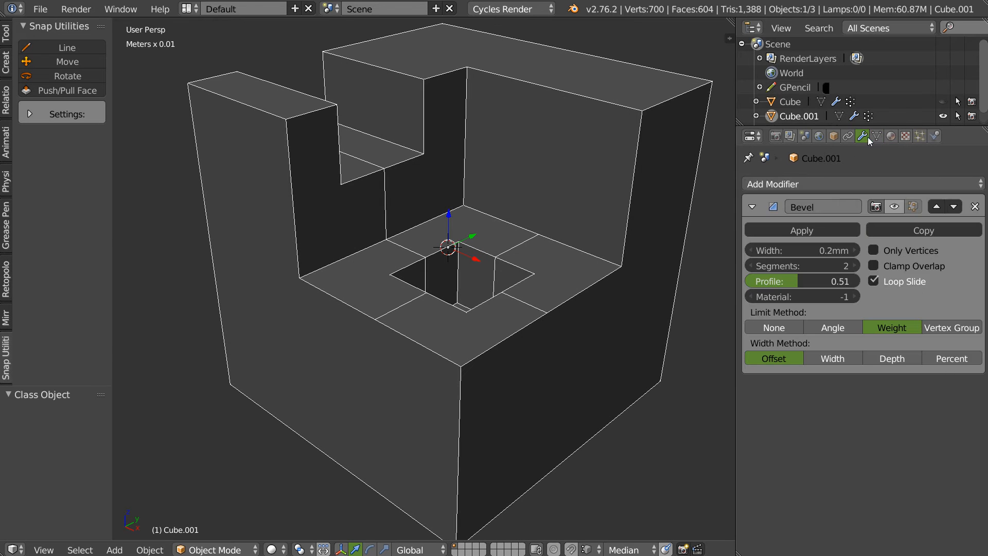
{"action": "left_click", "coordinate": [805, 185]}
{"action": "left_click", "coordinate": [665, 235]}
{"action": "left_click", "coordinate": [823, 388]}
{"action": "left_click_drag", "start_coordinate": [813, 390], "coordinate": [932, 412]}
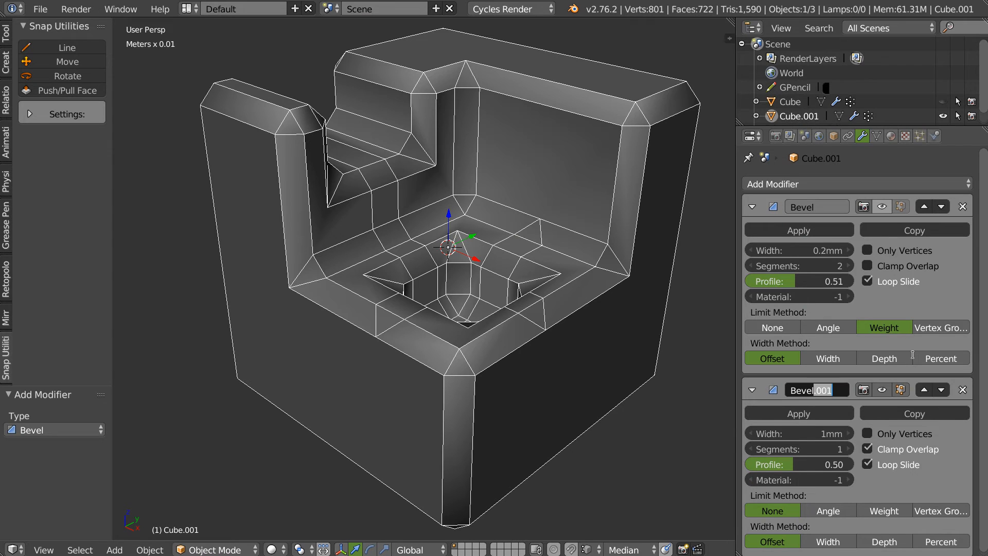
{"action": "type", "text": "VG"}
{"action": "key", "text": "Return"}
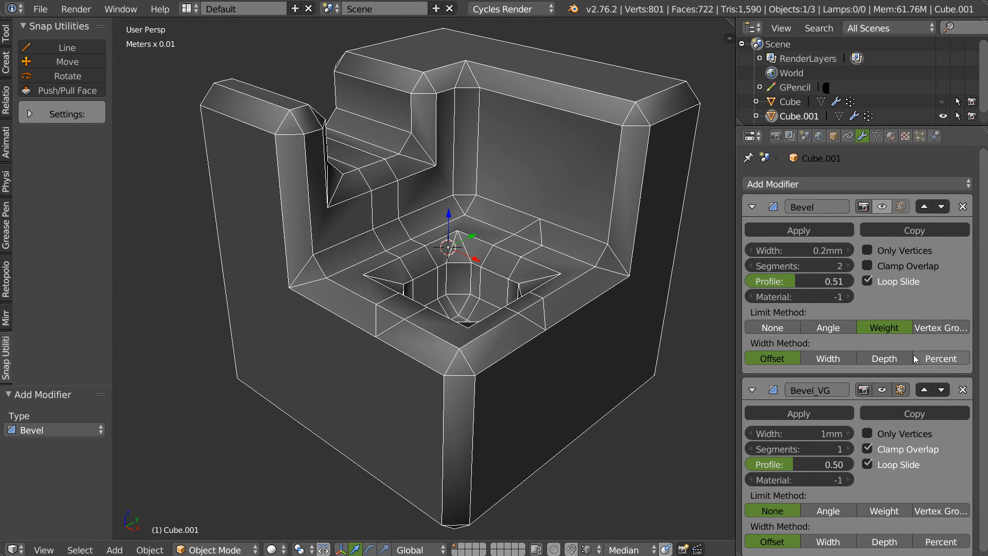
Move Bevel_VG above the Bevel modifier and limit it to the vertex group named Group.
{"action": "left_click", "coordinate": [925, 389]}
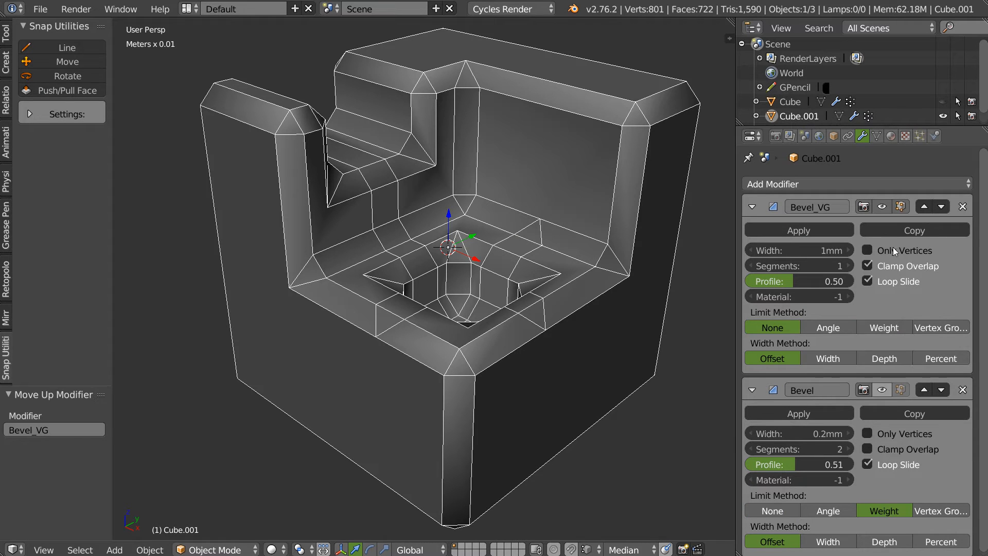
{"action": "left_click", "coordinate": [938, 325]}
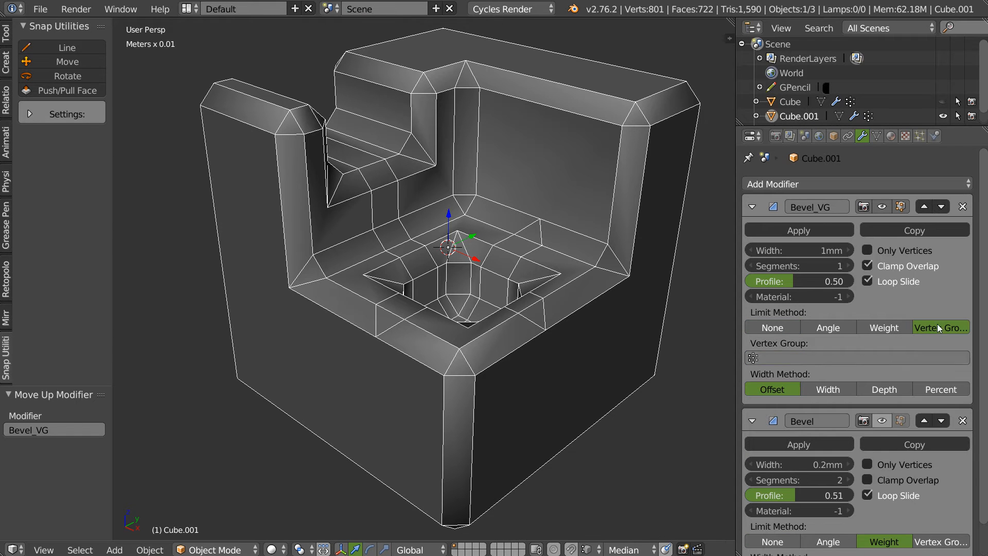
{"action": "left_click", "coordinate": [754, 357]}
{"action": "left_click", "coordinate": [760, 380]}
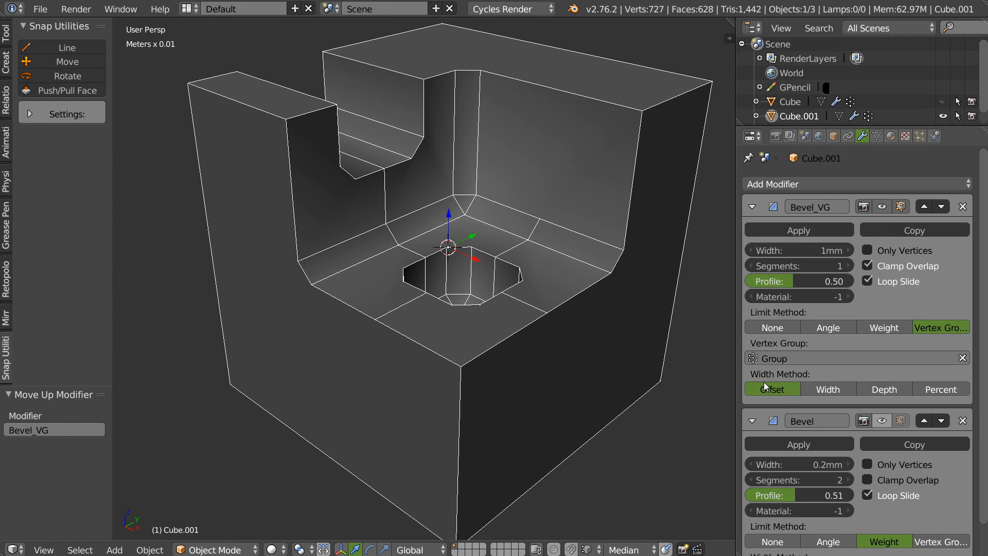
Give the Bevel_VG modifier 2 segments and a width of 0.2 mm.
{"action": "left_click", "coordinate": [848, 265]}
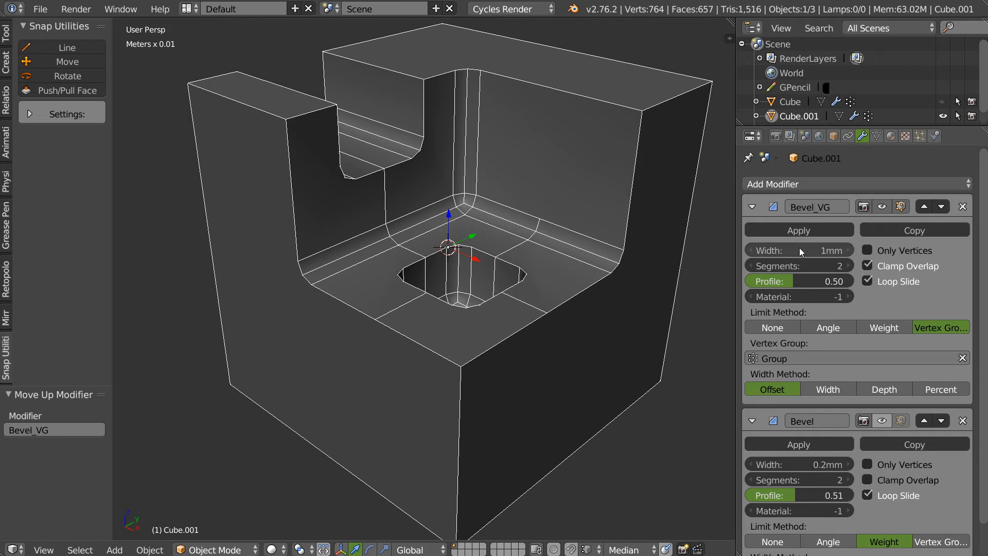
{"action": "left_click_drag", "start_coordinate": [804, 251], "coordinate": [796, 250]}
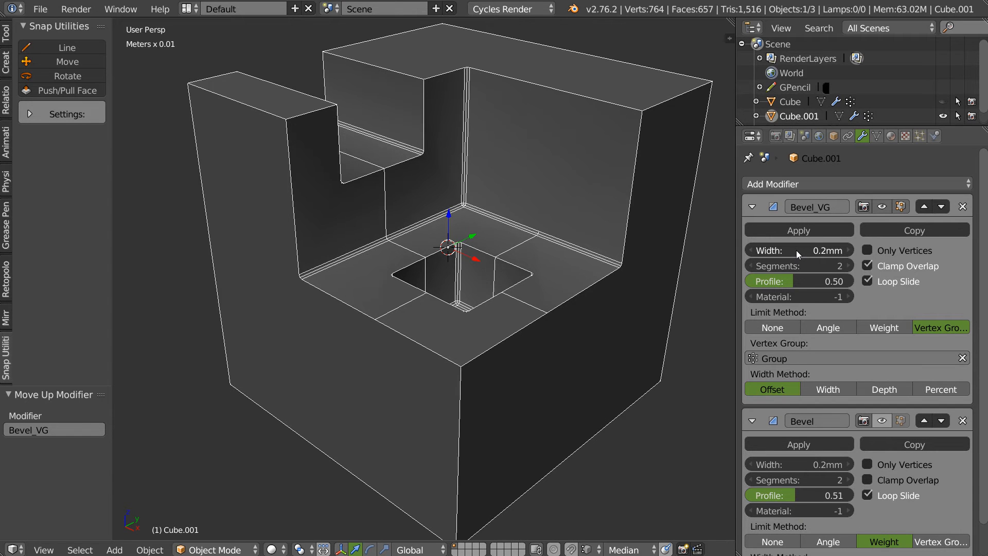
{"action": "middle_click_drag", "start_coordinate": [515, 257], "coordinate": [557, 259]}
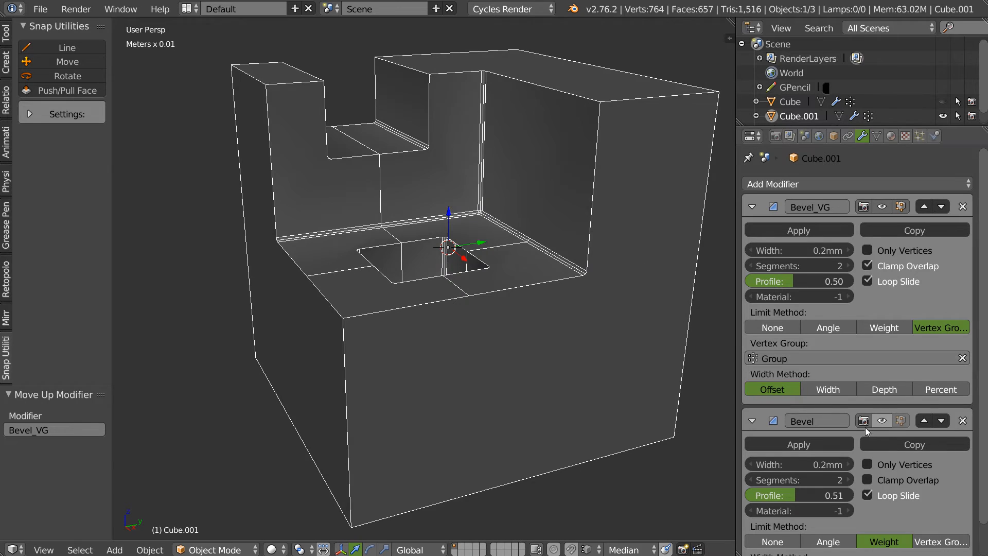
Show the weight-based Bevel modifier in the viewport again and inspect the combined bevels around the recess and pocket.
{"action": "left_click", "coordinate": [883, 421]}
{"action": "middle_click_drag", "start_coordinate": [494, 242], "coordinate": [434, 199]}
{"action": "scroll", "coordinate": [434, 200], "scroll_direction": "up", "scroll_amount": 6}
{"action": "middle_click_drag", "start_coordinate": [401, 230], "coordinate": [472, 236]}
{"action": "scroll", "coordinate": [440, 208], "scroll_direction": "down", "scroll_amount": 4}
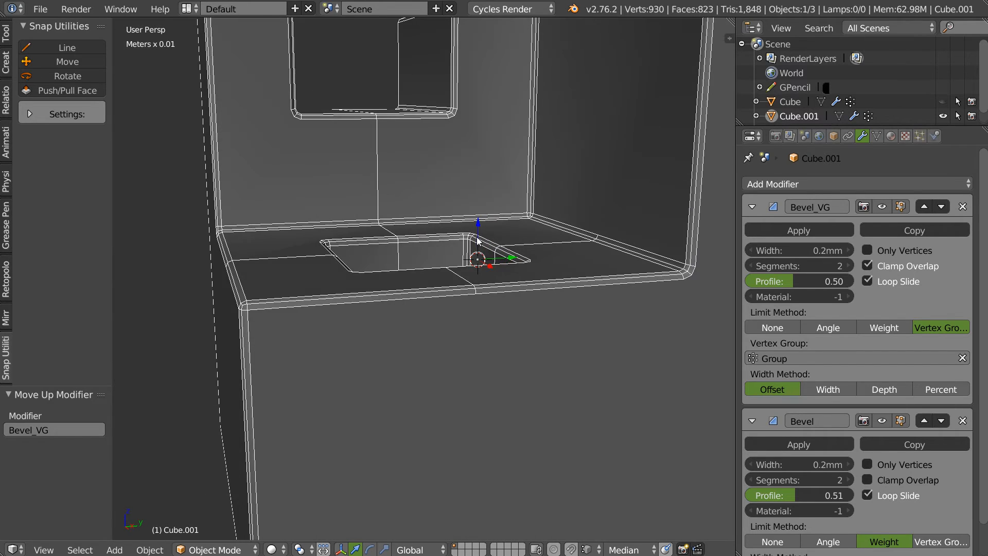
{"action": "middle_click_drag", "start_coordinate": [358, 239], "coordinate": [532, 205]}
{"action": "scroll", "coordinate": [466, 214], "scroll_direction": "down", "scroll_amount": 2}
{"action": "key", "text": "Tab"}
{"action": "key", "text": "Tab"}
Try Bevel_VG at 0.8 mm with 3 segments and Bevel at 0.5 mm with 6 segments, viewing the block without wires.
{"action": "left_click_drag", "start_coordinate": [793, 252], "coordinate": [797, 264]}
{"action": "left_click_drag", "start_coordinate": [788, 465], "coordinate": [805, 481]}
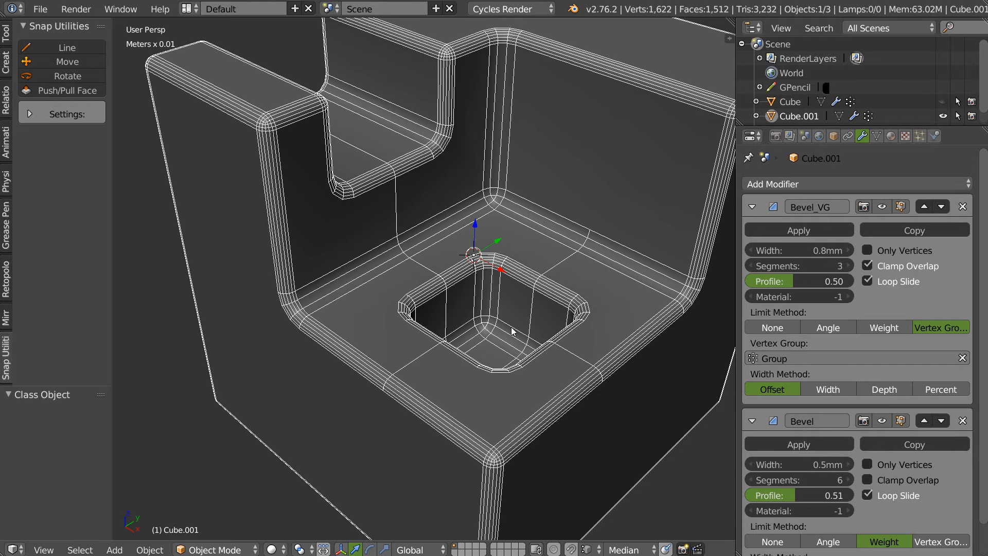
{"action": "key", "text": "shift+z"}
{"action": "left_click", "coordinate": [589, 323]}
{"action": "scroll", "coordinate": [548, 324], "scroll_direction": "down", "scroll_amount": 1}
{"action": "scroll", "coordinate": [510, 319], "scroll_direction": "down", "scroll_amount": 2}
{"action": "middle_click_drag", "start_coordinate": [525, 304], "coordinate": [545, 293]}
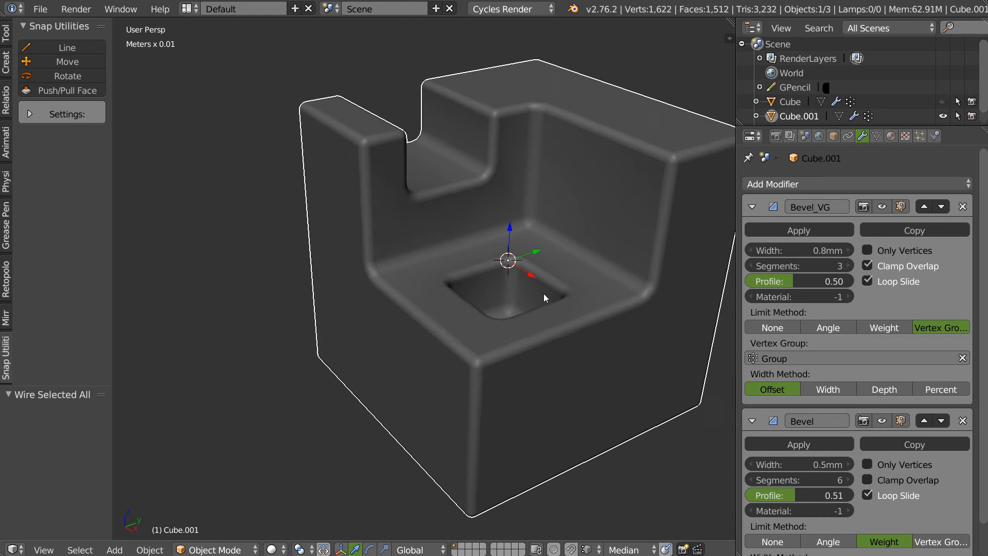
{"action": "scroll", "coordinate": [553, 280], "scroll_direction": "up", "scroll_amount": 2}
{"action": "middle_click_drag", "start_coordinate": [561, 261], "coordinate": [517, 264]}
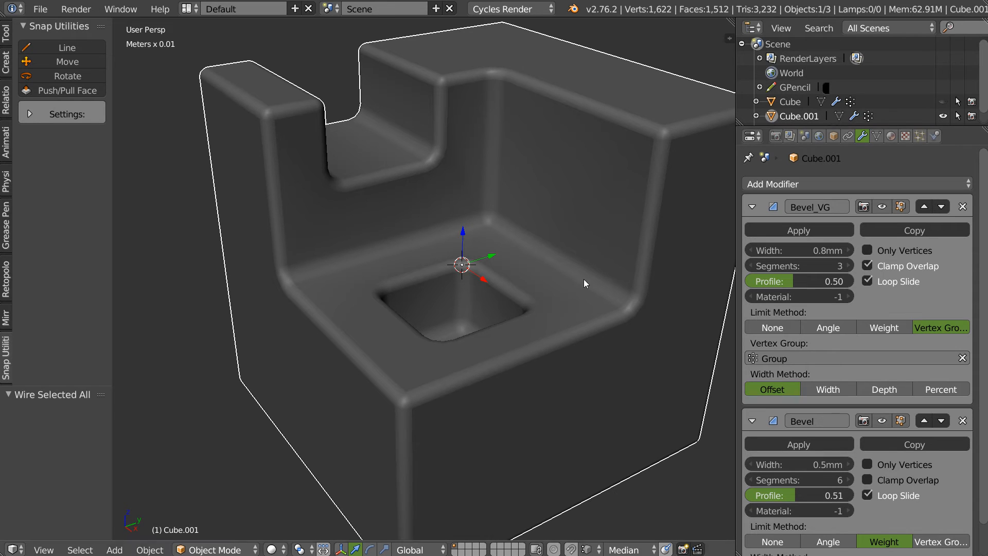
Set the weight-based Bevel modifier to 2 segments and a width of 0.2 mm.
{"action": "left_click", "coordinate": [802, 479]}
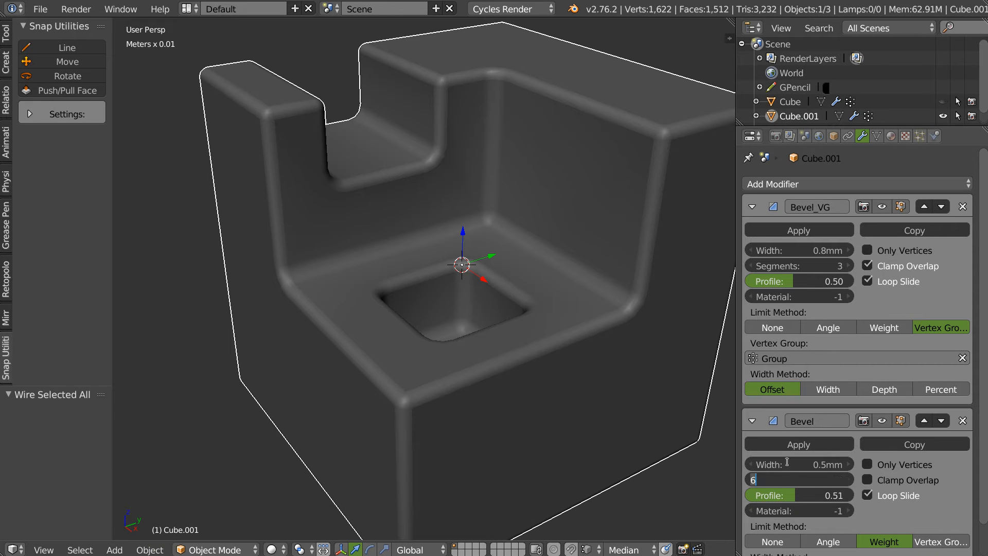
{"action": "type", "text": "2"}
{"action": "key", "text": "Return"}
{"action": "left_click", "coordinate": [788, 464]}
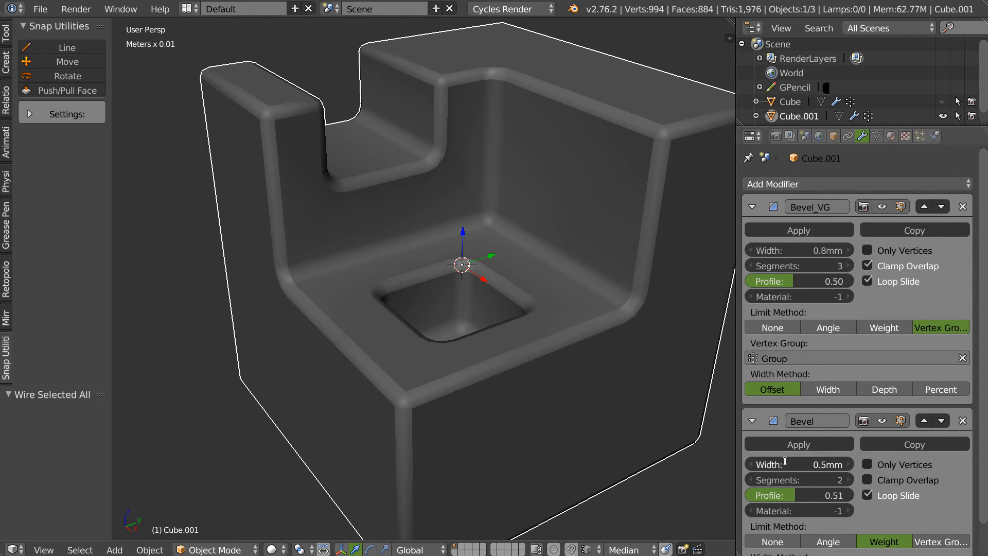
{"action": "left_click", "coordinate": [763, 464]}
{"action": "key", "text": "BackSpace"}
{"action": "type", "text": "2"}
{"action": "key", "text": "Return"}
Try wider inner rounding by setting Bevel_VG to a width of 1.2 mm with 5 segments.
{"action": "left_click", "coordinate": [786, 251]}
{"action": "left_click", "coordinate": [764, 250]}
{"action": "key", "text": "BackSpace"}
{"action": "type", "text": "2"}
{"action": "key", "text": "Return"}
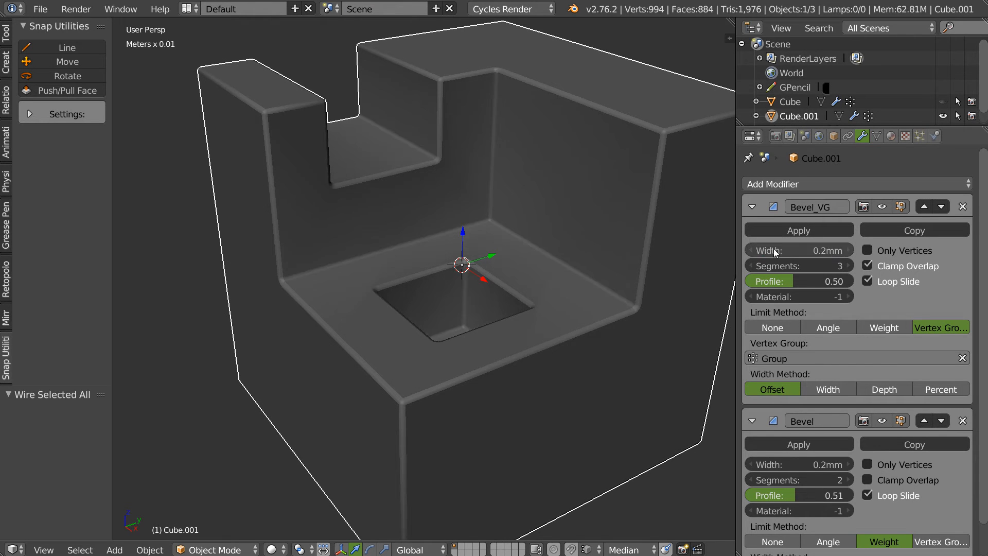
{"action": "left_click", "coordinate": [849, 250]}
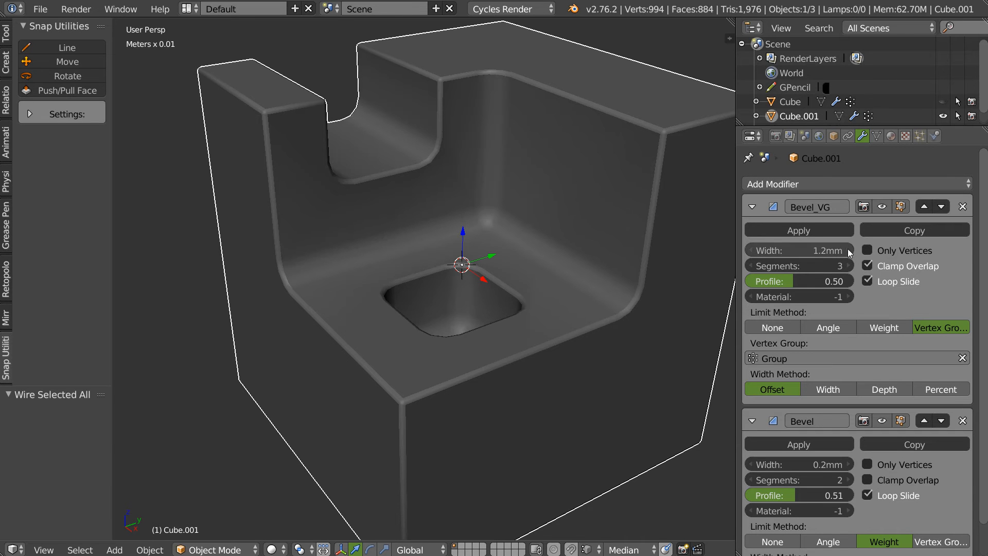
{"action": "left_click", "coordinate": [848, 266]}
{"action": "left_click", "coordinate": [848, 265]}
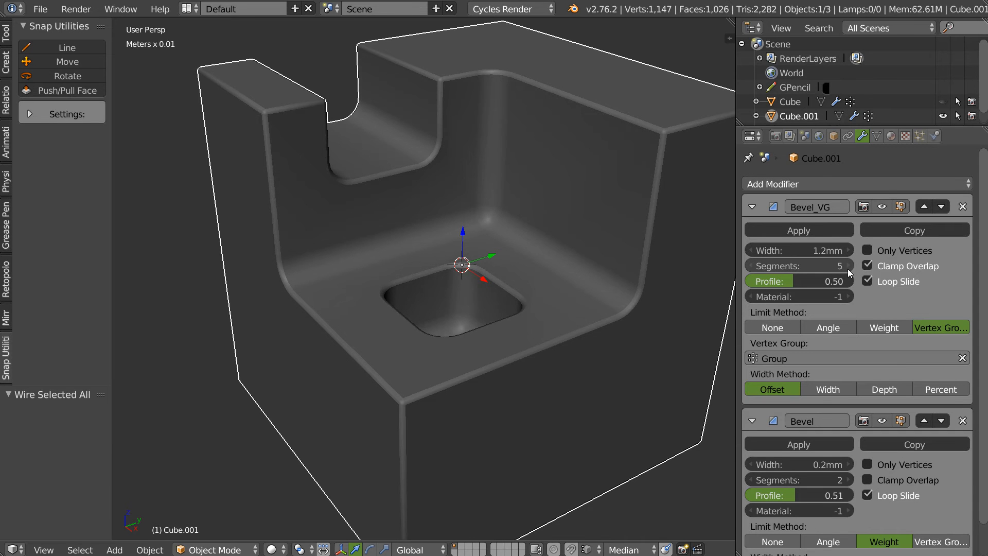
Examine the rounded inner corners from several angles, turning the wireframe back on for a close look around the pocket.
{"action": "middle_click_drag", "start_coordinate": [714, 269], "coordinate": [564, 243]}
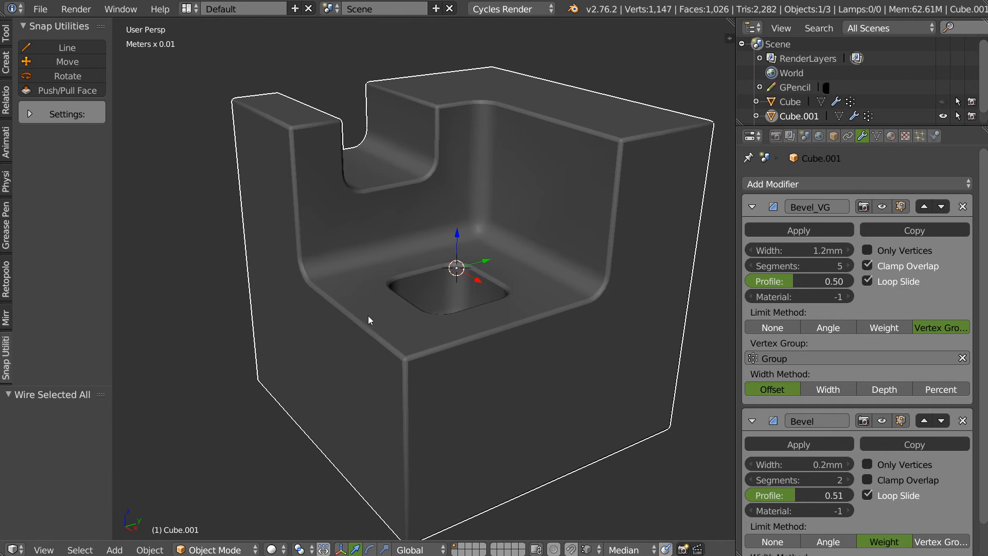
{"action": "middle_click_drag", "start_coordinate": [420, 230], "coordinate": [447, 173]}
{"action": "middle_click_drag", "start_coordinate": [435, 129], "coordinate": [489, 222]}
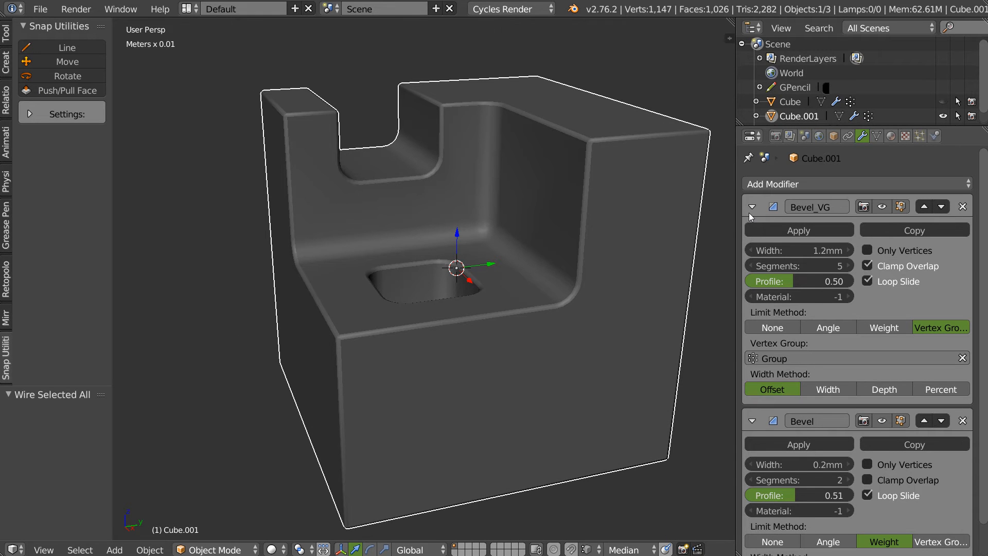
{"action": "middle_click_drag", "start_coordinate": [508, 224], "coordinate": [641, 267]}
{"action": "middle_click_drag", "start_coordinate": [547, 267], "coordinate": [538, 257]}
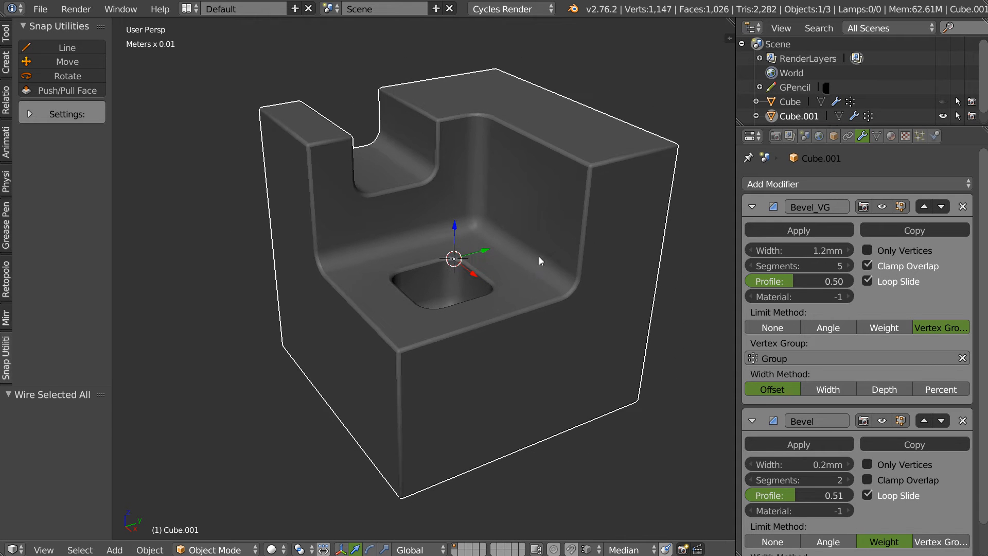
{"action": "key", "text": "shift+z"}
{"action": "left_click", "coordinate": [607, 289]}
{"action": "scroll", "coordinate": [598, 270], "scroll_direction": "up", "scroll_amount": 4}
{"action": "mouse_move", "coordinate": [598, 269]}
{"action": "middle_mouse_down", "text": "shift"}
{"action": "mouse_move", "coordinate": [638, 243]}
{"action": "mouse_move", "coordinate": [592, 278]}
{"action": "middle_mouse_up", "text": "shift"}
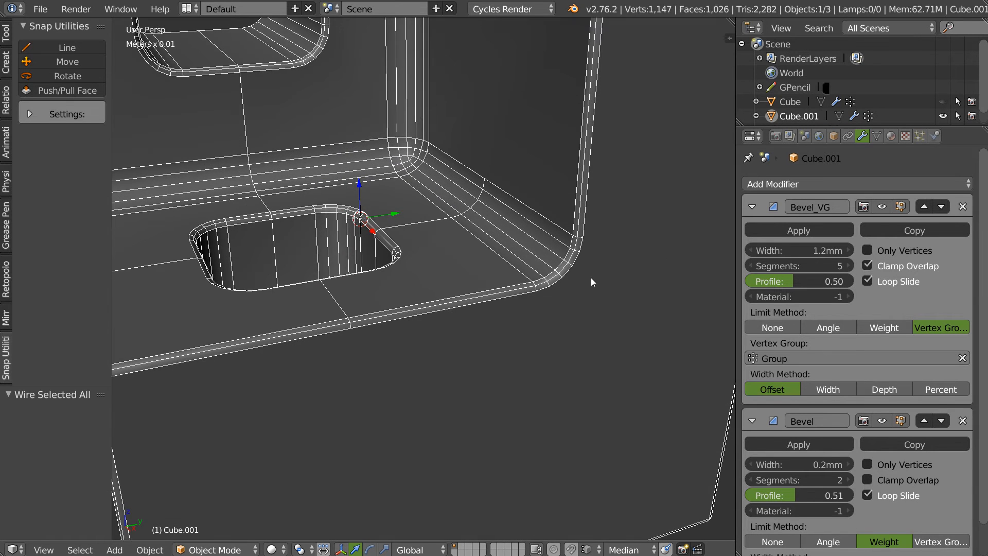
Reduce Bevel_VG to 2 segments and a width of 0.2 mm.
{"action": "left_click", "coordinate": [750, 265]}
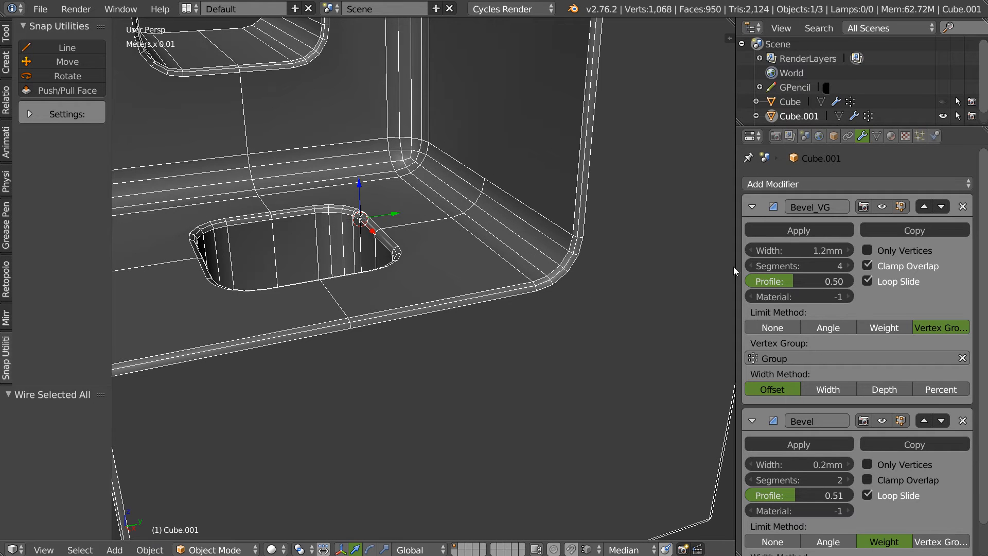
{"action": "left_click", "coordinate": [750, 265]}
{"action": "left_click", "coordinate": [751, 265]}
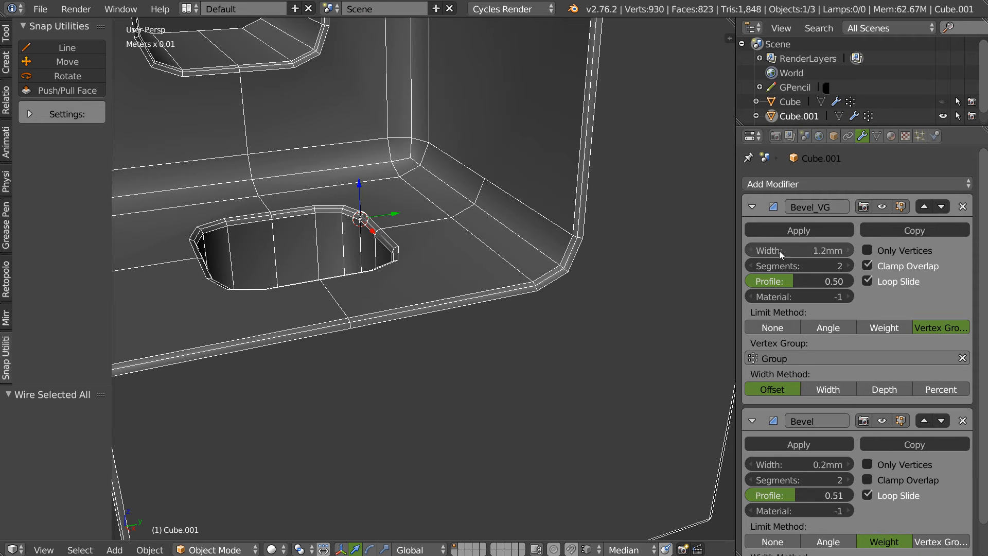
{"action": "left_click", "coordinate": [769, 251]}
{"action": "key", "text": "Delete"}
{"action": "type", "text": "0"}
{"action": "key", "text": "Return"}
Duplicate the block and place the copy about 2.8 cm away in the negative Y direction.
{"action": "scroll", "coordinate": [489, 240], "scroll_direction": "down", "scroll_amount": 6}
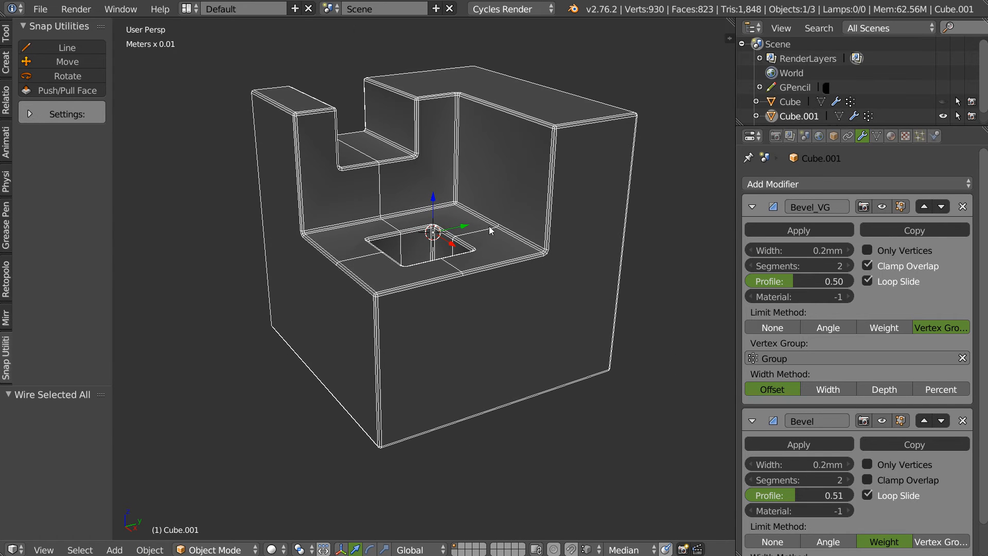
{"action": "scroll", "coordinate": [591, 209], "scroll_direction": "down", "scroll_amount": 3}
{"action": "key", "text": "shift+d"}
{"action": "key", "text": "y"}
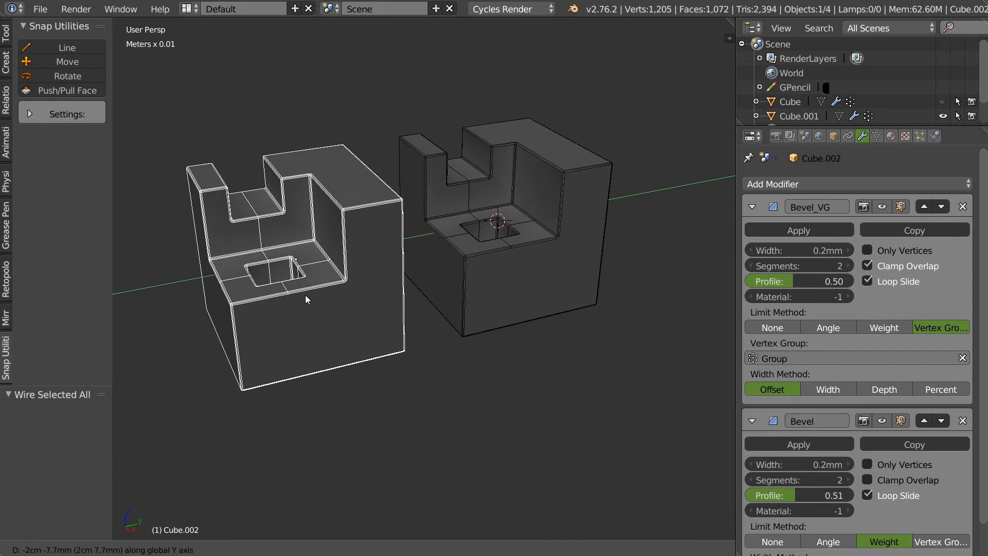
{"action": "left_click", "coordinate": [290, 297]}
On the original block's top face, connect the recess's inner corner vertex to the far outer corner and check the resulting bevel up close.
{"action": "right_click", "coordinate": [536, 252]}
{"action": "scroll", "coordinate": [469, 225], "scroll_direction": "up", "scroll_amount": 4}
{"action": "mouse_move", "coordinate": [469, 226]}
{"action": "middle_mouse_down", "text": "shift"}
{"action": "mouse_move", "coordinate": [439, 264]}
{"action": "mouse_move", "coordinate": [486, 248]}
{"action": "mouse_move", "coordinate": [468, 227]}
{"action": "middle_mouse_up", "text": "shift"}
{"action": "scroll", "coordinate": [464, 227], "scroll_direction": "up", "scroll_amount": 2}
{"action": "middle_click_drag", "start_coordinate": [472, 149], "coordinate": [472, 167]}
{"action": "scroll", "coordinate": [461, 232], "scroll_direction": "up", "scroll_amount": 2}
{"action": "middle_click_drag", "start_coordinate": [470, 92], "coordinate": [466, 234], "text": "shift"}
{"action": "key", "text": "Tab"}
{"action": "right_click", "coordinate": [465, 220]}
{"action": "right_click", "coordinate": [504, 48], "text": "shift"}
{"action": "key", "text": "j"}
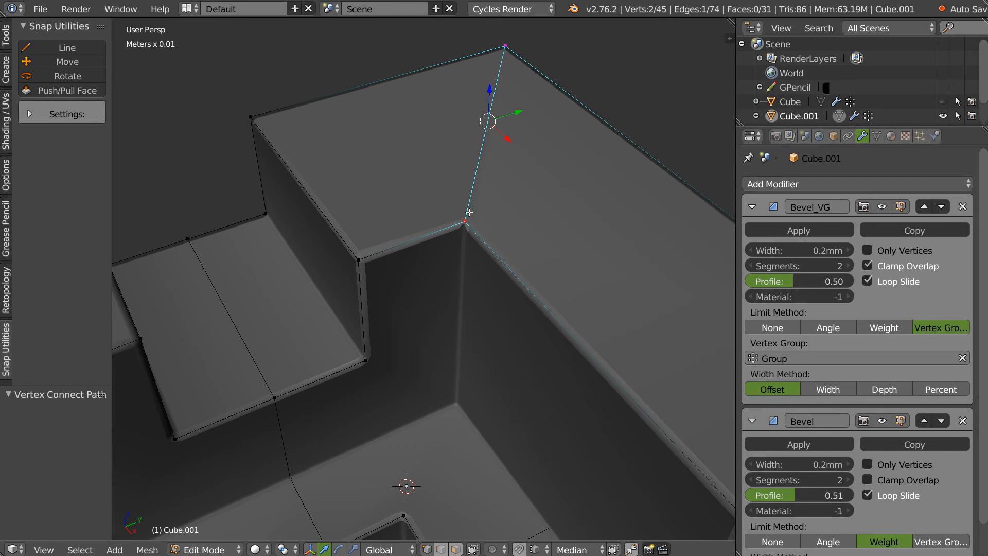
{"action": "key", "text": "Tab"}
{"action": "scroll", "coordinate": [464, 194], "scroll_direction": "up", "scroll_amount": 6}
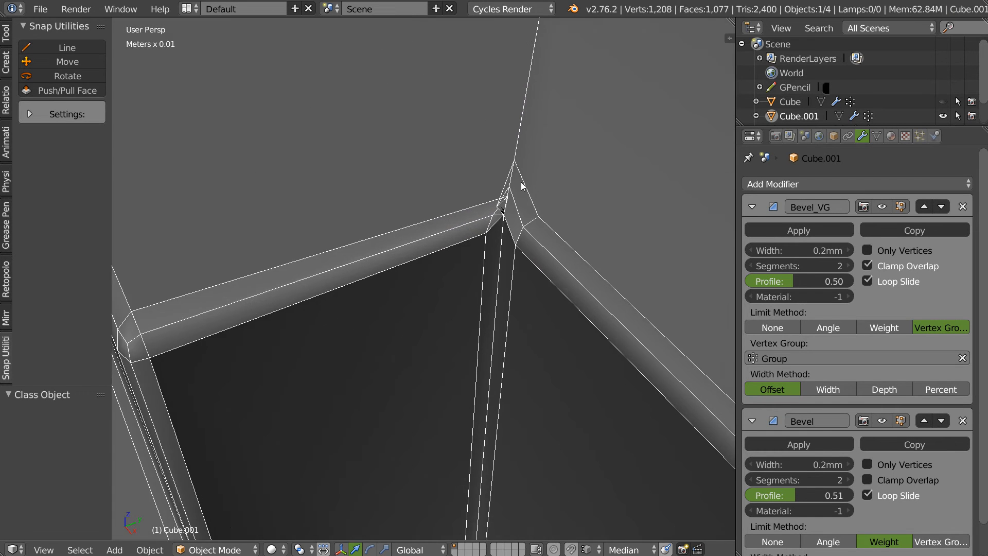
Draw a vertical edge on the recess's back wall from the notch's lower corner vertex straight down to the floor with the Line tool.
{"action": "scroll", "coordinate": [502, 242], "scroll_direction": "down", "scroll_amount": 6}
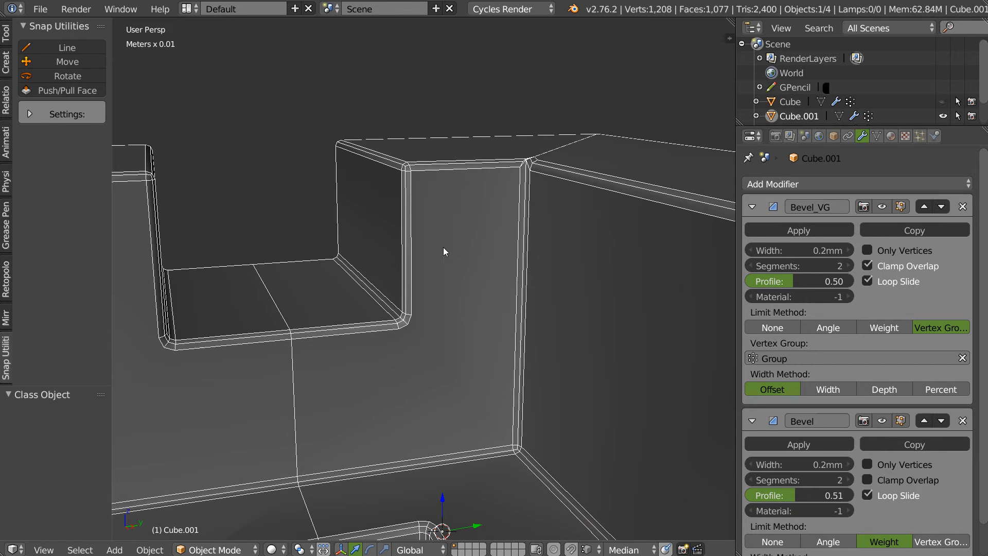
{"action": "key", "text": "Tab"}
{"action": "right_click", "coordinate": [415, 332]}
{"action": "right_click", "coordinate": [533, 447], "text": "shift"}
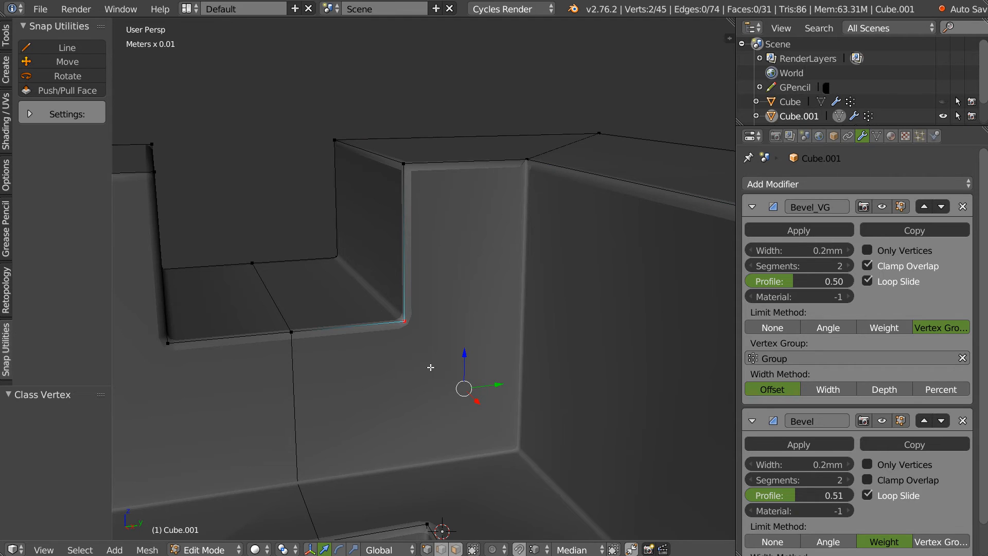
{"action": "left_click", "coordinate": [67, 90]}
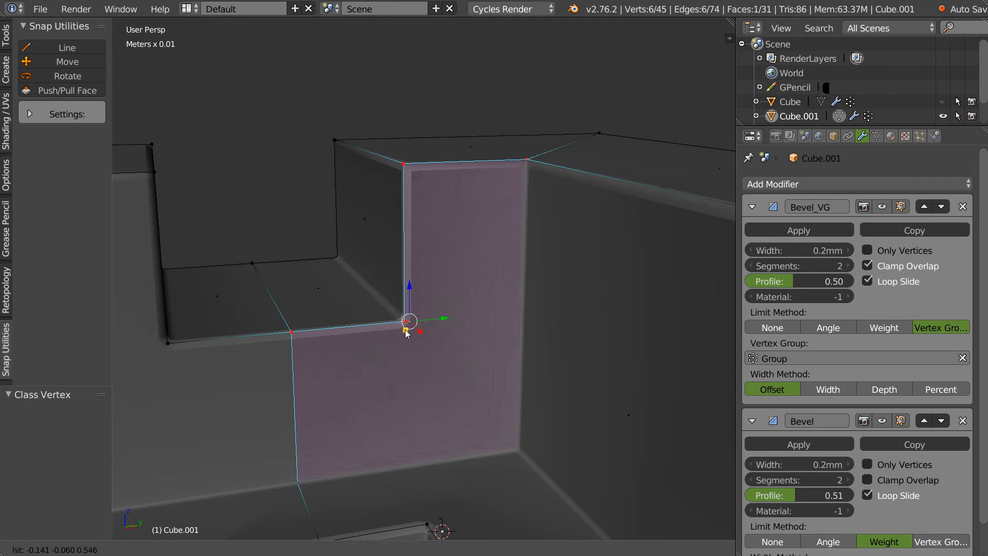
{"action": "left_click", "coordinate": [406, 465]}
{"action": "right_click", "coordinate": [408, 379]}
{"action": "scroll", "coordinate": [389, 383], "scroll_direction": "up", "scroll_amount": 2}
{"action": "scroll", "coordinate": [436, 327], "scroll_direction": "up", "scroll_amount": 2}
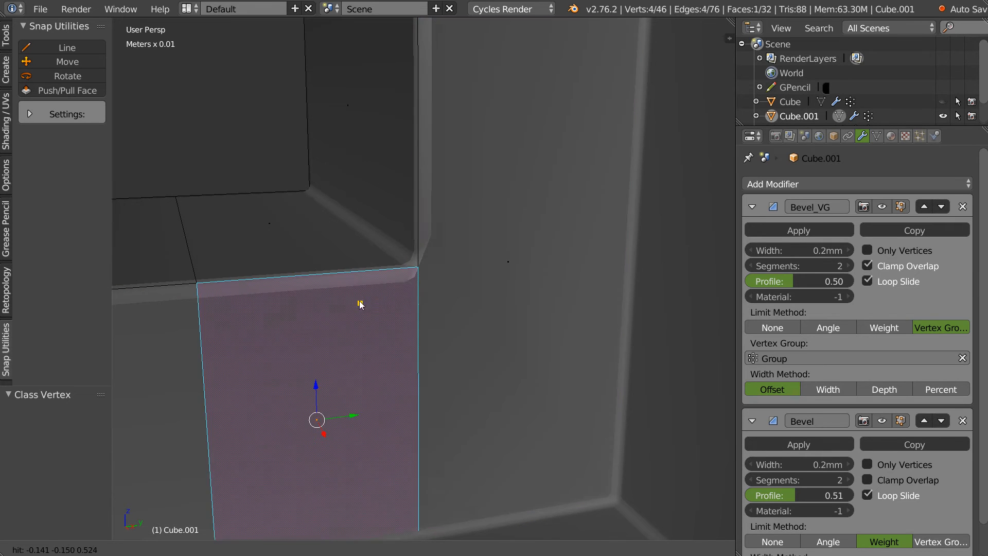
{"action": "right_click", "coordinate": [433, 289]}
{"action": "right_click", "coordinate": [426, 267]}
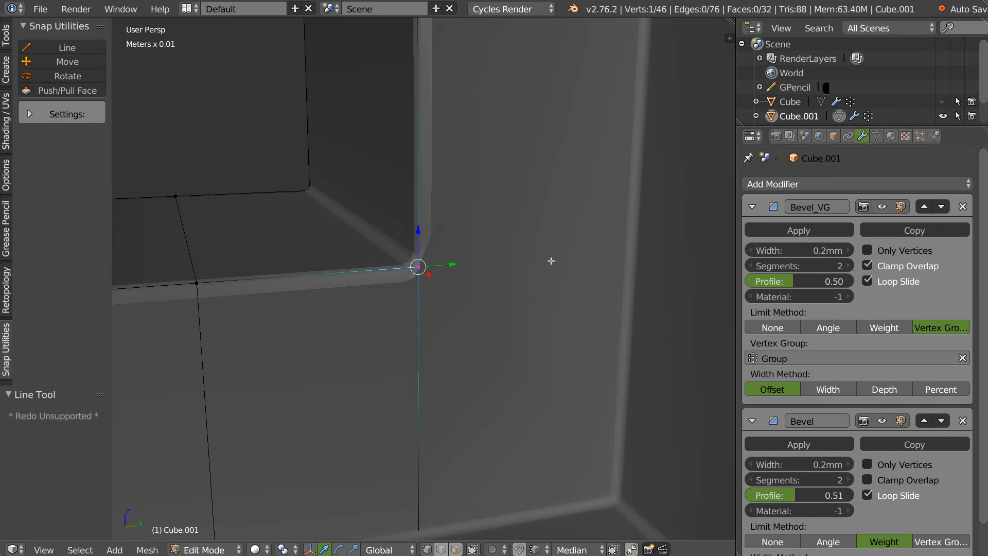
Examine the bevel mesh around the notch's lower corner and the new vertical edge, up close and from farther away.
{"action": "scroll", "coordinate": [507, 270], "scroll_direction": "down", "scroll_amount": 2}
{"action": "key", "text": "Tab"}
{"action": "scroll", "coordinate": [455, 286], "scroll_direction": "up", "scroll_amount": 2}
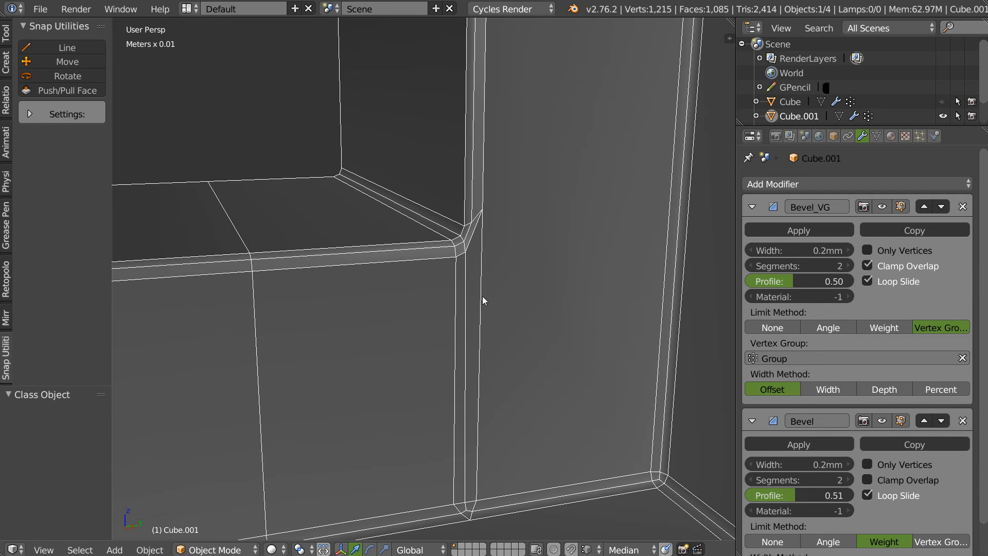
{"action": "scroll", "coordinate": [464, 313], "scroll_direction": "down", "scroll_amount": 2}
{"action": "middle_click_drag", "start_coordinate": [486, 292], "coordinate": [461, 317]}
{"action": "scroll", "coordinate": [458, 290], "scroll_direction": "up", "scroll_amount": 2}
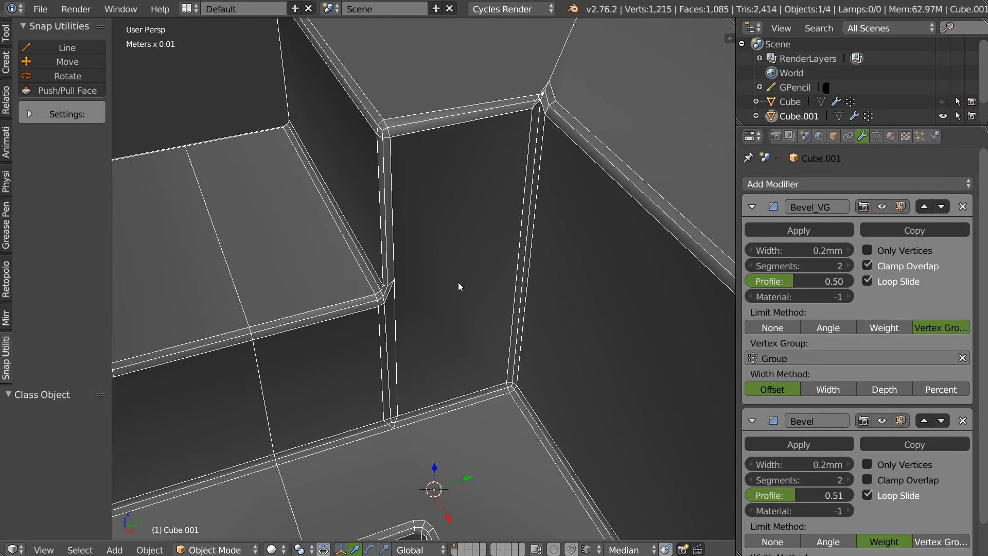
{"action": "scroll", "coordinate": [457, 288], "scroll_direction": "down", "scroll_amount": 3}
{"action": "scroll", "coordinate": [431, 291], "scroll_direction": "up", "scroll_amount": 1}
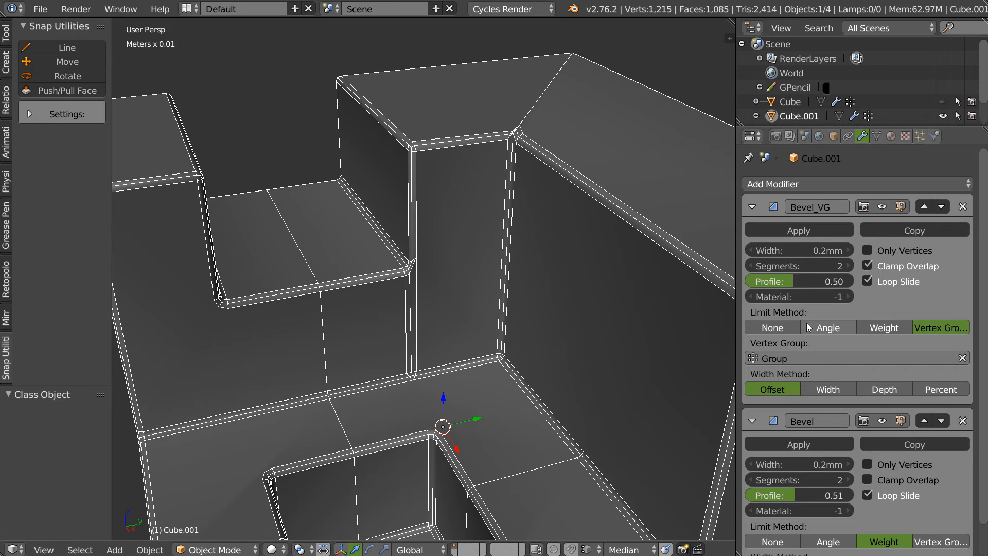
{"action": "scroll", "coordinate": [437, 195], "scroll_direction": "up", "scroll_amount": 2}
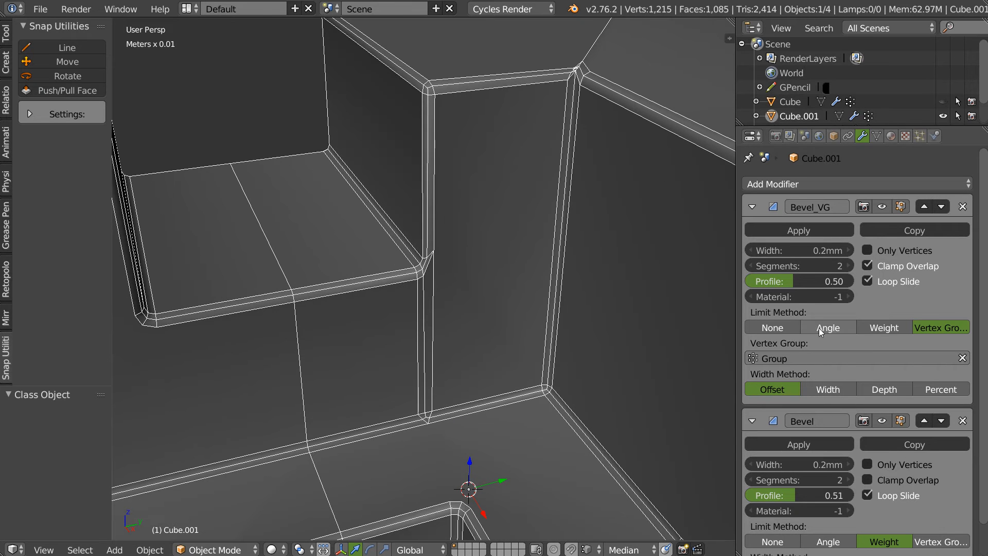
Bring up the mesh's vertex groups and mark the new vertical edge below the notch as sharp with Make SSharp.
{"action": "left_click", "coordinate": [876, 135]}
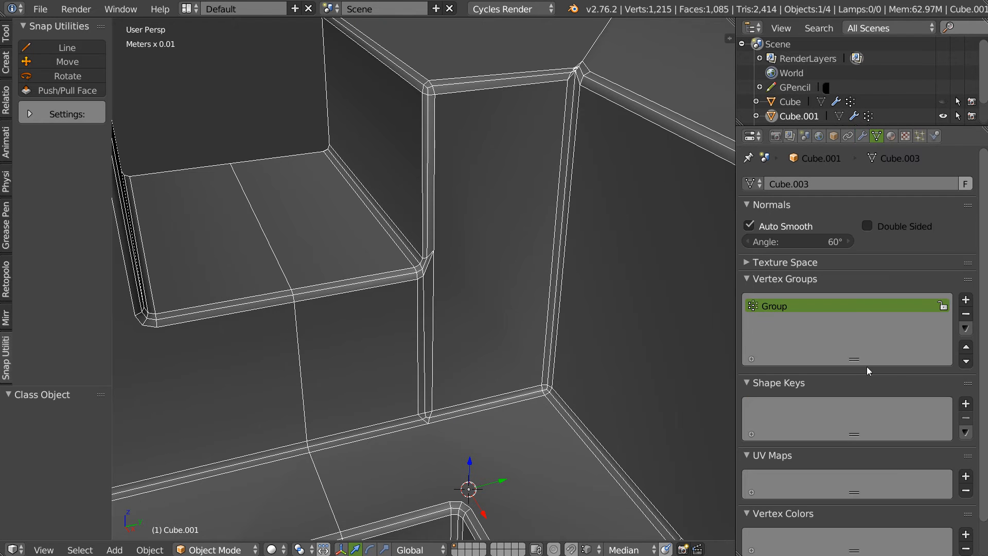
{"action": "scroll", "coordinate": [439, 237], "scroll_direction": "up", "scroll_amount": 2}
{"action": "scroll", "coordinate": [438, 240], "scroll_direction": "up", "scroll_amount": 2}
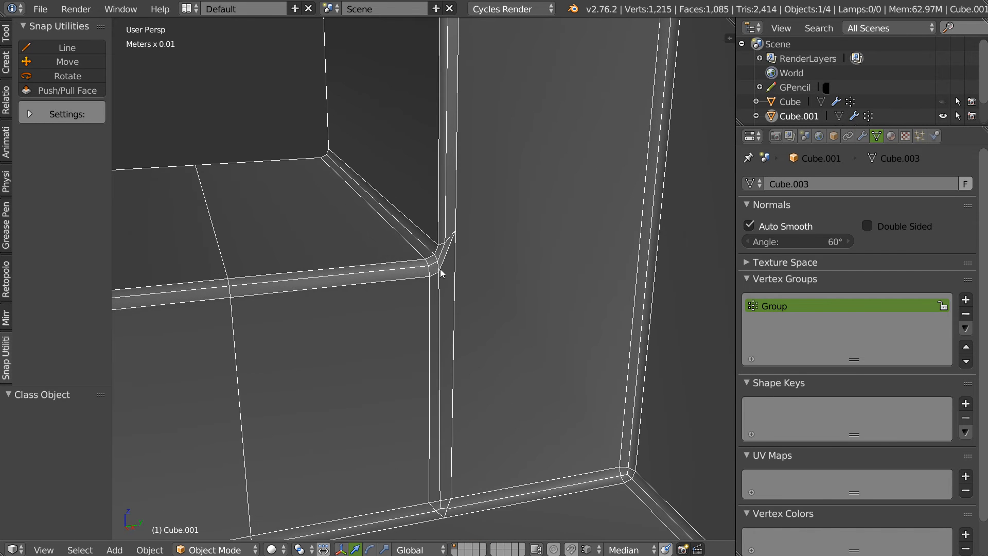
{"action": "key", "text": "Tab"}
{"action": "right_click", "coordinate": [452, 312]}
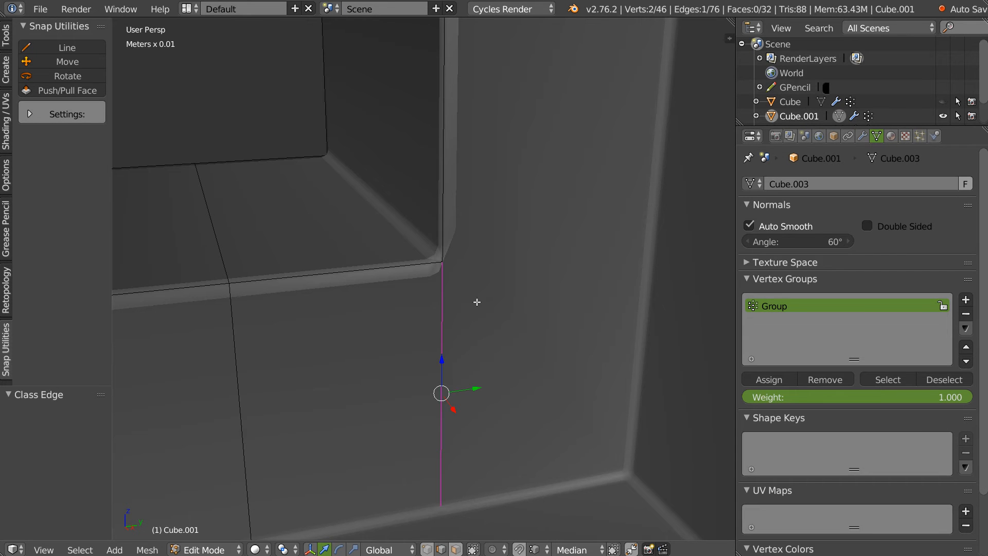
{"action": "key", "text": "q"}
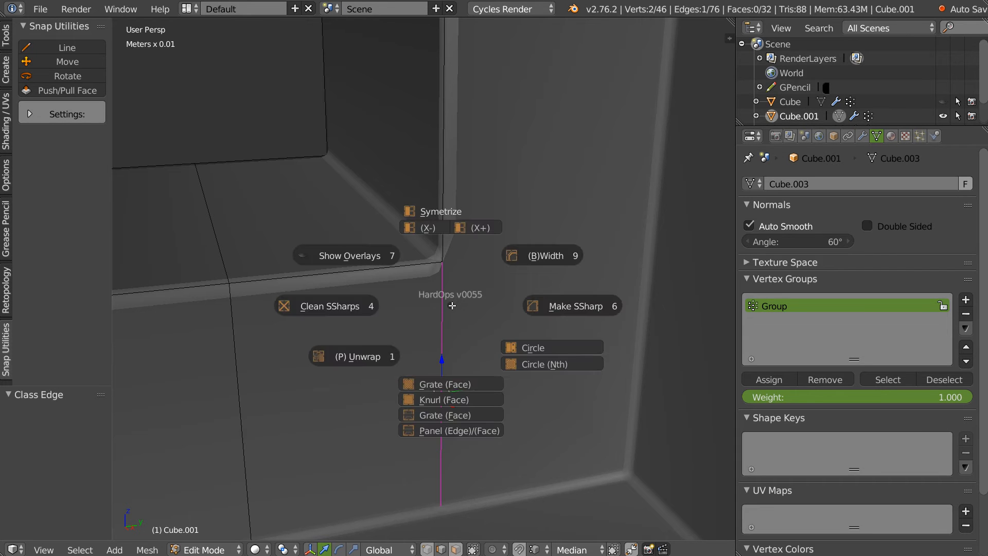
{"action": "left_click", "coordinate": [566, 307]}
{"action": "key", "text": "Tab"}
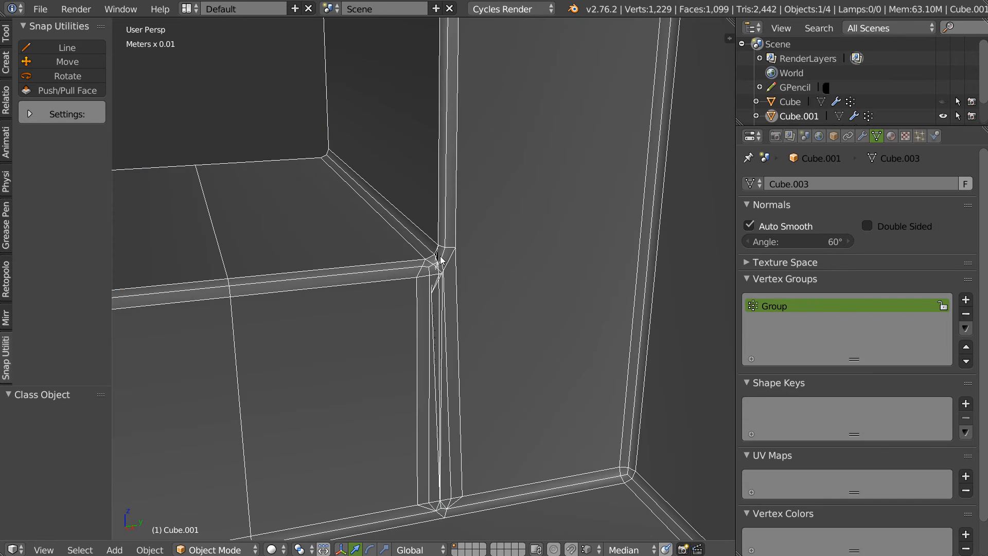
Remove the sharp marking from the vertical edge below the notch with Clean SSharps.
{"action": "key", "text": "Tab"}
{"action": "left_click", "coordinate": [442, 359]}
{"action": "key", "text": "q"}
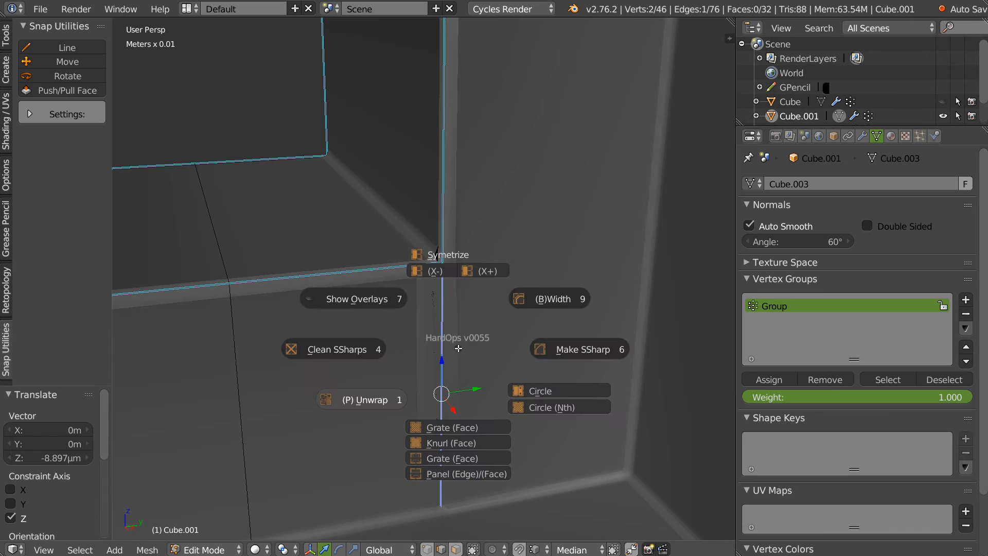
{"action": "left_click", "coordinate": [350, 352]}
{"action": "key", "text": "Tab"}
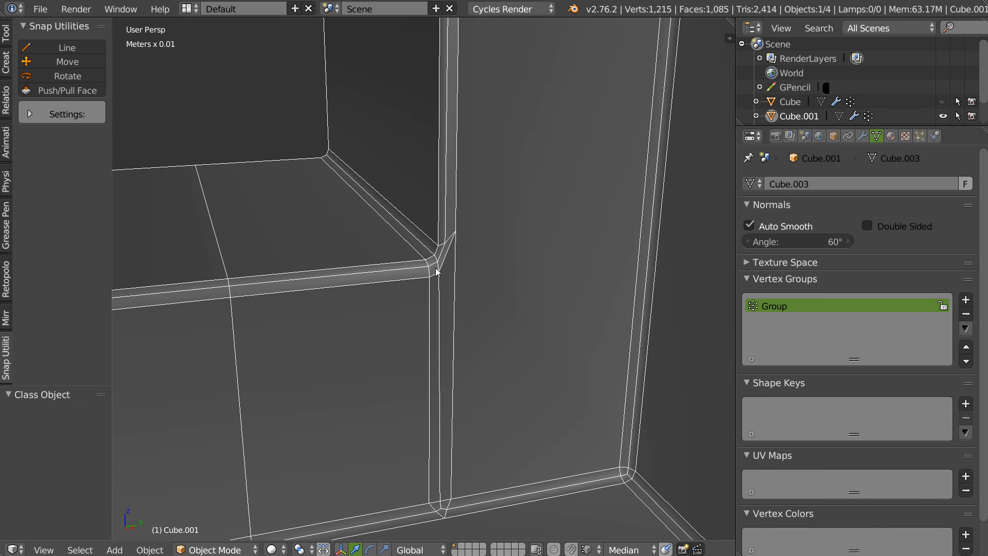
Dissolve the vertical edge below the notch and check the corner's bevel.
{"action": "middle_click_drag", "start_coordinate": [480, 258], "coordinate": [459, 255]}
{"action": "key", "text": "Tab"}
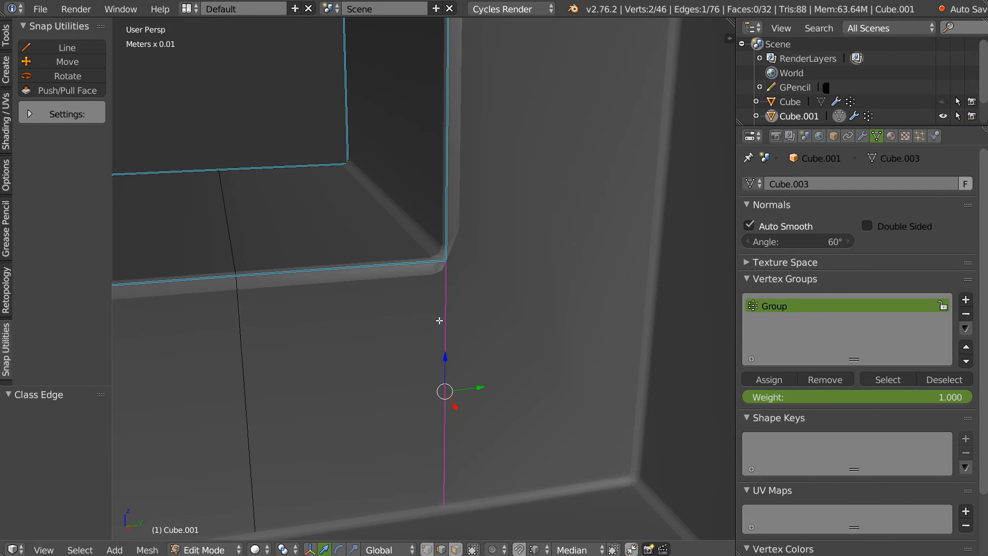
{"action": "key", "text": "ctrl+x"}
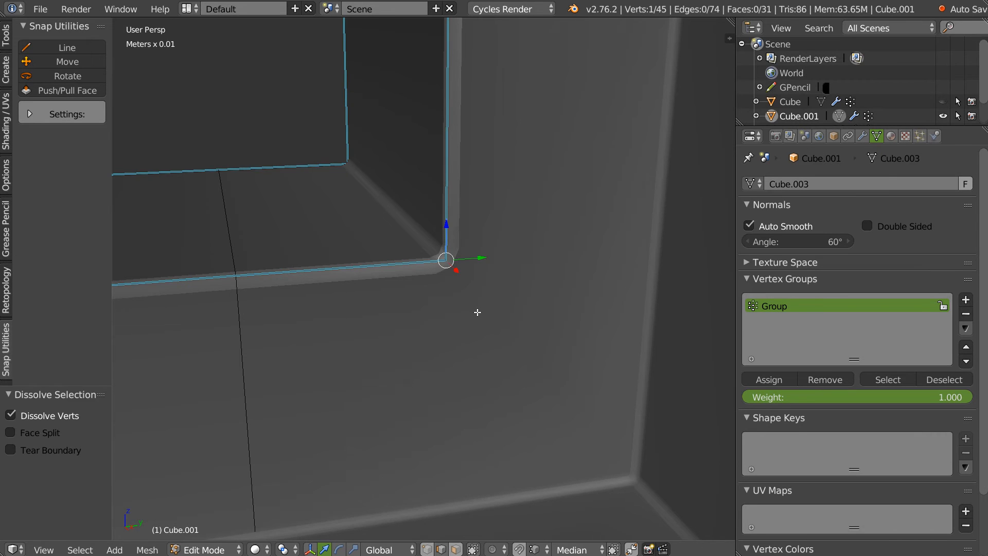
{"action": "key", "text": "Tab"}
{"action": "key", "text": "Tab"}
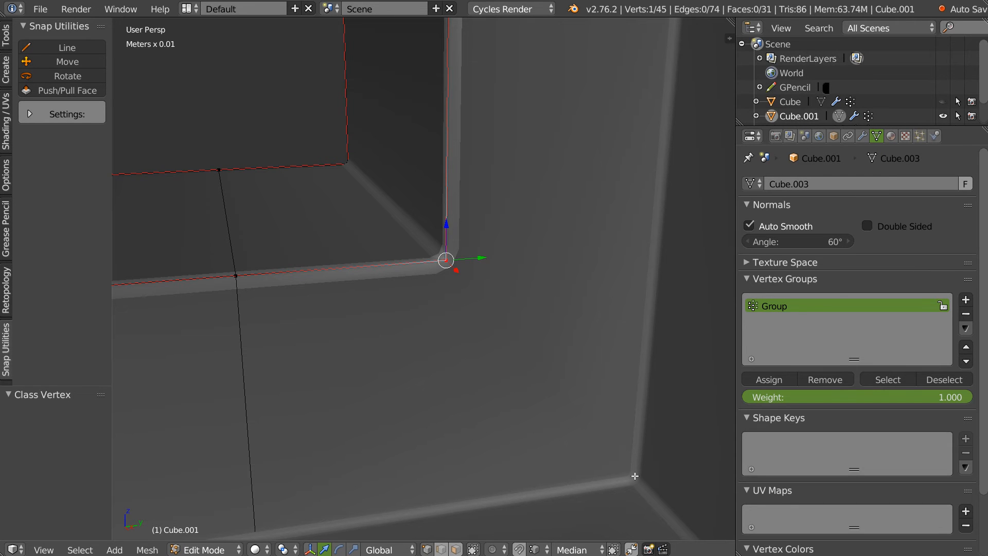
Connect the notch's lower corner vertex to the recess floor's inner corner with a diagonal edge across the back wall.
{"action": "right_click", "coordinate": [634, 477]}
{"action": "right_click", "coordinate": [462, 272], "text": "shift"}
{"action": "key", "text": "j"}
{"action": "key", "text": "Tab"}
{"action": "scroll", "coordinate": [454, 276], "scroll_direction": "down", "scroll_amount": 5}
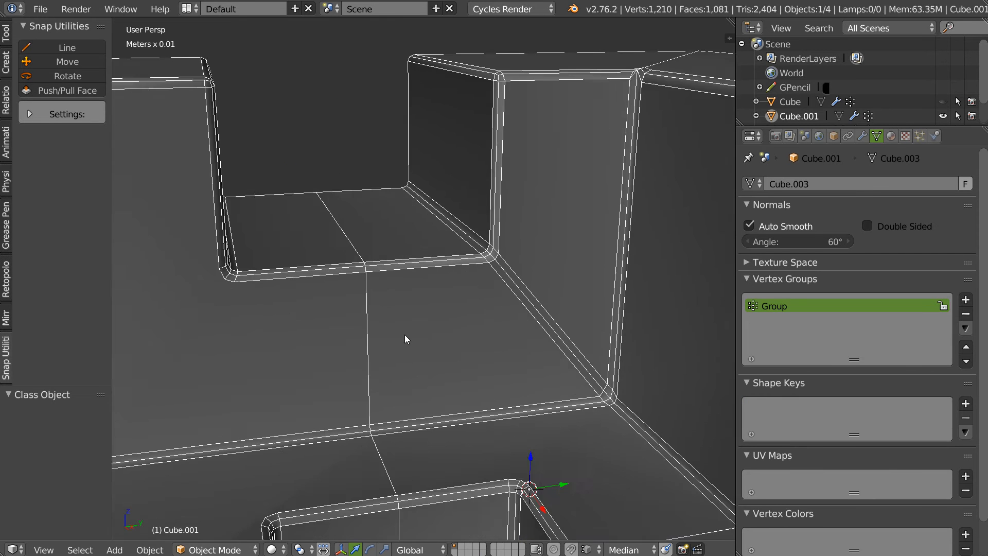
Test the bevelled topology with a level 2 Subdivision Surface, remove it, and look over the block.
{"action": "middle_click_drag", "start_coordinate": [474, 294], "coordinate": [424, 292]}
{"action": "middle_click_drag", "start_coordinate": [548, 274], "coordinate": [448, 268], "text": "shift"}
{"action": "scroll", "coordinate": [502, 252], "scroll_direction": "up", "scroll_amount": 4}
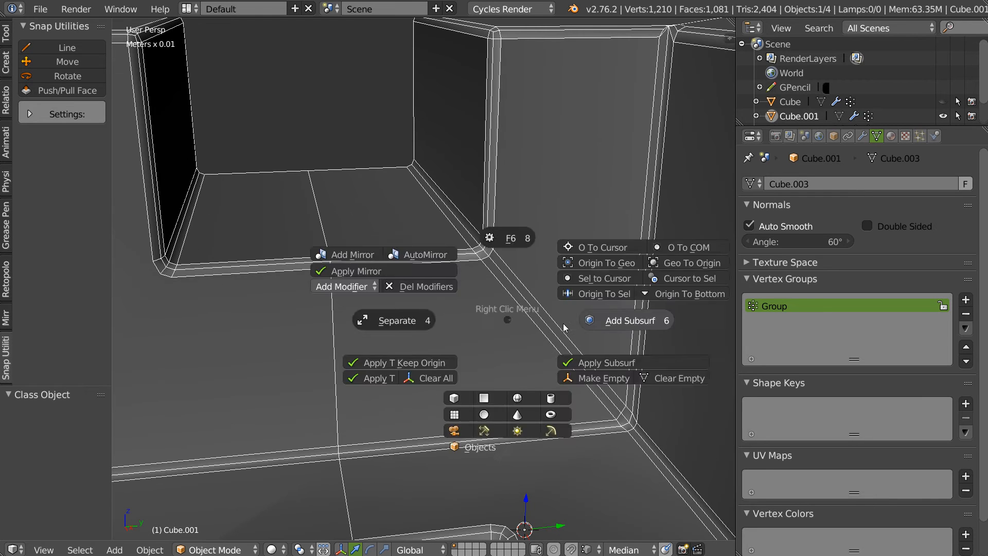
{"action": "key", "text": "ctrl+2"}
{"action": "key", "text": "F6"}
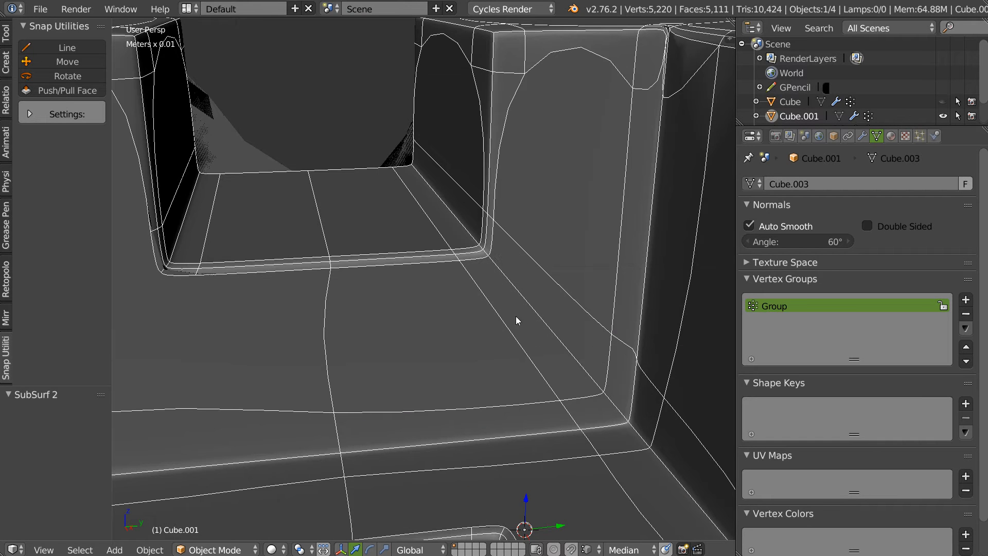
{"action": "key", "text": "ctrl+0"}
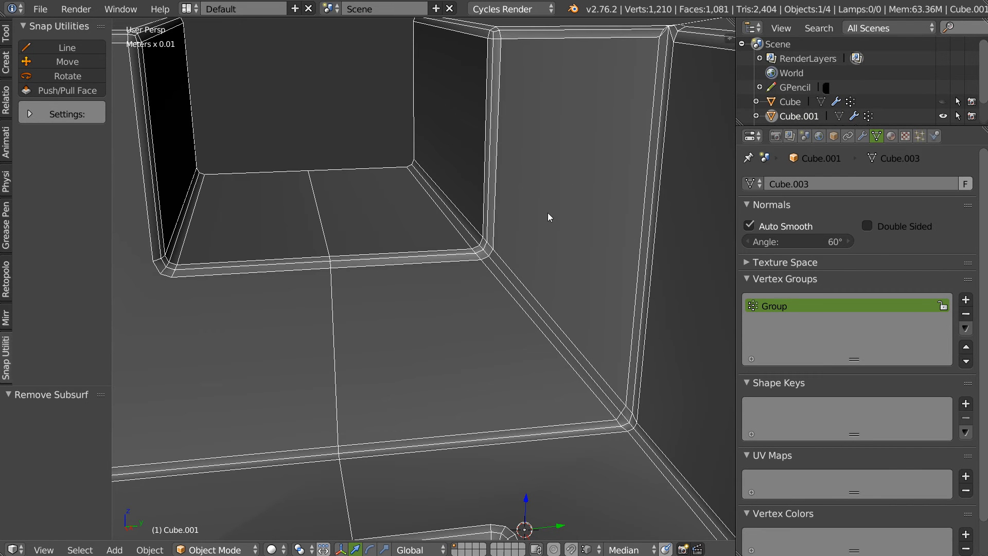
{"action": "middle_click_drag", "start_coordinate": [524, 267], "coordinate": [589, 172]}
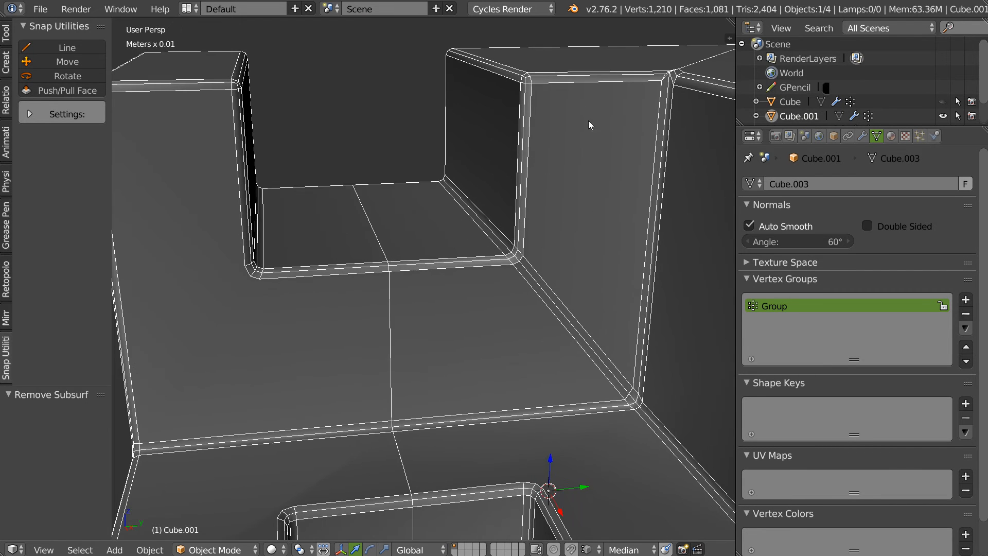
{"action": "scroll", "coordinate": [394, 313], "scroll_direction": "down", "scroll_amount": 3}
{"action": "middle_click_drag", "start_coordinate": [398, 295], "coordinate": [472, 243]}
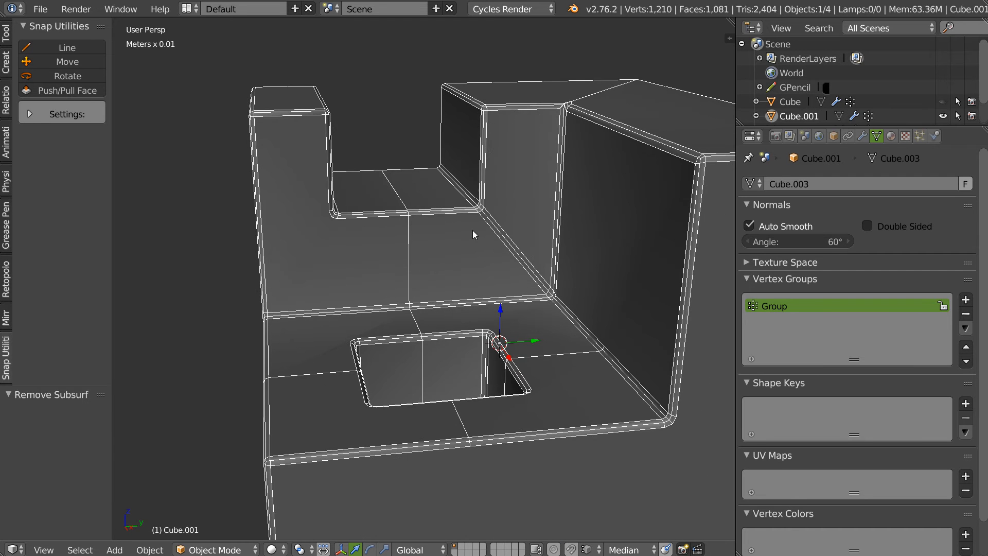
Select the diagonal edge on the block's top face and clear its sharp marking with Clean SSharps.
{"action": "scroll", "coordinate": [497, 201], "scroll_direction": "up", "scroll_amount": 2}
{"action": "middle_click_drag", "start_coordinate": [576, 133], "coordinate": [450, 324], "text": "shift"}
{"action": "scroll", "coordinate": [483, 201], "scroll_direction": "up", "scroll_amount": 1}
{"action": "key", "text": "Tab"}
{"action": "right_click", "coordinate": [498, 252]}
{"action": "middle_click_drag", "start_coordinate": [498, 252], "coordinate": [509, 223]}
{"action": "key", "text": "q"}
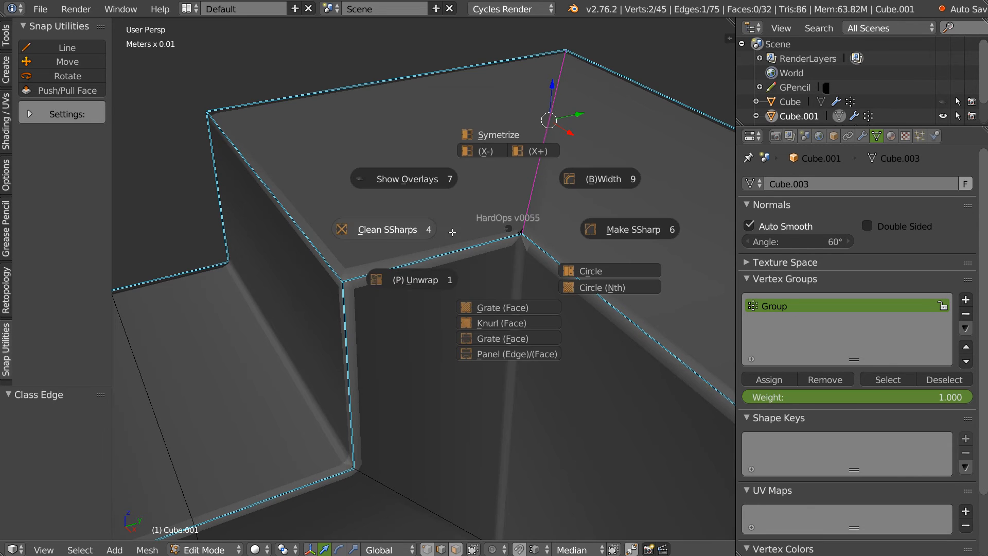
{"action": "left_click", "coordinate": [395, 232]}
Mark the top face's diagonal edge as sharp with Make SSharp and inspect the bevel at the recess's inner corner.
{"action": "key", "text": "q"}
{"action": "left_click", "coordinate": [542, 282]}
{"action": "key", "text": "Tab"}
{"action": "left_click", "coordinate": [542, 201]}
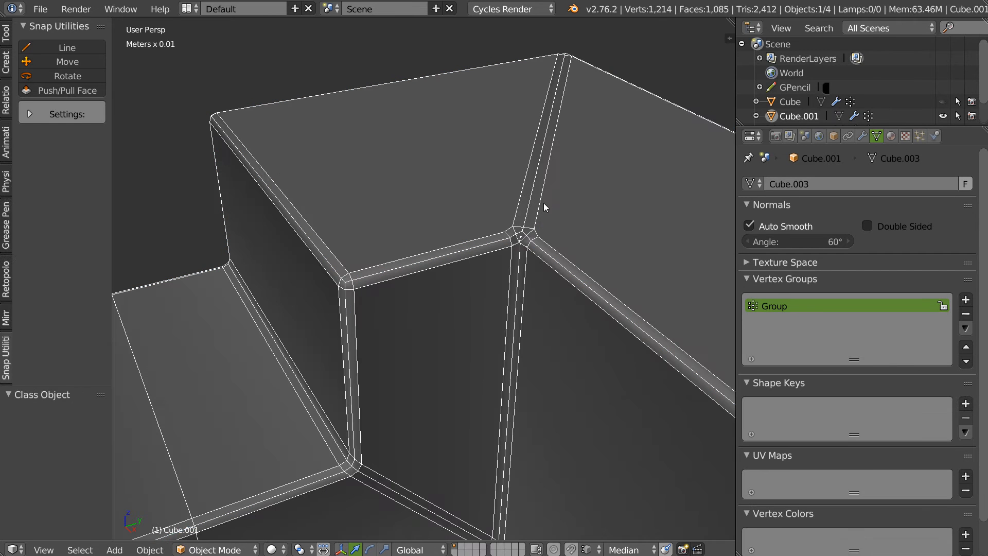
{"action": "scroll", "coordinate": [535, 229], "scroll_direction": "up", "scroll_amount": 5}
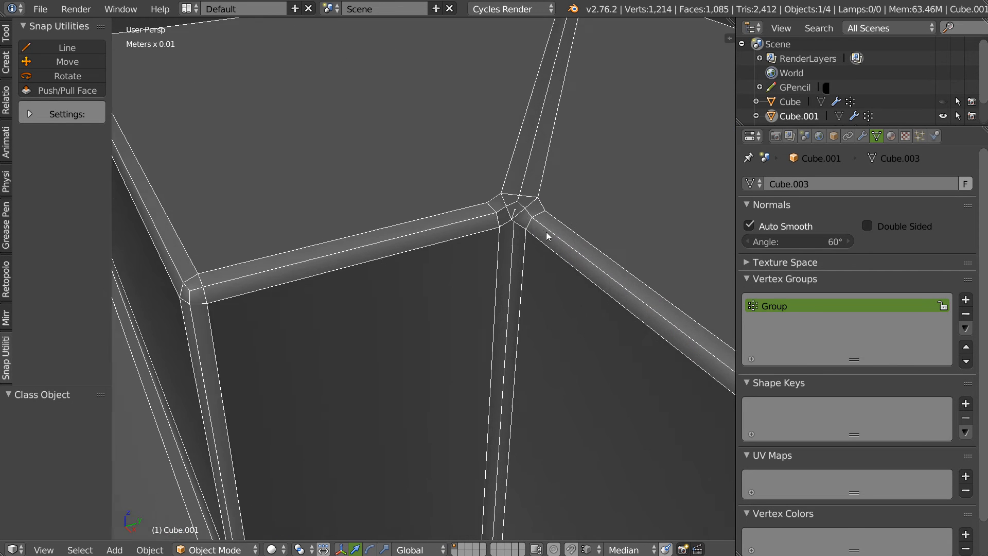
{"action": "scroll", "coordinate": [485, 283], "scroll_direction": "down", "scroll_amount": 5}
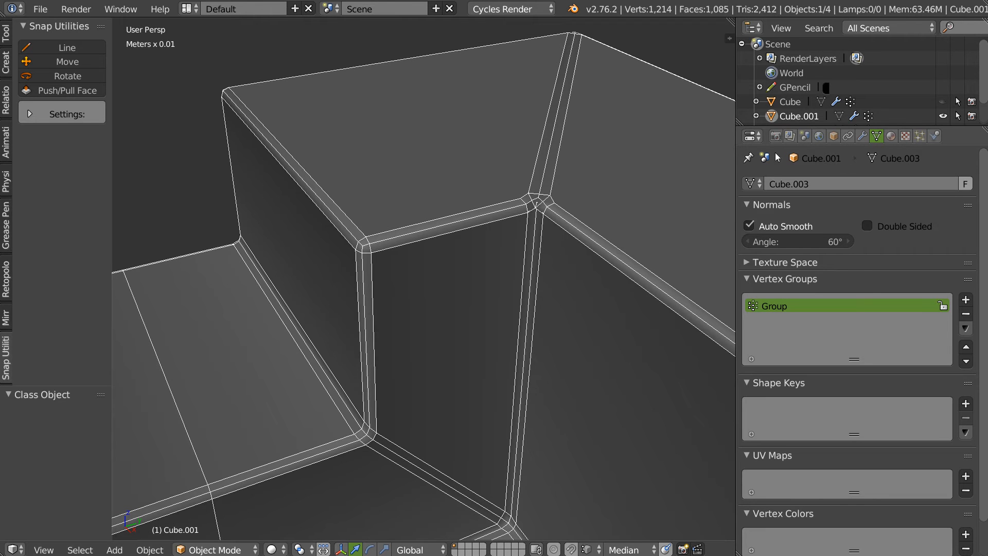
Dissolve the diagonal edge on the block's top face.
{"action": "middle_click_drag", "start_coordinate": [589, 137], "coordinate": [479, 101]}
{"action": "key", "text": "Tab"}
{"action": "left_click", "coordinate": [478, 162]}
{"action": "key", "text": "ctrl+x"}
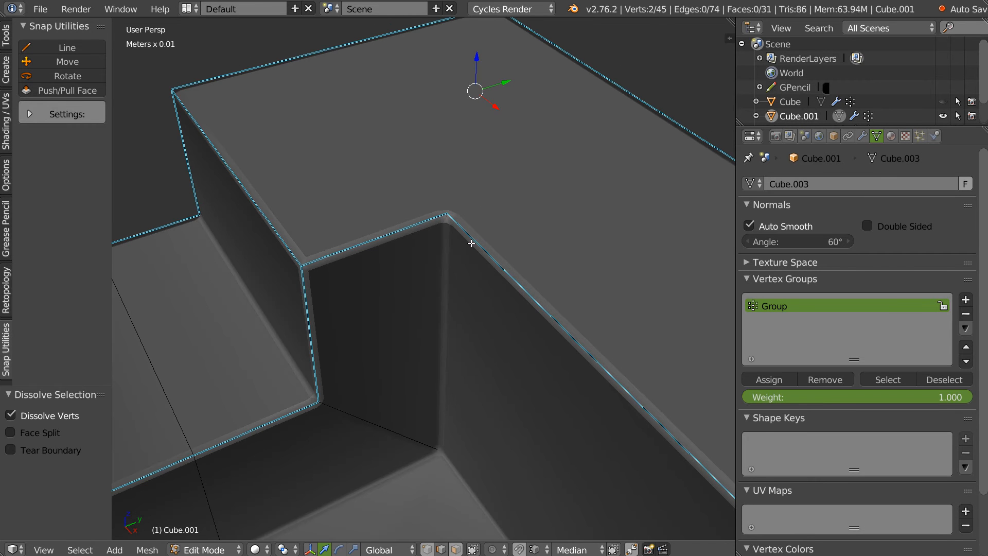
{"action": "key", "text": "Tab"}
Dissolve the diagonal edge on the recess's back wall between the notch's lower corner and the floor corner.
{"action": "middle_click_drag", "start_coordinate": [471, 243], "coordinate": [392, 295]}
{"action": "key", "text": "Tab"}
{"action": "left_click", "coordinate": [397, 315]}
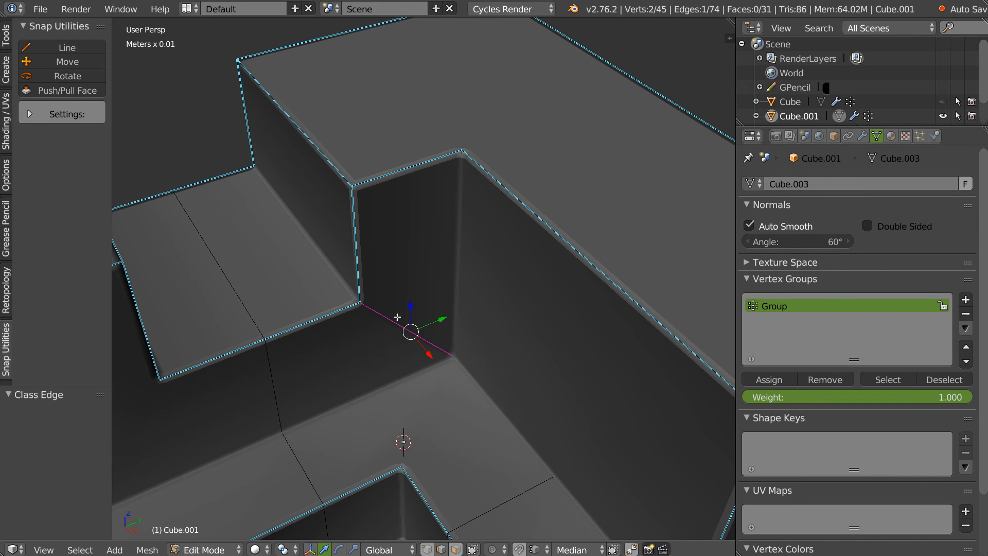
{"action": "key", "text": "ctrl+x"}
{"action": "key", "text": "Tab"}
Apply the Bevel_VG and Bevel modifiers to the block's mesh.
{"action": "scroll", "coordinate": [435, 229], "scroll_direction": "down", "scroll_amount": 5}
{"action": "mouse_move", "coordinate": [435, 229]}
{"action": "middle_mouse_down"}
{"action": "mouse_move", "coordinate": [456, 178]}
{"action": "mouse_move", "coordinate": [424, 206]}
{"action": "mouse_move", "coordinate": [465, 205]}
{"action": "mouse_move", "coordinate": [567, 122]}
{"action": "middle_mouse_up"}
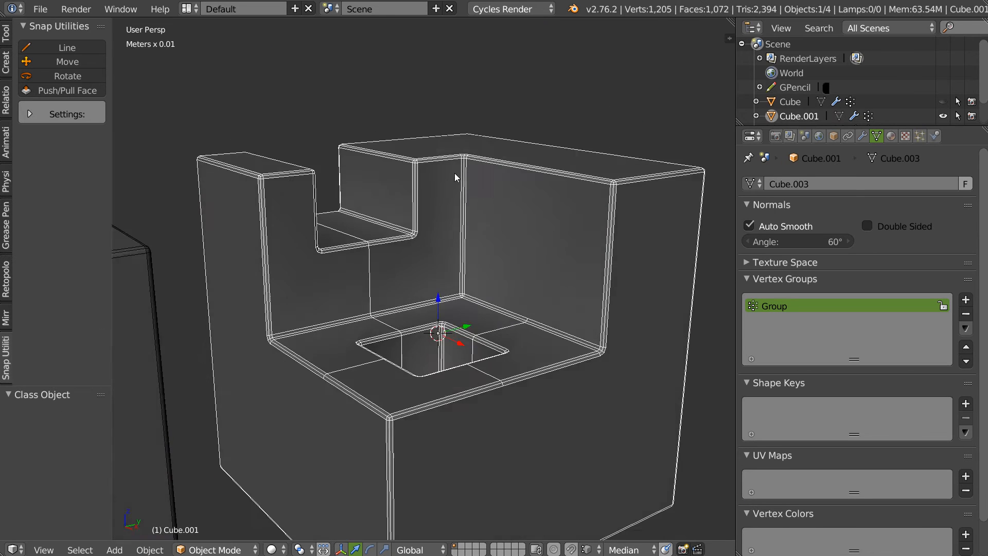
{"action": "key", "text": "z"}
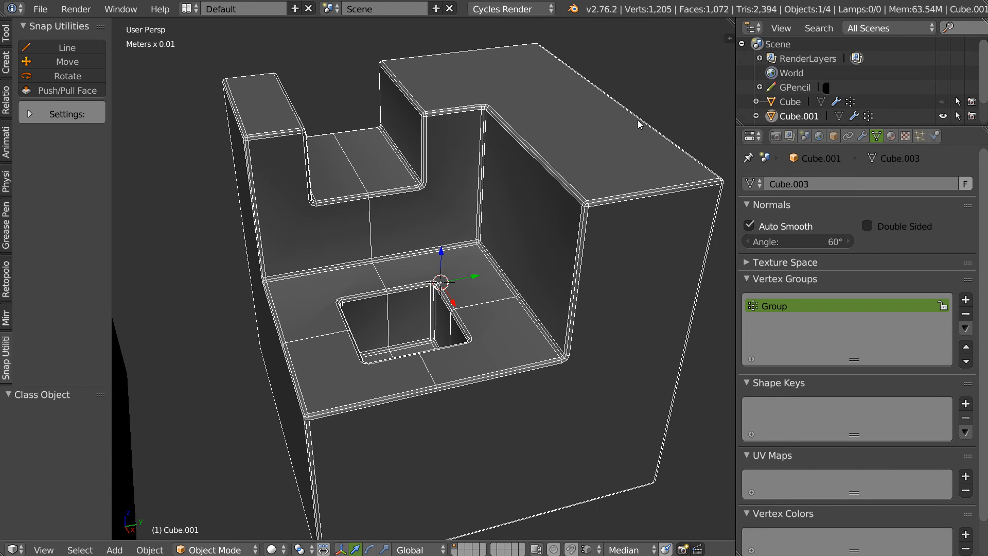
{"action": "left_click", "coordinate": [862, 136]}
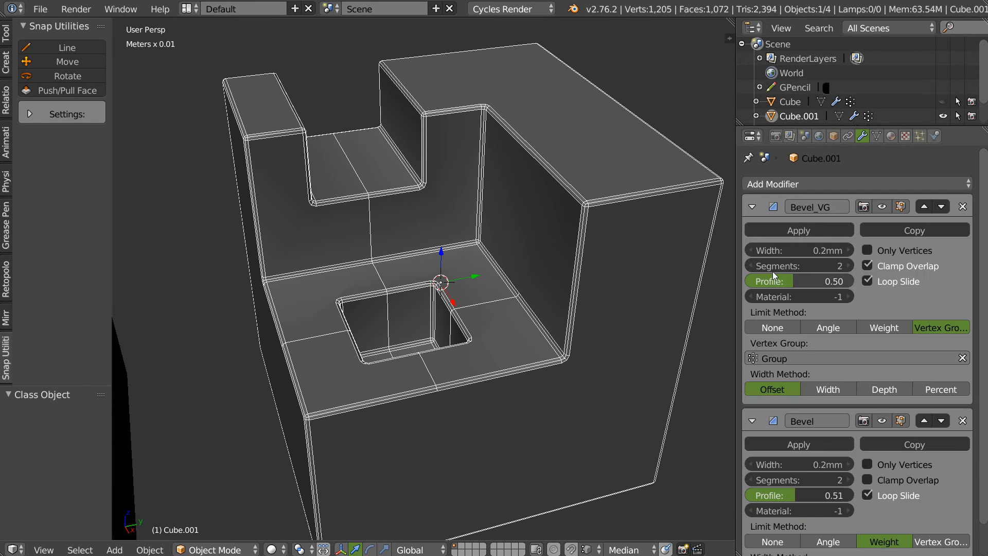
{"action": "left_click", "coordinate": [783, 226]}
{"action": "left_click", "coordinate": [779, 230]}
{"action": "scroll", "coordinate": [477, 221], "scroll_direction": "up", "scroll_amount": 5}
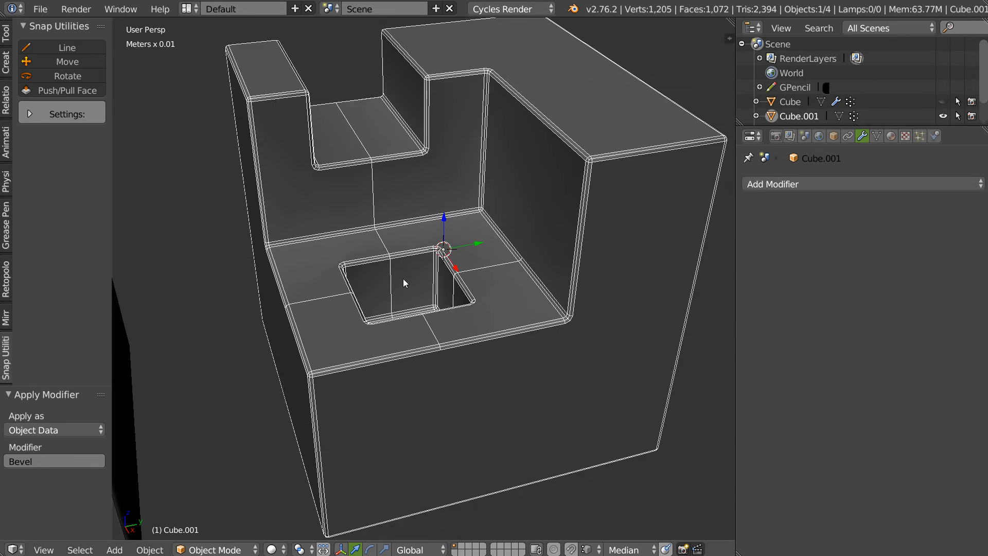
Draw an edge line from the notch's lower corner down the recess's back wall and across the ledge to the square hole's nearest corner.
{"action": "middle_click_drag", "start_coordinate": [469, 215], "coordinate": [498, 166], "text": "shift"}
{"action": "middle_click_drag", "start_coordinate": [246, 105], "coordinate": [263, 125]}
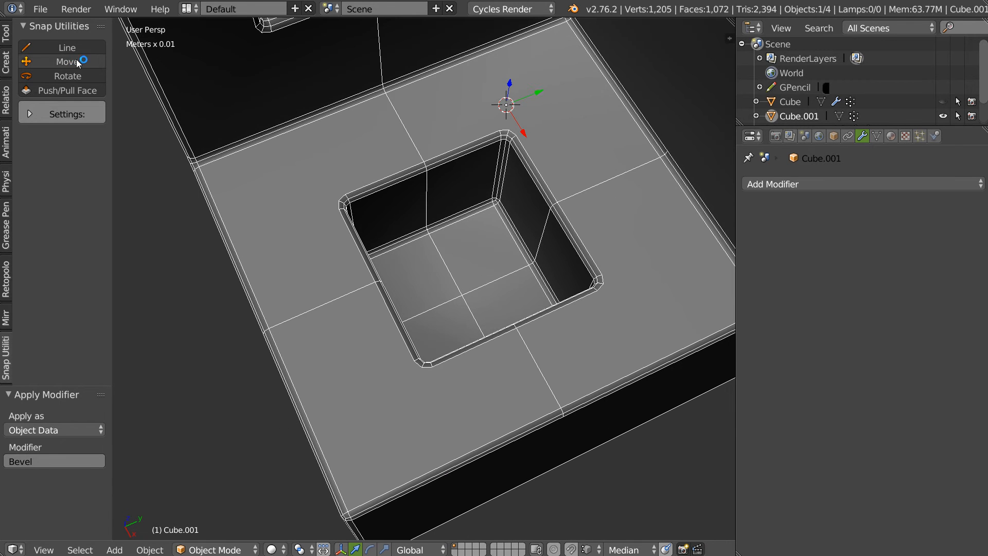
{"action": "left_click", "coordinate": [46, 45]}
{"action": "left_click", "coordinate": [277, 34]}
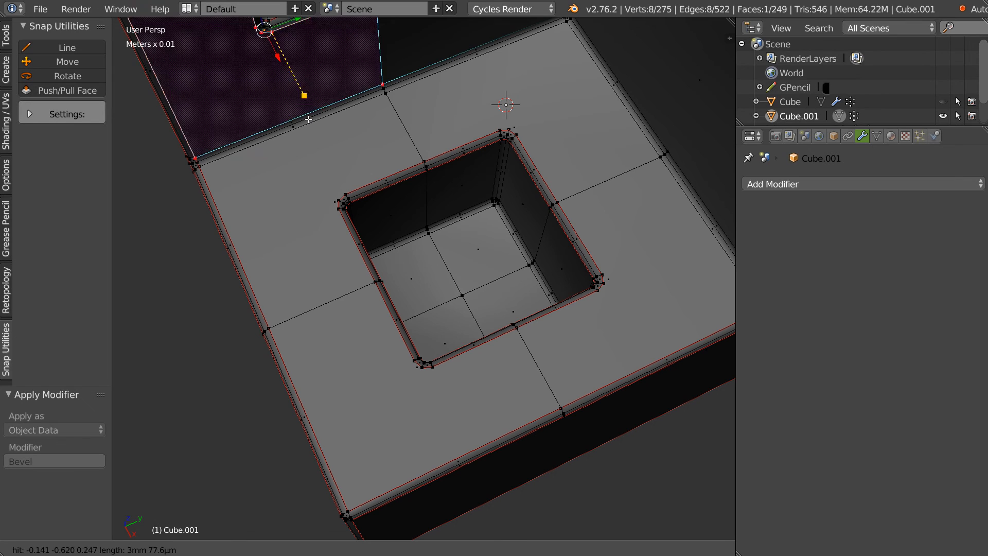
{"action": "left_click", "coordinate": [296, 129]}
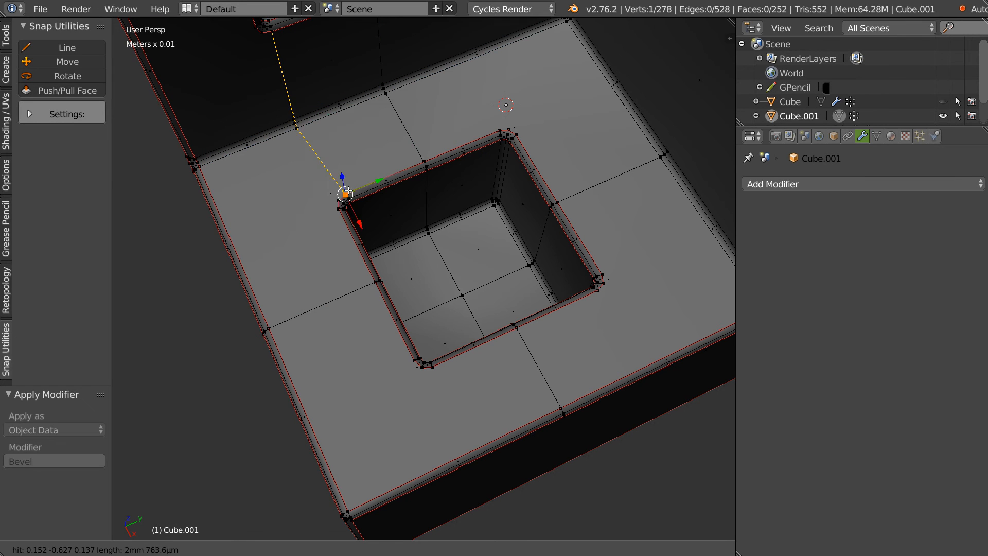
{"action": "left_click", "coordinate": [338, 200]}
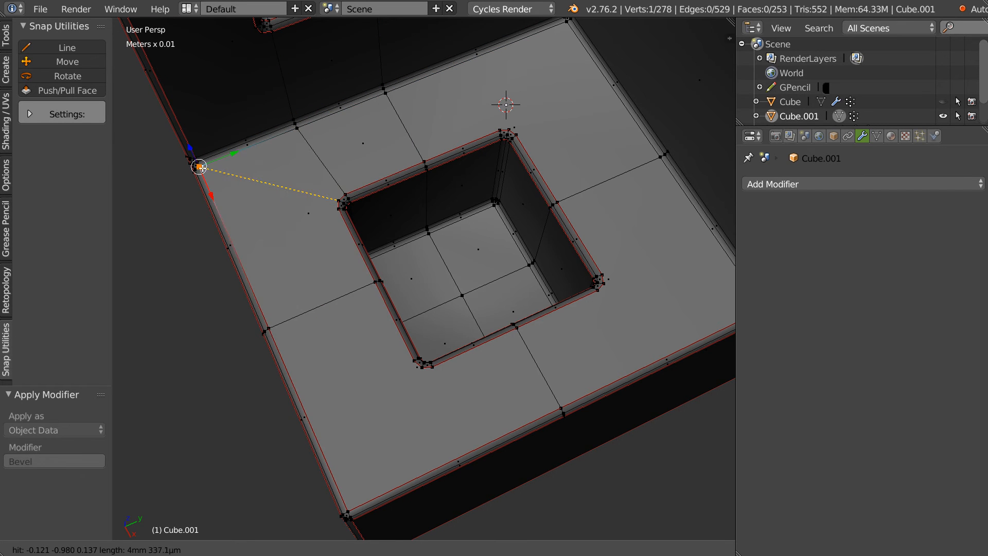
Connect the square hole's corner diagonally to the ledge's outer corner, and straight across to the ledge's outer edge.
{"action": "right_click", "coordinate": [221, 181]}
{"action": "left_click", "coordinate": [339, 209]}
{"action": "middle_click_drag", "start_coordinate": [318, 216], "coordinate": [377, 181]}
{"action": "middle_click_drag", "start_coordinate": [314, 270], "coordinate": [297, 291]}
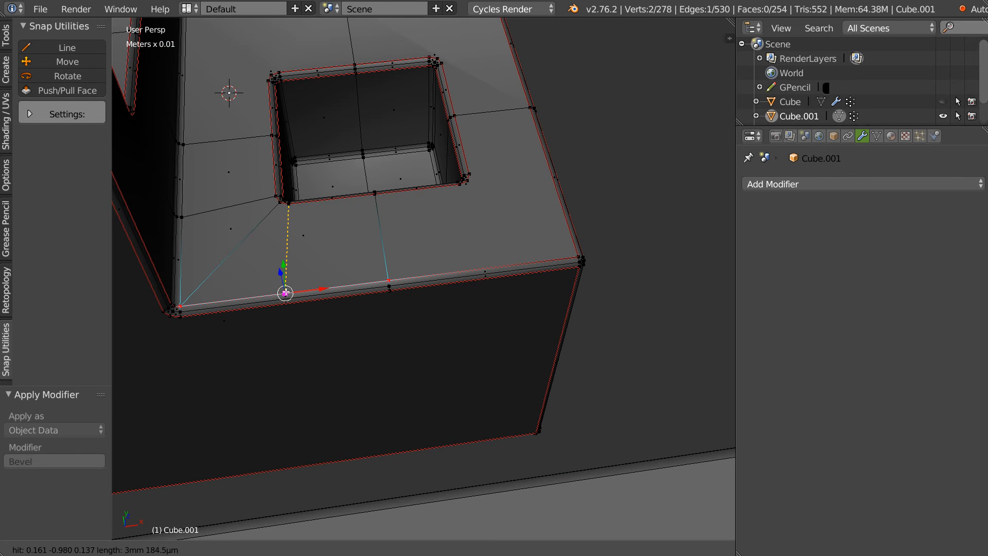
{"action": "left_click", "coordinate": [285, 293]}
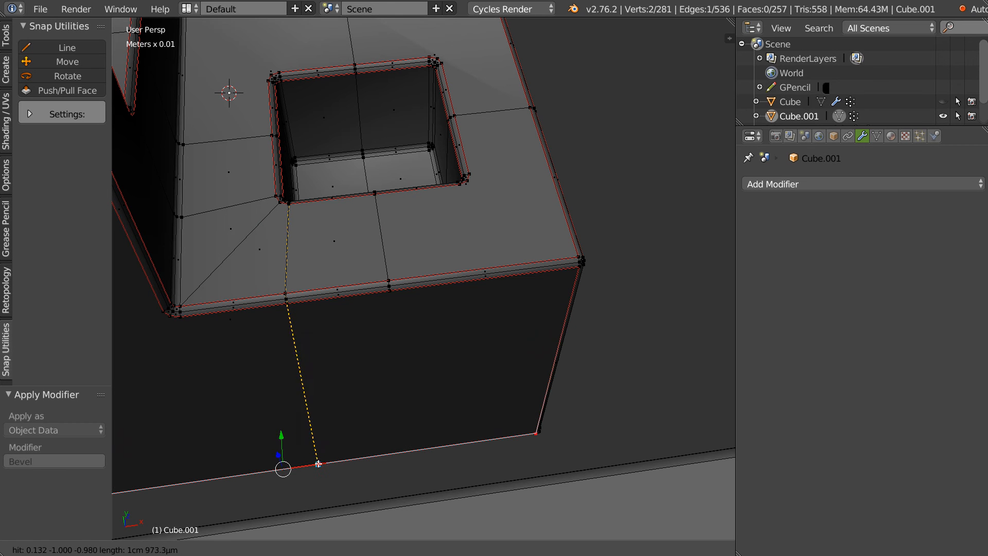
Draw two lines down the block's side wall to its bottom edge, one below the hole's corner and one below the hole's centre.
{"action": "left_click", "coordinate": [327, 462]}
{"action": "left_click", "coordinate": [388, 286]}
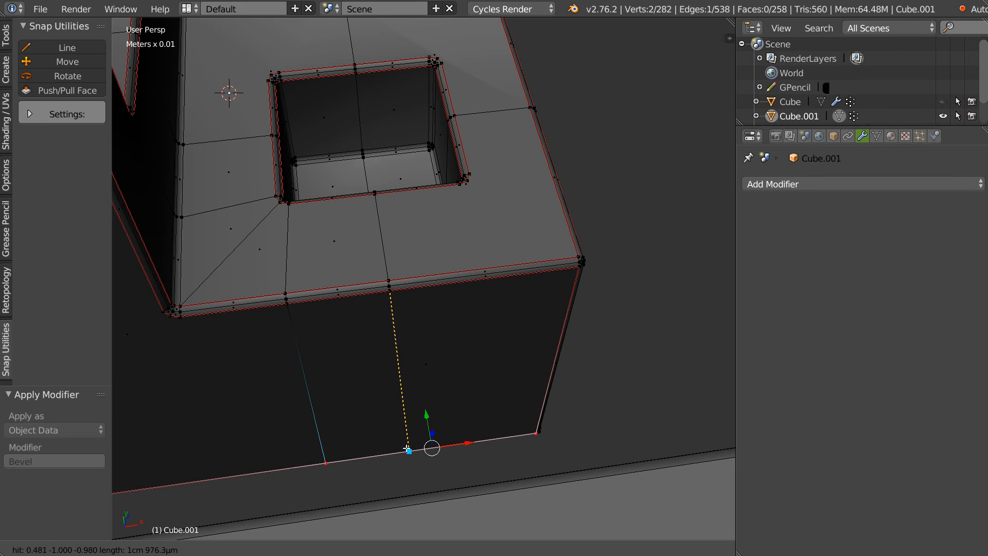
{"action": "left_click", "coordinate": [403, 449]}
{"action": "middle_click_drag", "start_coordinate": [409, 372], "coordinate": [378, 335]}
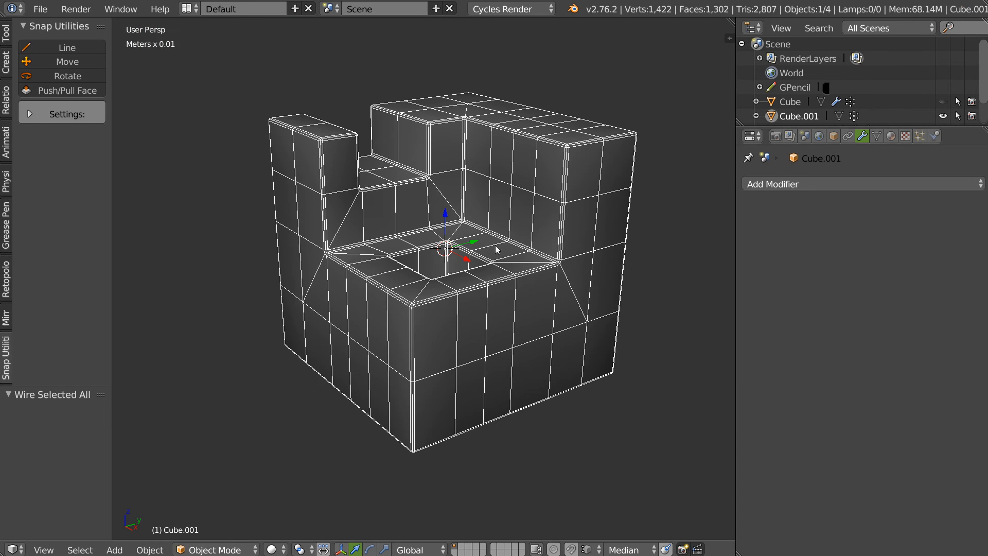
Add one horizontal loop cut around the block's upper section and another through the wall between the notch floor and the ledge.
{"action": "middle_click_drag", "start_coordinate": [519, 258], "coordinate": [449, 177]}
{"action": "key", "text": "Tab"}
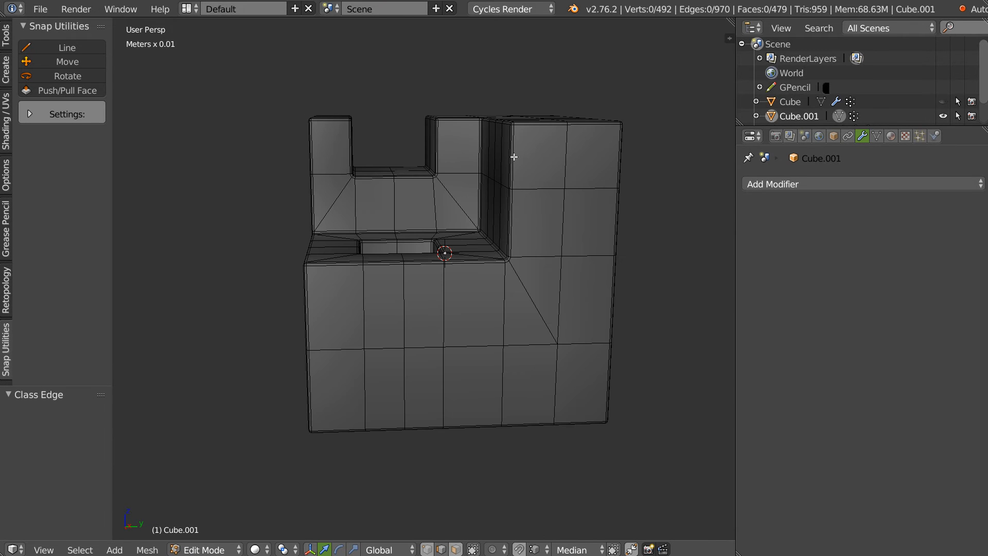
{"action": "key", "text": "ctrl+r"}
{"action": "left_click", "coordinate": [514, 157]}
{"action": "left_click", "coordinate": [342, 150]}
{"action": "key", "text": "ctrl+r"}
{"action": "left_click", "coordinate": [399, 177]}
{"action": "left_click", "coordinate": [398, 176]}
{"action": "middle_click_drag", "start_coordinate": [399, 177], "coordinate": [497, 194]}
{"action": "key", "text": "Tab"}
{"action": "left_click", "coordinate": [492, 164]}
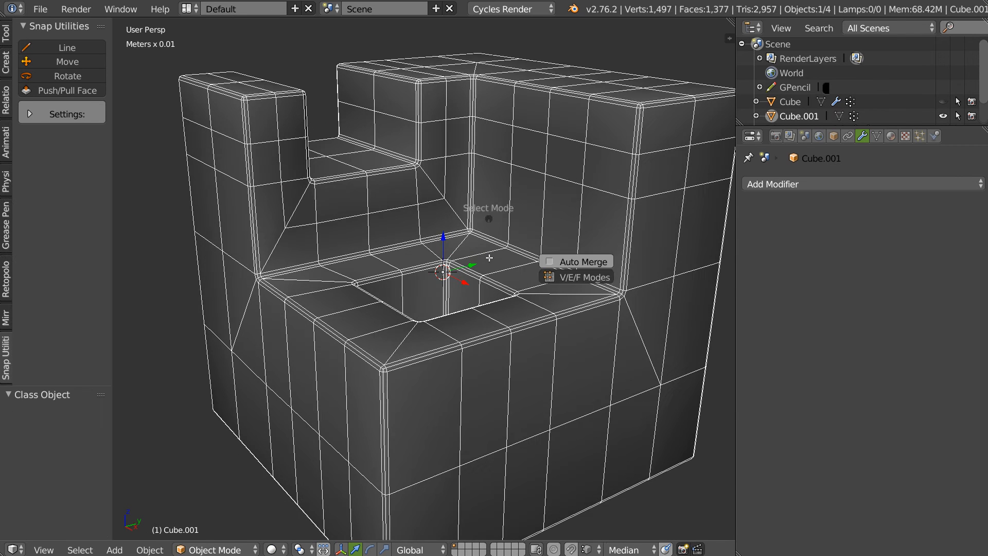
Examine the edge flow around the block's notched side, its top and its other faces.
{"action": "key", "text": "Tab"}
{"action": "key", "text": "q"}
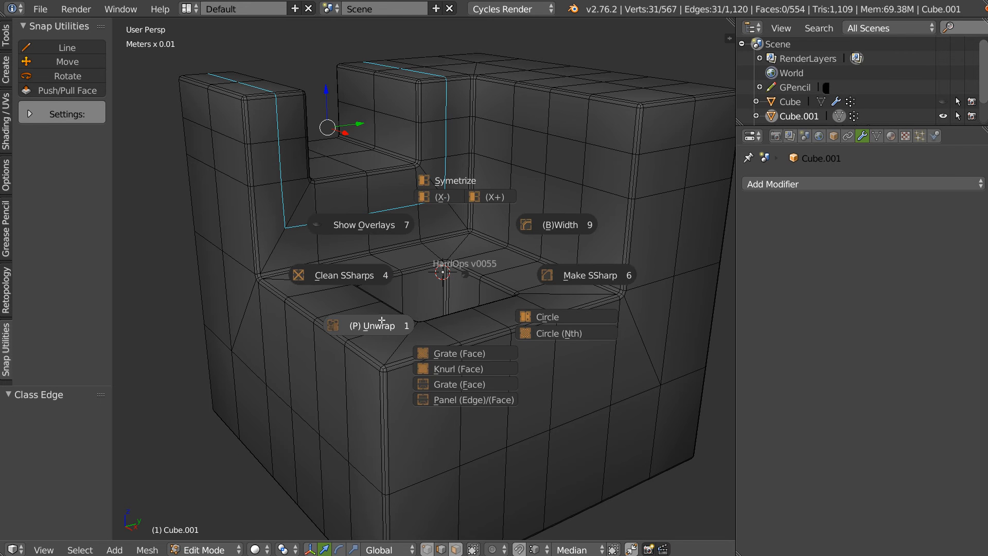
{"action": "key", "text": "Escape"}
{"action": "key", "text": "shift+q"}
{"action": "left_click", "coordinate": [292, 359]}
{"action": "middle_click_drag", "start_coordinate": [397, 262], "coordinate": [596, 246]}
{"action": "middle_click_drag", "start_coordinate": [366, 230], "coordinate": [413, 193]}
{"action": "left_click", "coordinate": [78, 47]}
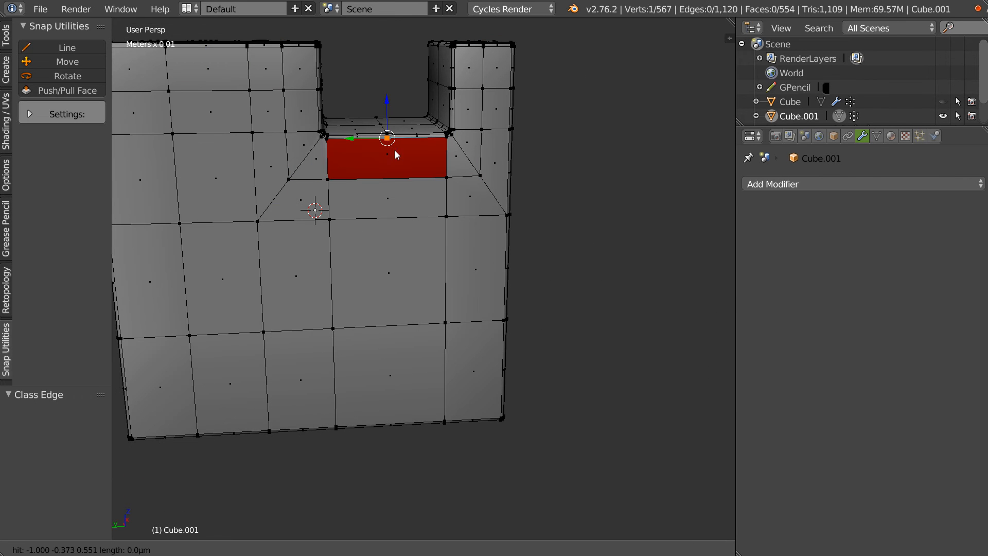
{"action": "middle_click_drag", "start_coordinate": [392, 252], "coordinate": [397, 167]}
{"action": "middle_click_drag", "start_coordinate": [380, 411], "coordinate": [390, 255], "text": "shift"}
{"action": "scroll", "coordinate": [394, 247], "scroll_direction": "up", "scroll_amount": 4}
{"action": "scroll", "coordinate": [448, 172], "scroll_direction": "down", "scroll_amount": 2}
{"action": "middle_click_drag", "start_coordinate": [436, 177], "coordinate": [425, 185], "text": "shift"}
{"action": "middle_click_drag", "start_coordinate": [472, 157], "coordinate": [436, 215]}
{"action": "middle_click_drag", "start_coordinate": [437, 118], "coordinate": [430, 231]}
{"action": "middle_click_drag", "start_coordinate": [455, 198], "coordinate": [265, 231]}
{"action": "middle_click_drag", "start_coordinate": [621, 270], "coordinate": [415, 213], "text": "shift"}
{"action": "key", "text": "Escape"}
Add a level 2 Subsurf modifier to the block and inspect the smoothed recess, hole and outer corners.
{"action": "key", "text": "Tab"}
{"action": "right_click_drag", "start_coordinate": [408, 225], "coordinate": [456, 230]}
{"action": "scroll", "coordinate": [418, 224], "scroll_direction": "up", "scroll_amount": 7}
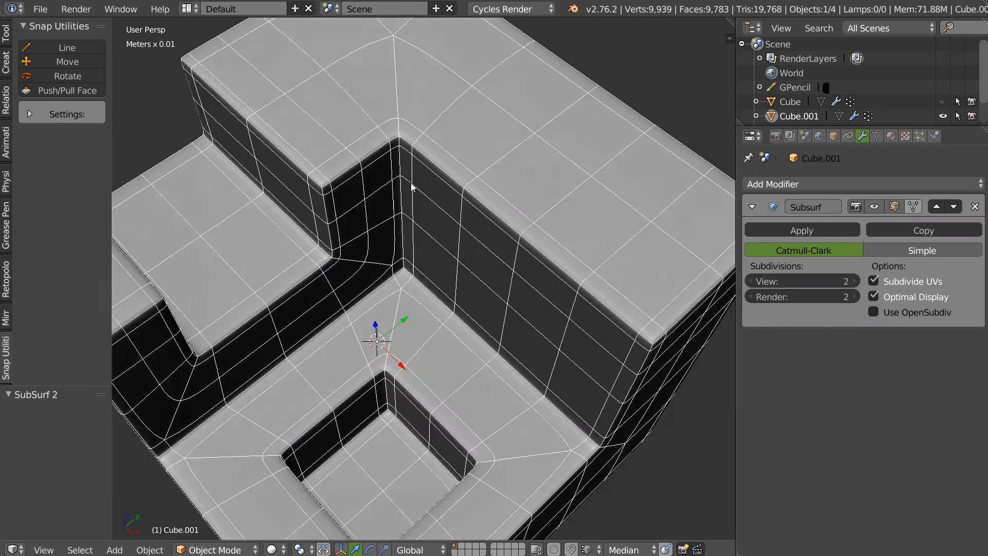
{"action": "middle_click_drag", "start_coordinate": [418, 318], "coordinate": [400, 143], "text": "shift"}
{"action": "middle_click_drag", "start_coordinate": [358, 199], "coordinate": [425, 193]}
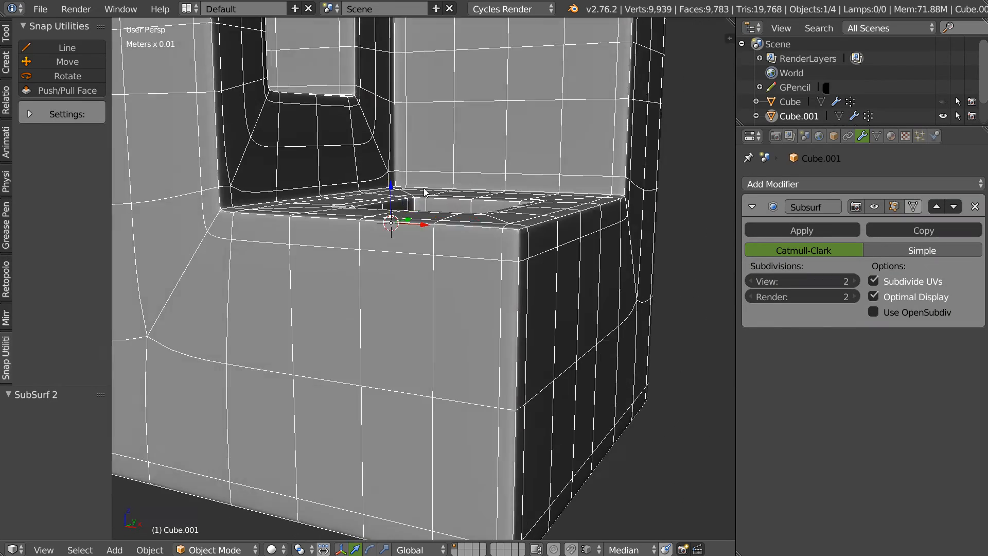
{"action": "scroll", "coordinate": [414, 199], "scroll_direction": "down", "scroll_amount": 4}
{"action": "middle_click_drag", "start_coordinate": [335, 214], "coordinate": [384, 169]}
{"action": "middle_click_drag", "start_coordinate": [349, 387], "coordinate": [454, 230]}
{"action": "mouse_move", "coordinate": [545, 217]}
{"action": "middle_mouse_down"}
{"action": "mouse_move", "coordinate": [357, 214]}
{"action": "mouse_move", "coordinate": [387, 156]}
{"action": "mouse_move", "coordinate": [420, 223]}
{"action": "mouse_move", "coordinate": [525, 175]}
{"action": "mouse_move", "coordinate": [485, 270]}
{"action": "mouse_move", "coordinate": [485, 207]}
{"action": "mouse_move", "coordinate": [461, 232]}
{"action": "mouse_move", "coordinate": [402, 207]}
{"action": "mouse_move", "coordinate": [385, 246]}
{"action": "mouse_move", "coordinate": [585, 217]}
{"action": "mouse_move", "coordinate": [517, 200]}
{"action": "mouse_move", "coordinate": [374, 205]}
{"action": "mouse_move", "coordinate": [360, 235]}
{"action": "mouse_move", "coordinate": [366, 267]}
{"action": "mouse_move", "coordinate": [378, 263]}
{"action": "middle_mouse_up"}
Hide the wireframe overlay to inspect the shading around the square hole, and show it again.
{"action": "key", "text": "shift+z"}
{"action": "left_click", "coordinate": [553, 231]}
{"action": "scroll", "coordinate": [391, 246], "scroll_direction": "up", "scroll_amount": 5}
{"action": "scroll", "coordinate": [403, 227], "scroll_direction": "down", "scroll_amount": 1}
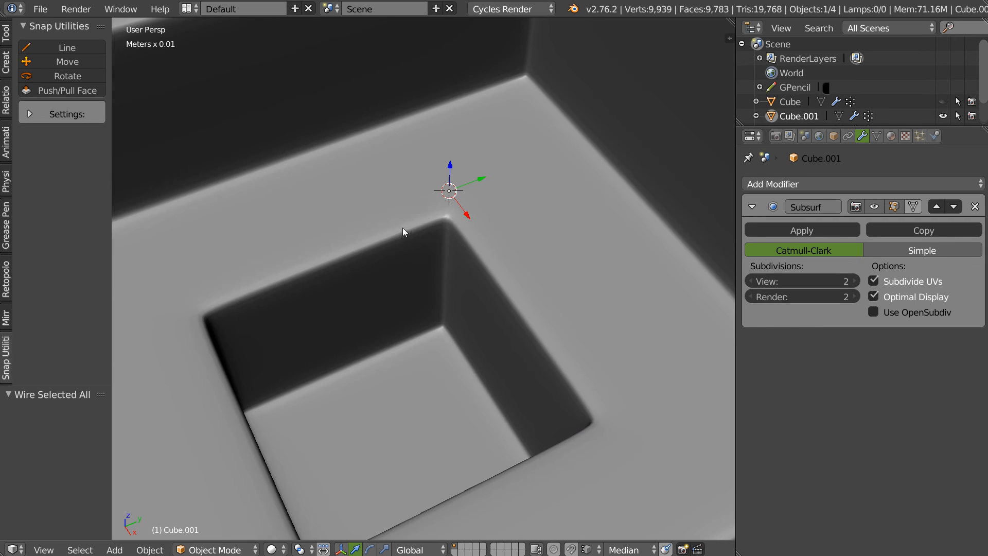
{"action": "key", "text": "shift+z"}
{"action": "left_click", "coordinate": [484, 247]}
Add a loop cut on the ledge's surface encircling the square hole, midway between the hole and the ledge's edges.
{"action": "scroll", "coordinate": [478, 222], "scroll_direction": "down", "scroll_amount": 6}
{"action": "middle_click_drag", "start_coordinate": [334, 278], "coordinate": [273, 215]}
{"action": "middle_click_drag", "start_coordinate": [406, 254], "coordinate": [393, 243], "text": "shift"}
{"action": "key", "text": "Tab"}
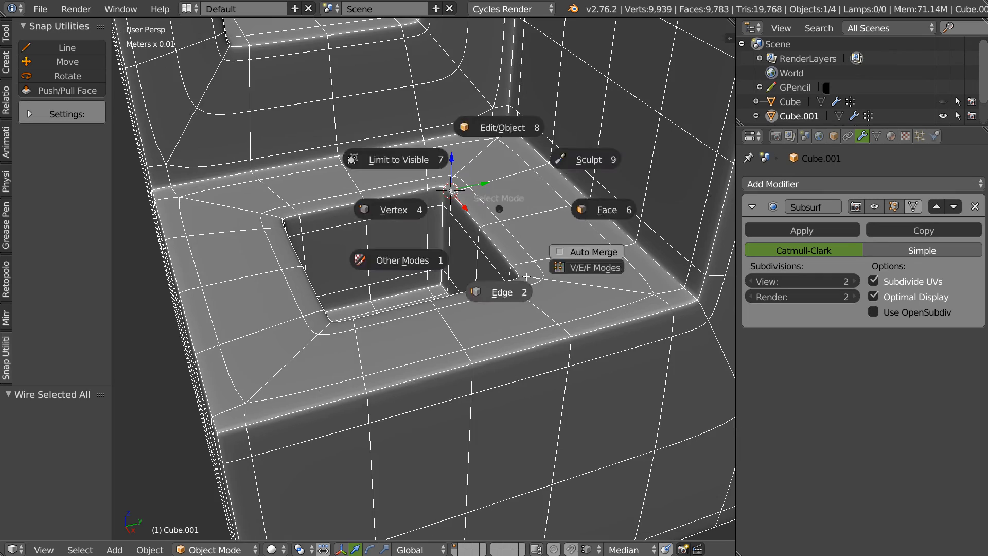
{"action": "left_click", "coordinate": [559, 233]}
{"action": "key", "text": "ctrl+r"}
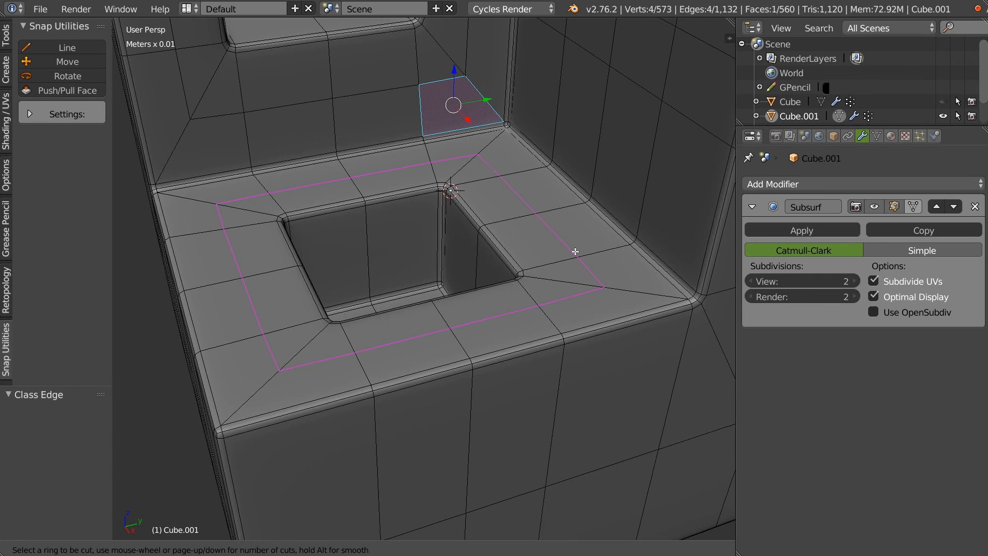
{"action": "left_click", "coordinate": [549, 260]}
{"action": "left_click", "coordinate": [502, 283]}
{"action": "key", "text": "Tab"}
{"action": "middle_click_drag", "start_coordinate": [484, 231], "coordinate": [453, 232]}
{"action": "key", "text": "Tab"}
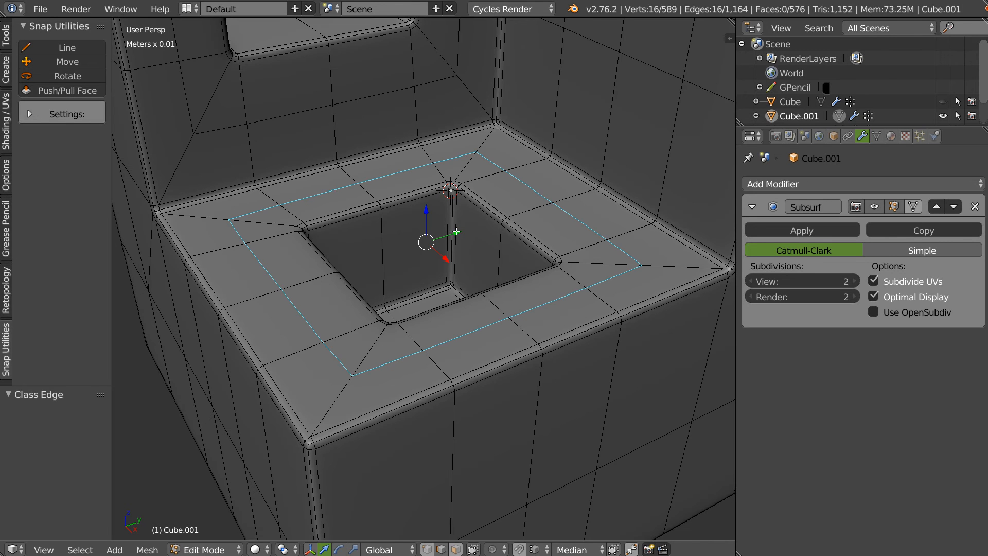
Add a horizontal loop cut around the hole's inner walls and vertical loop cuts on both sides of its back wall's centre edge.
{"action": "key", "text": "ctrl+r"}
{"action": "left_click", "coordinate": [456, 235]}
{"action": "left_click", "coordinate": [455, 237]}
{"action": "middle_click_drag", "start_coordinate": [463, 228], "coordinate": [445, 220]}
{"action": "key", "text": "ctrl+r"}
{"action": "left_click", "coordinate": [452, 202]}
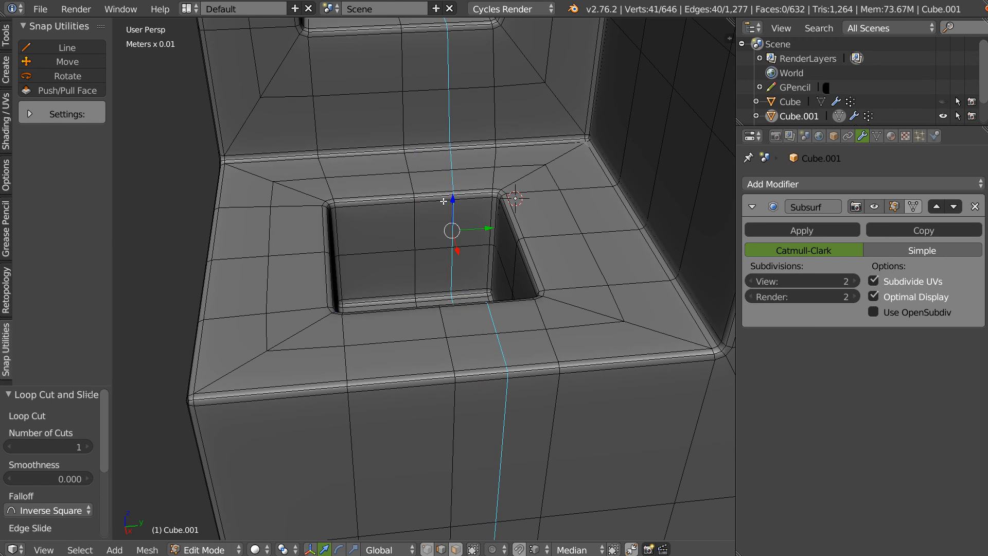
{"action": "left_click", "coordinate": [362, 214]}
{"action": "middle_click_drag", "start_coordinate": [362, 214], "coordinate": [481, 206]}
Add two loop cuts across the ledge in the perpendicular direction, one on each side of the hole's centre edge.
{"action": "key", "text": "ctrl+r"}
{"action": "left_click", "coordinate": [475, 145]}
{"action": "left_click", "coordinate": [476, 144]}
{"action": "key", "text": "ctrl+r"}
{"action": "left_click", "coordinate": [545, 158]}
{"action": "left_click", "coordinate": [545, 158]}
{"action": "middle_click_drag", "start_coordinate": [545, 158], "coordinate": [479, 242]}
{"action": "key", "text": "Tab"}
{"action": "middle_click_drag", "start_coordinate": [511, 173], "coordinate": [477, 198]}
{"action": "scroll", "coordinate": [473, 176], "scroll_direction": "down", "scroll_amount": 3}
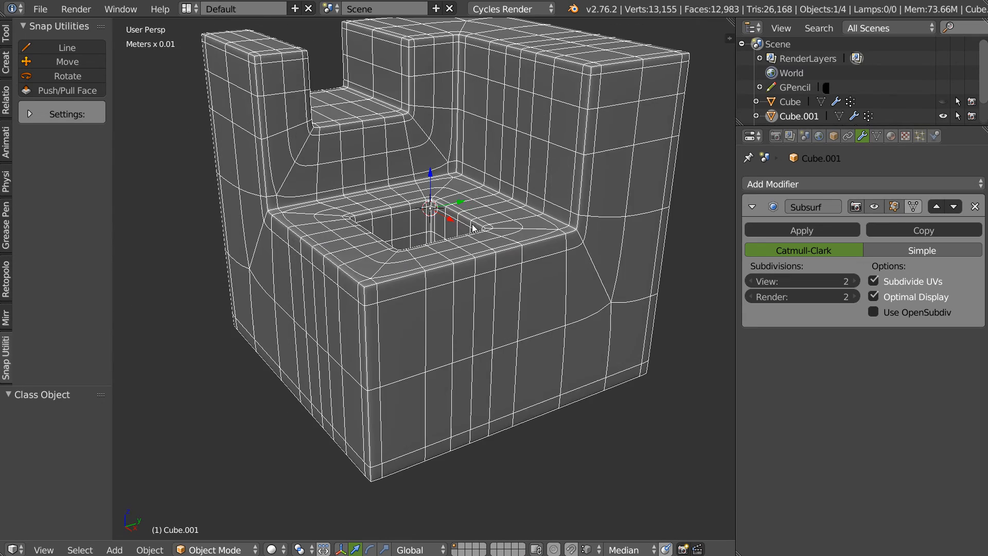
Hide the wireframe overlay and inspect the whole subdivided block's shading.
{"action": "key", "text": "shift+z"}
{"action": "left_click", "coordinate": [546, 149]}
{"action": "middle_click_drag", "start_coordinate": [547, 150], "coordinate": [520, 212]}
{"action": "middle_click_drag", "start_coordinate": [522, 98], "coordinate": [489, 183], "text": "shift"}
{"action": "scroll", "coordinate": [489, 183], "scroll_direction": "down", "scroll_amount": 3}
{"action": "middle_click_drag", "start_coordinate": [491, 223], "coordinate": [526, 216], "text": "shift"}
{"action": "middle_click_drag", "start_coordinate": [481, 186], "coordinate": [499, 219]}
{"action": "scroll", "coordinate": [499, 219], "scroll_direction": "down", "scroll_amount": 1}
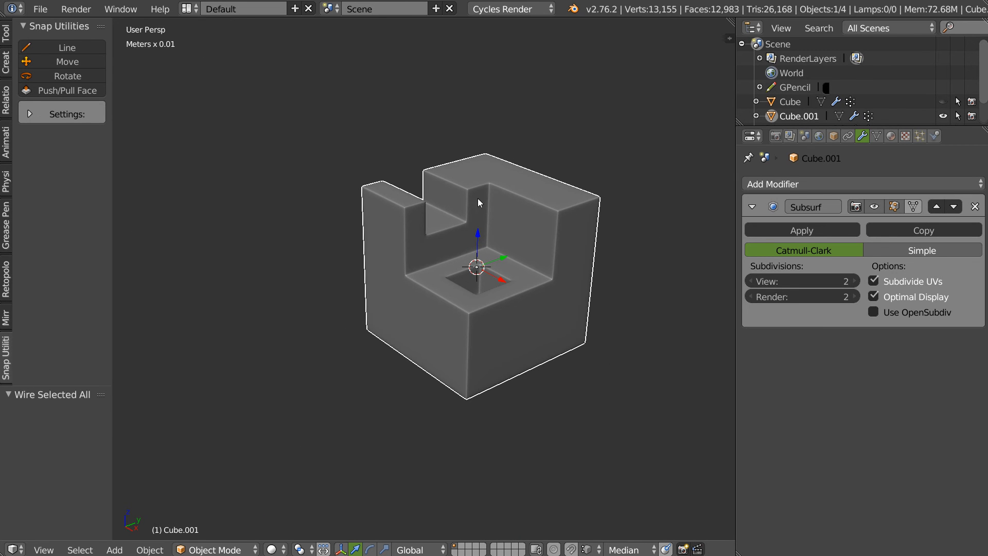
Make Cube.002 visible and select it to compare its bevels with the subdivided block.
{"action": "key", "text": "KP_Divide"}
{"action": "scroll", "coordinate": [953, 109], "scroll_direction": "down", "scroll_amount": 2}
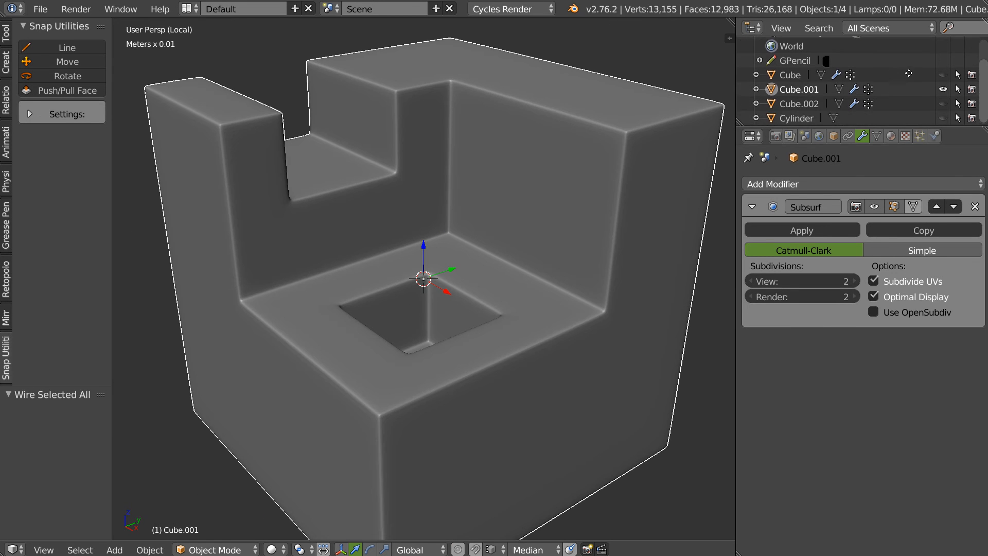
{"action": "scroll", "coordinate": [386, 211], "scroll_direction": "down", "scroll_amount": 4}
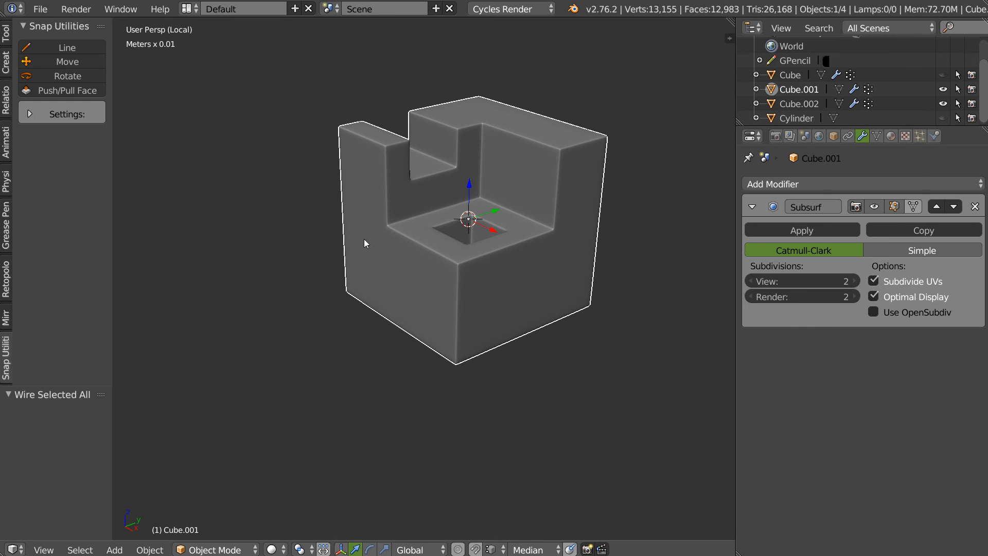
{"action": "key", "text": "KP_Divide"}
{"action": "right_click", "coordinate": [362, 301]}
{"action": "scroll", "coordinate": [382, 276], "scroll_direction": "up", "scroll_amount": 2}
{"action": "scroll", "coordinate": [402, 257], "scroll_direction": "up", "scroll_amount": 4}
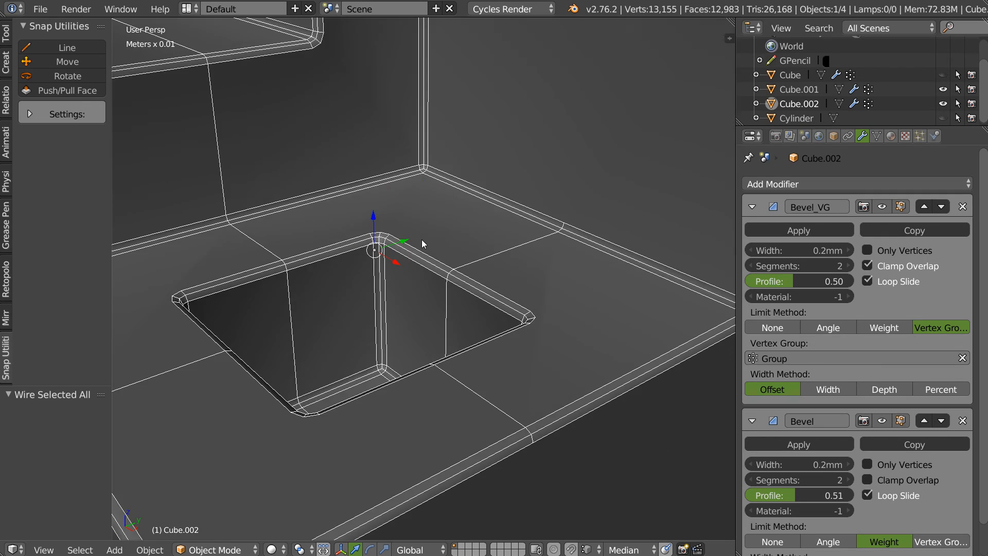
{"action": "scroll", "coordinate": [430, 243], "scroll_direction": "down", "scroll_amount": 1}
{"action": "scroll", "coordinate": [501, 218], "scroll_direction": "down", "scroll_amount": 3}
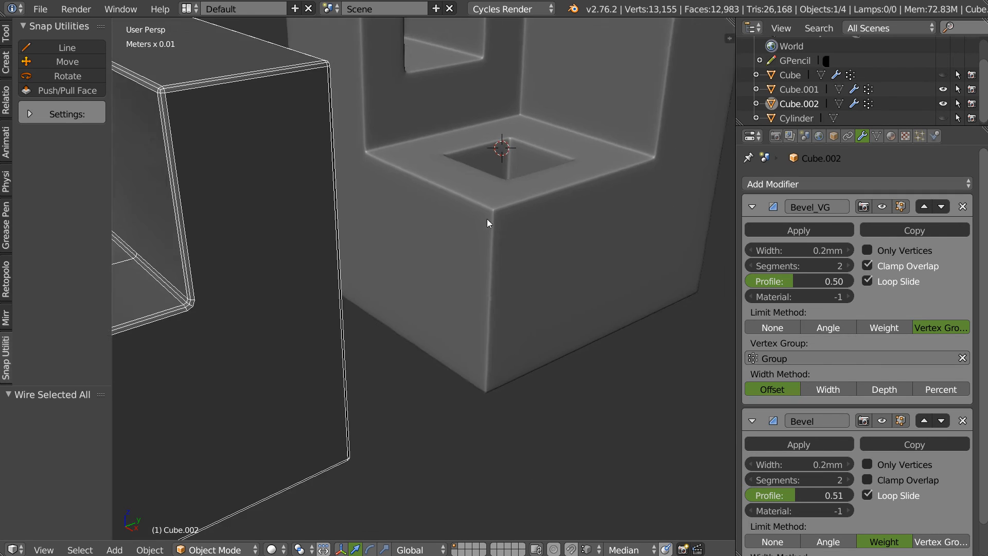
Select Cube.001, show its wireframe overlay and remove its Subsurf modifier.
{"action": "right_click", "coordinate": [507, 233]}
{"action": "scroll", "coordinate": [485, 224], "scroll_direction": "down", "scroll_amount": 2}
{"action": "key", "text": "shift+z"}
{"action": "middle_click_drag", "start_coordinate": [536, 238], "coordinate": [504, 248]}
{"action": "key", "text": "ctrl+0"}
{"action": "scroll", "coordinate": [470, 252], "scroll_direction": "up", "scroll_amount": 6}
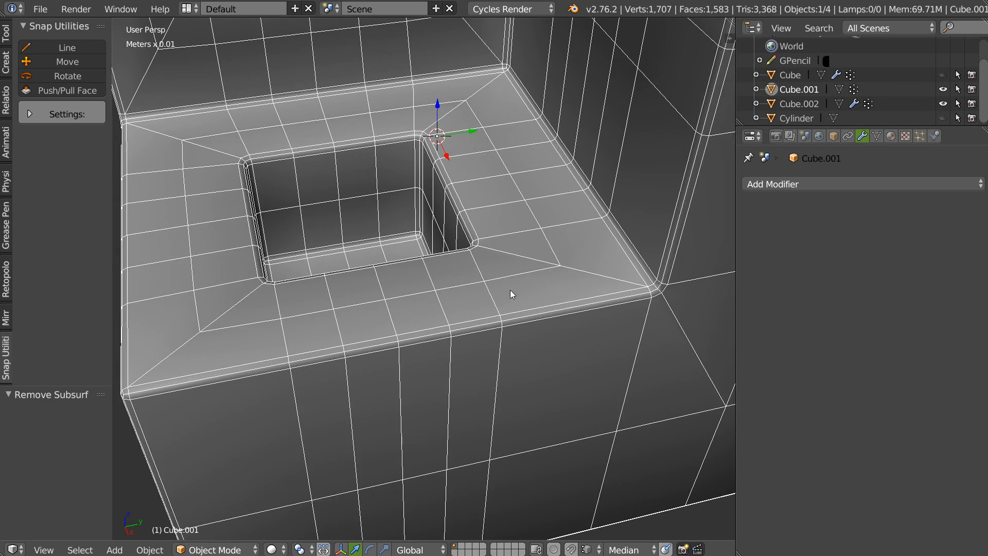
{"action": "scroll", "coordinate": [548, 295], "scroll_direction": "down", "scroll_amount": 2}
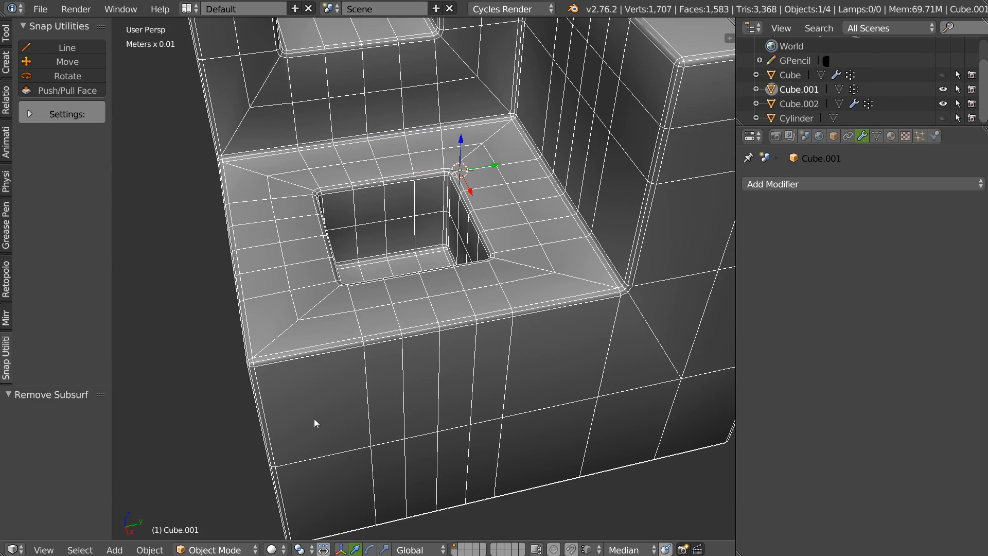
{"action": "middle_click_drag", "start_coordinate": [407, 294], "coordinate": [425, 283]}
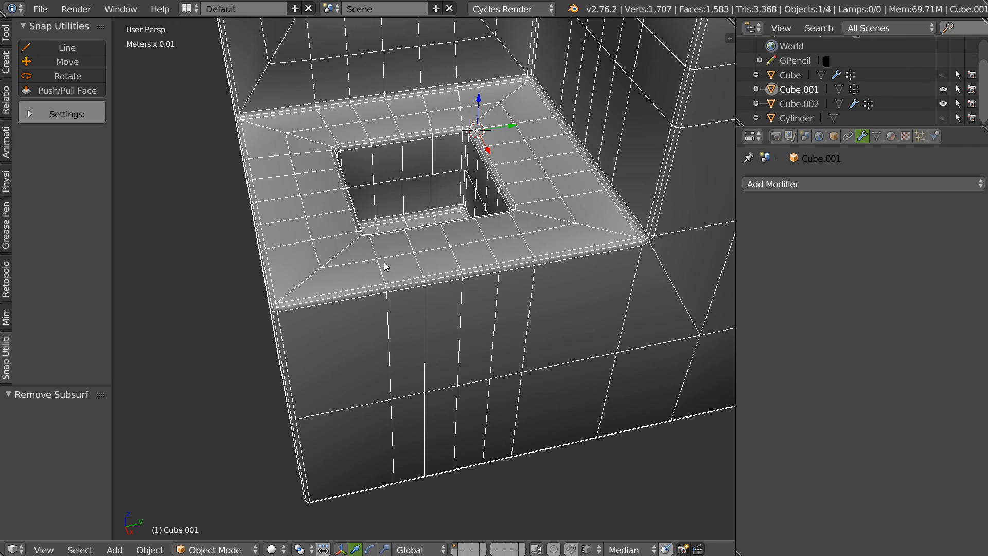
Try to scale the two outer vertical edge paths on the front face below the hole apart along Y by about 1.66.
{"action": "middle_click_drag", "start_coordinate": [446, 277], "coordinate": [437, 287]}
{"action": "key", "text": "Tab"}
{"action": "left_click", "coordinate": [324, 315]}
{"action": "key", "text": "Tab"}
{"action": "left_click", "coordinate": [289, 271]}
{"action": "right_click", "coordinate": [327, 281]}
{"action": "middle_click_drag", "start_coordinate": [328, 273], "coordinate": [315, 221]}
{"action": "scroll", "coordinate": [396, 355], "scroll_direction": "up", "scroll_amount": 6}
{"action": "scroll", "coordinate": [384, 365], "scroll_direction": "down", "scroll_amount": 3}
{"action": "scroll", "coordinate": [381, 364], "scroll_direction": "down", "scroll_amount": 1}
{"action": "middle_click_drag", "start_coordinate": [358, 478], "coordinate": [381, 315], "text": "shift"}
{"action": "right_click", "coordinate": [395, 346], "text": "ctrl"}
{"action": "middle_click_drag", "start_coordinate": [459, 324], "coordinate": [378, 362], "text": "shift"}
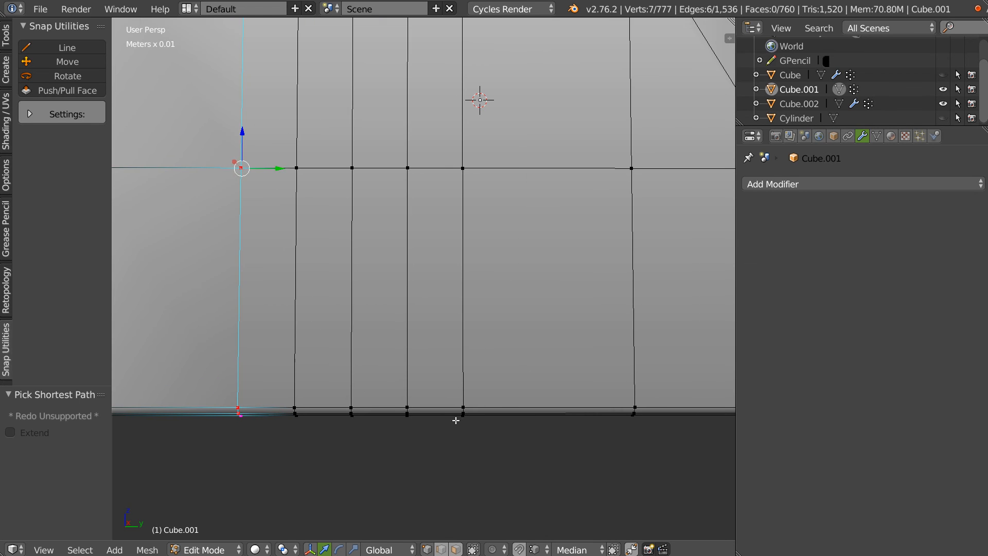
{"action": "middle_click_drag", "start_coordinate": [485, 352], "coordinate": [446, 403], "text": "shift"}
{"action": "right_click", "coordinate": [420, 375], "text": "ctrl"}
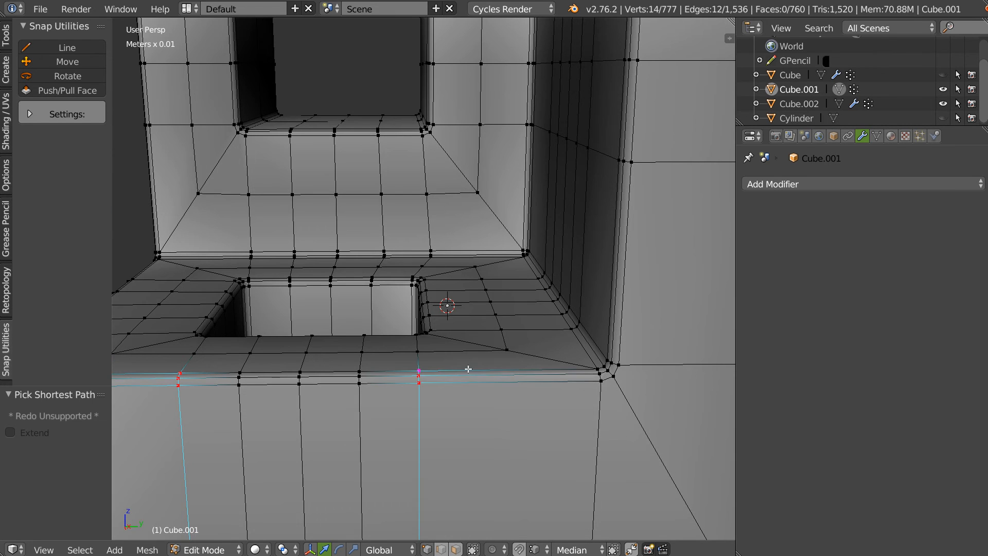
{"action": "scroll", "coordinate": [459, 360], "scroll_direction": "down", "scroll_amount": 5}
{"action": "key", "text": "s"}
{"action": "key", "text": "y"}
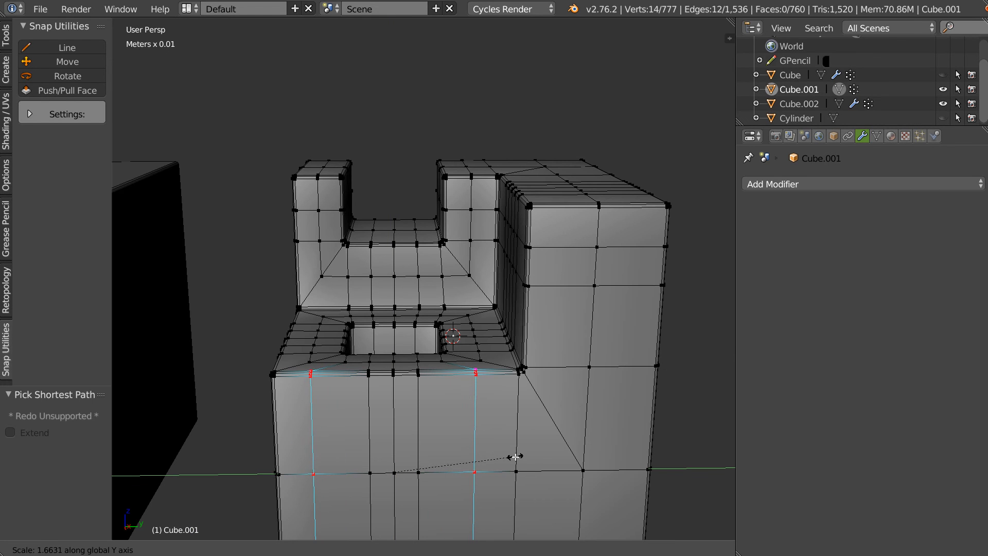
{"action": "left_click", "coordinate": [514, 457]}
Select all the narrow face columns on the front face below the hole and scale them wider along Y.
{"action": "middle_click_drag", "start_coordinate": [456, 404], "coordinate": [451, 246], "text": "shift"}
{"action": "mouse_move", "coordinate": [473, 316]}
{"action": "left_mouse_down", "text": "ctrl"}
{"action": "mouse_move", "coordinate": [451, 247]}
{"action": "mouse_move", "coordinate": [409, 206]}
{"action": "mouse_move", "coordinate": [298, 256]}
{"action": "mouse_move", "coordinate": [451, 452]}
{"action": "mouse_move", "coordinate": [499, 429]}
{"action": "left_mouse_up", "text": "ctrl"}
{"action": "key", "text": "s"}
{"action": "key", "text": "y"}
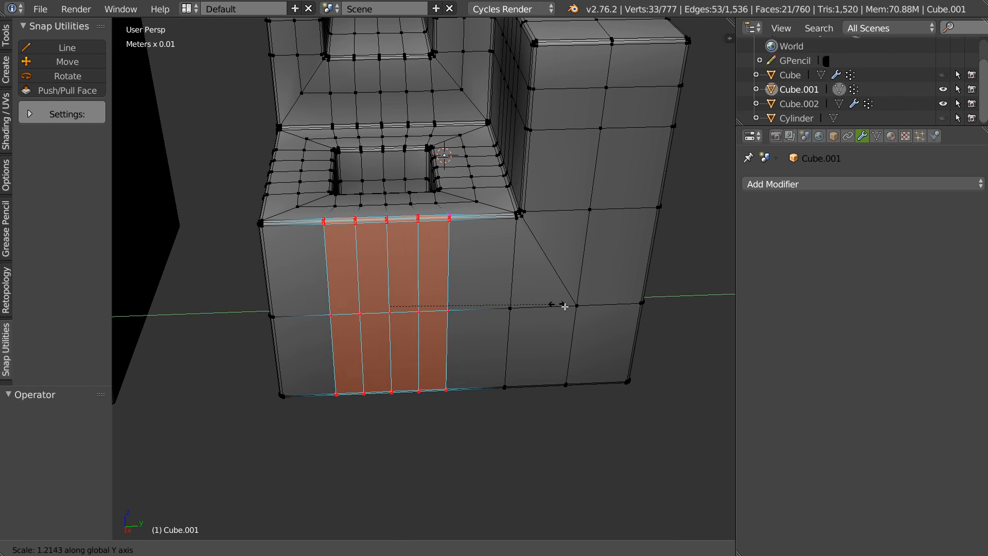
{"action": "left_click", "coordinate": [637, 318]}
Select the row of five vertices between the hole and the ledge's front edge and scale it along Y by about 1.37.
{"action": "middle_click_drag", "start_coordinate": [520, 217], "coordinate": [463, 268]}
{"action": "right_click", "coordinate": [325, 239]}
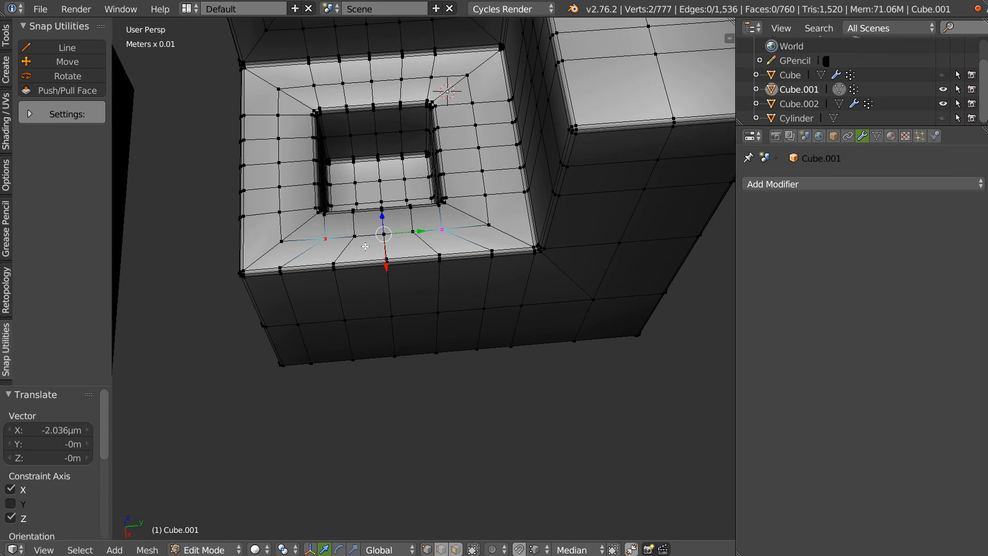
{"action": "right_click", "coordinate": [338, 241], "text": "ctrl"}
{"action": "key", "text": "s"}
{"action": "key", "text": "y"}
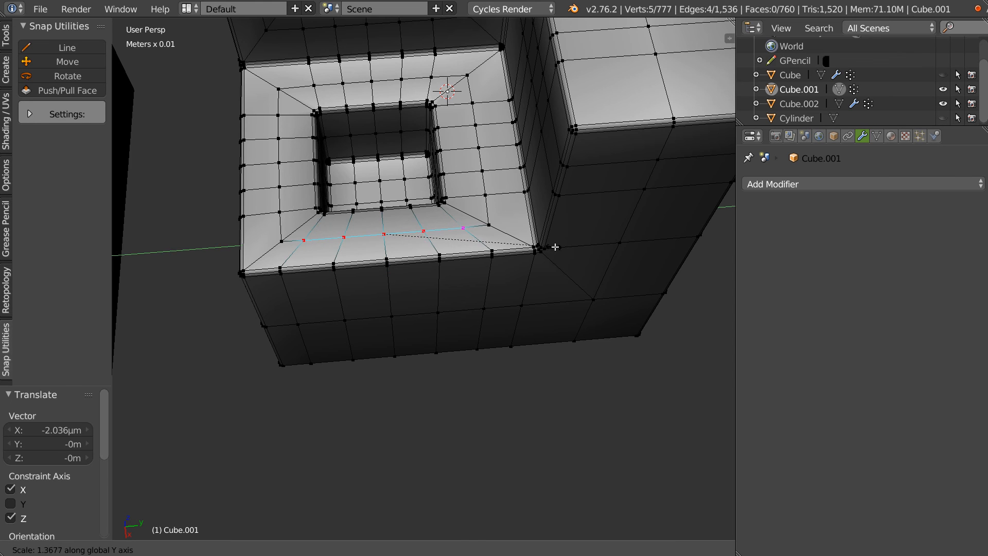
{"action": "left_click", "coordinate": [548, 248]}
{"action": "key", "text": "Tab"}
{"action": "middle_click_drag", "start_coordinate": [418, 238], "coordinate": [404, 224]}
{"action": "scroll", "coordinate": [414, 216], "scroll_direction": "up", "scroll_amount": 2}
{"action": "key", "text": "Tab"}
{"action": "right_click", "coordinate": [391, 194]}
{"action": "key", "text": "Tab"}
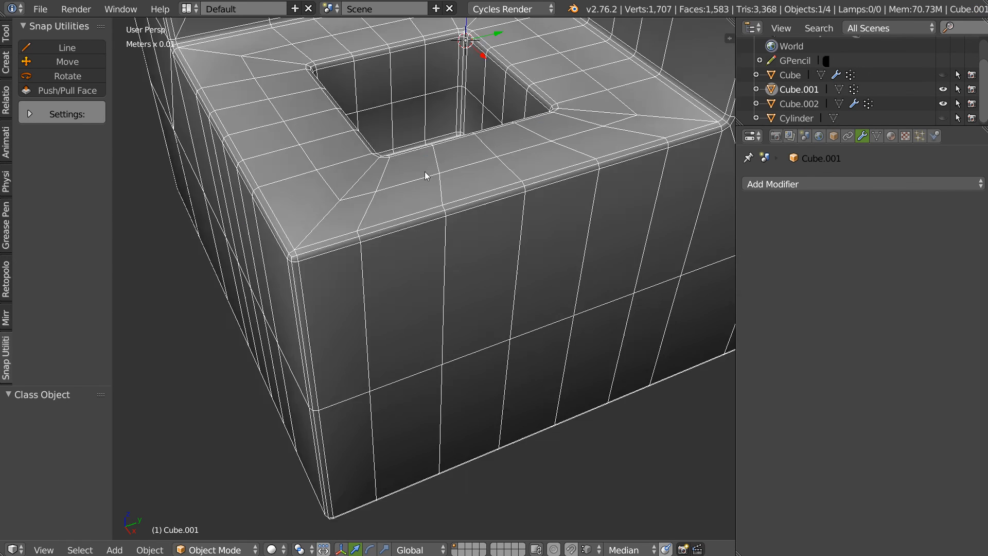
Select the Cube.002 block and turn off the viewport display of its Bevel_VG and Bevel modifiers.
{"action": "scroll", "coordinate": [408, 166], "scroll_direction": "down", "scroll_amount": 6}
{"action": "middle_click_drag", "start_coordinate": [470, 205], "coordinate": [413, 251]}
{"action": "scroll", "coordinate": [413, 251], "scroll_direction": "up", "scroll_amount": 4}
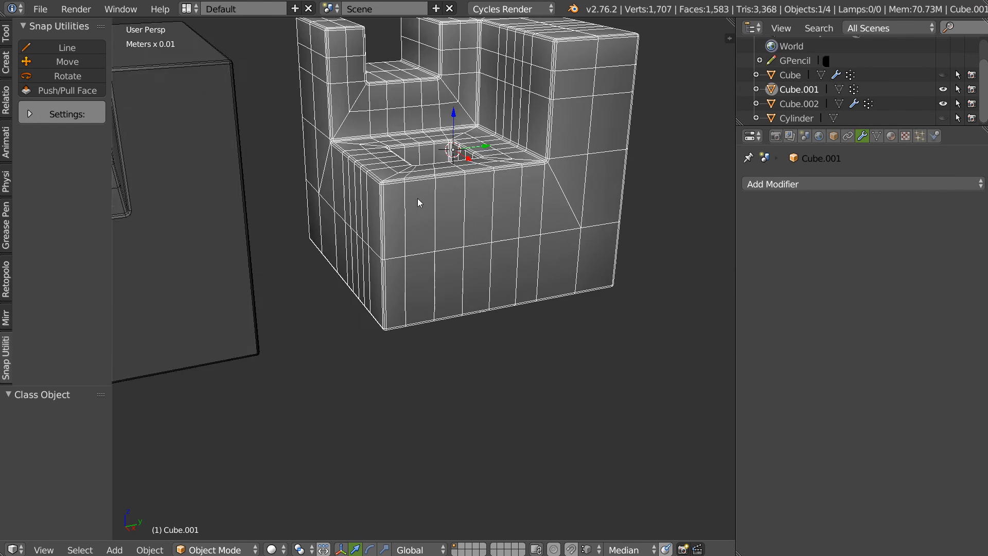
{"action": "middle_click_drag", "start_coordinate": [448, 192], "coordinate": [404, 265]}
{"action": "right_click", "coordinate": [453, 256]}
{"action": "scroll", "coordinate": [429, 260], "scroll_direction": "up", "scroll_amount": 4}
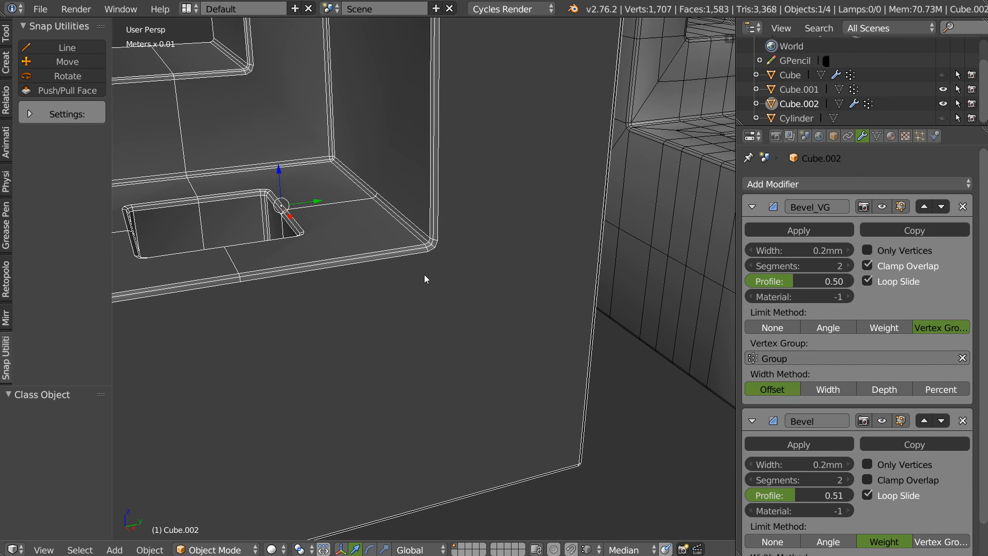
{"action": "middle_click_drag", "start_coordinate": [359, 222], "coordinate": [389, 206]}
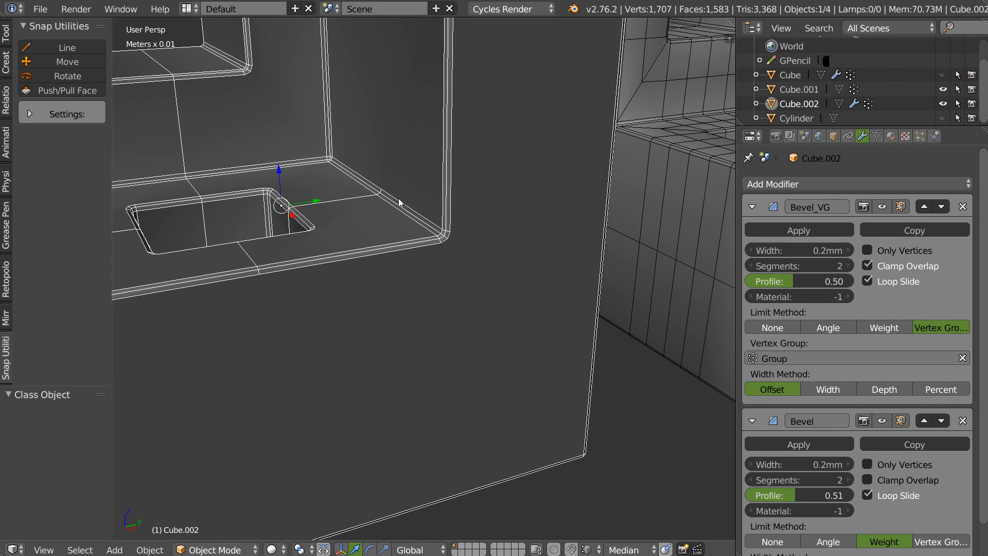
{"action": "left_click", "coordinate": [883, 207]}
{"action": "left_click", "coordinate": [881, 423]}
{"action": "middle_click_drag", "start_coordinate": [390, 228], "coordinate": [438, 262], "text": "shift"}
{"action": "middle_click_drag", "start_coordinate": [359, 215], "coordinate": [472, 202], "text": "shift"}
Try a Knife cut on the walls just above the ledge's back and side inner edges in Edit Mode.
{"action": "key", "text": "Tab"}
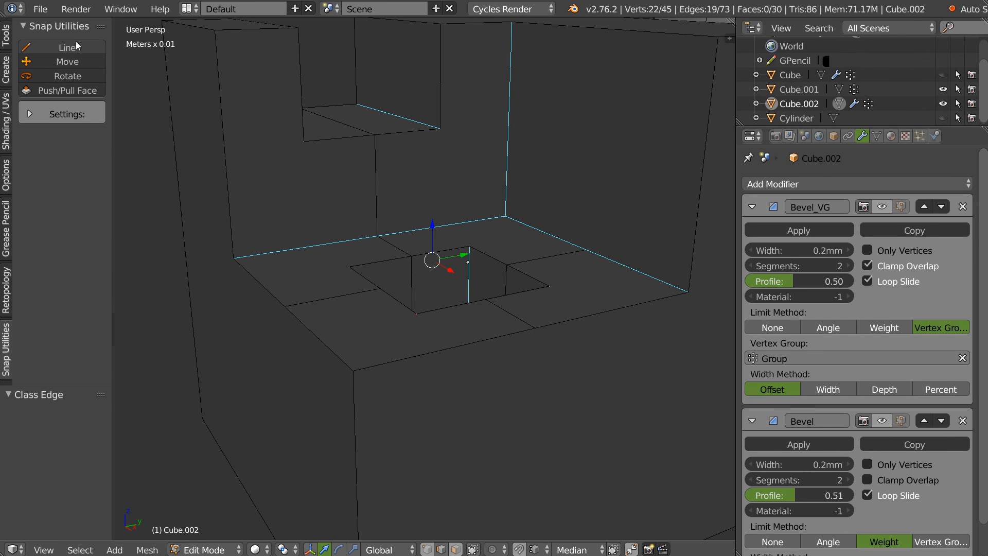
{"action": "key", "text": "k"}
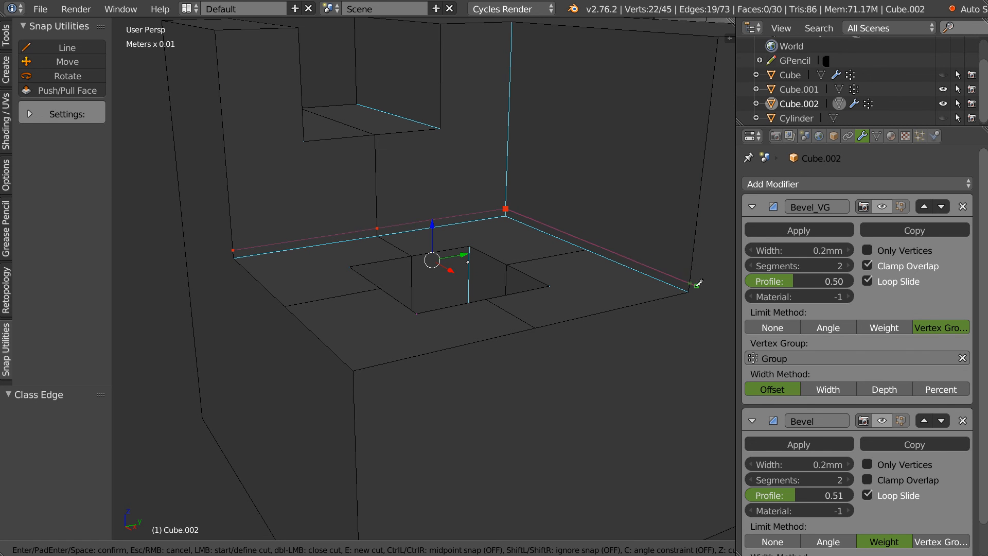
{"action": "key", "text": "Return"}
{"action": "middle_click_drag", "start_coordinate": [690, 283], "coordinate": [689, 334]}
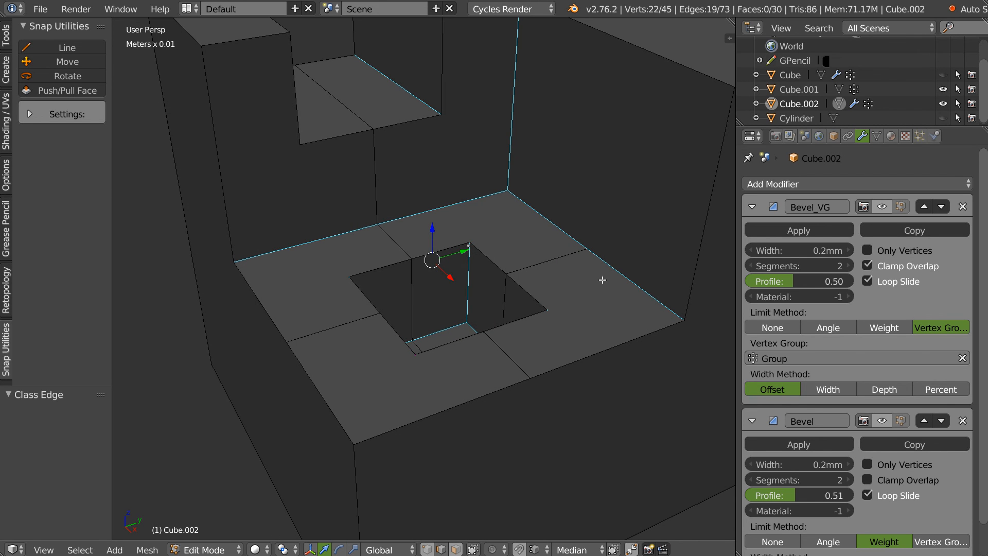
Try Knife cuts along both sides of the ledge's inner edges and the vertical inner corner, and undo the attempt.
{"action": "key", "text": "k"}
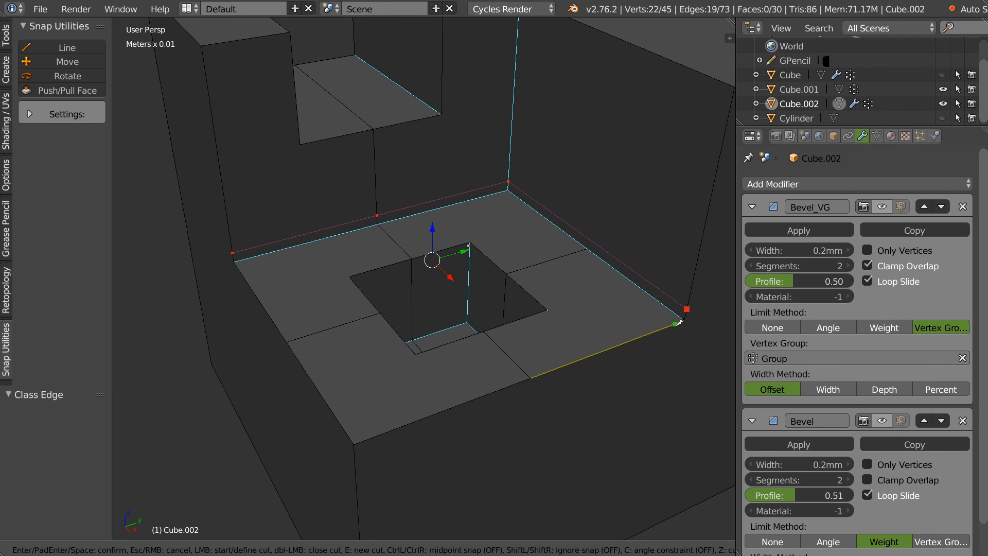
{"action": "middle_click_drag", "start_coordinate": [505, 168], "coordinate": [427, 93]}
{"action": "left_click", "coordinate": [464, 99]}
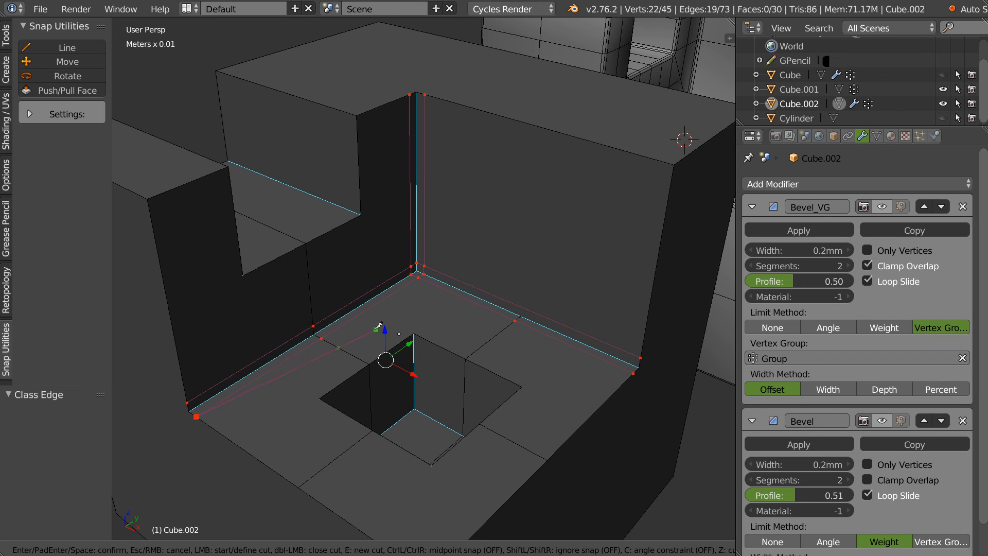
{"action": "key", "text": "Return"}
{"action": "middle_click_drag", "start_coordinate": [384, 224], "coordinate": [462, 269]}
{"action": "scroll", "coordinate": [420, 236], "scroll_direction": "down", "scroll_amount": 1}
{"action": "middle_click_drag", "start_coordinate": [388, 261], "coordinate": [398, 266]}
{"action": "key", "text": "ctrl+z"}
Return to Object Mode and turn the viewport display of Cube.002's Bevel_VG and Bevel modifiers back on.
{"action": "key", "text": "Tab"}
{"action": "left_click", "coordinate": [882, 207]}
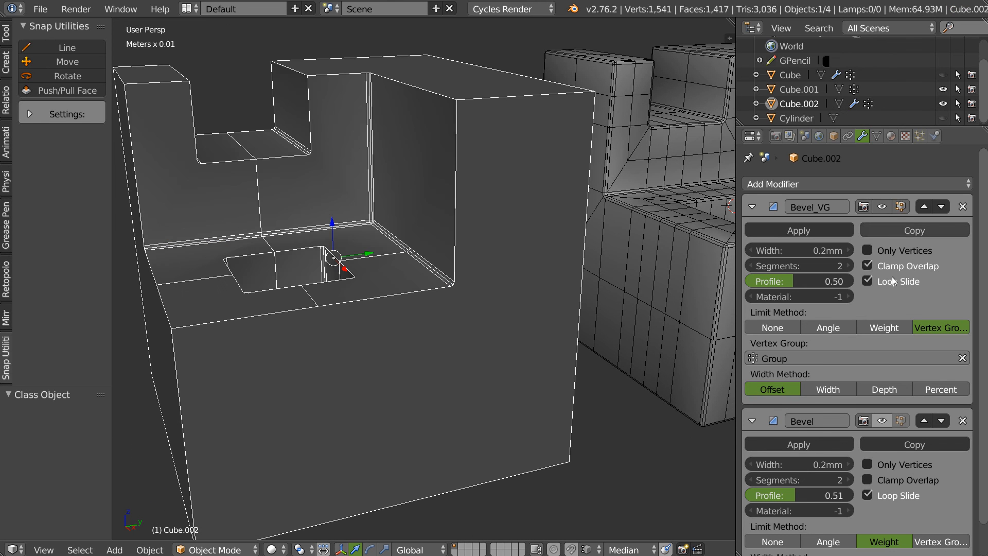
{"action": "left_click", "coordinate": [882, 420]}
{"action": "middle_click_drag", "start_coordinate": [464, 242], "coordinate": [338, 148]}
{"action": "middle_click_drag", "start_coordinate": [561, 184], "coordinate": [482, 131]}
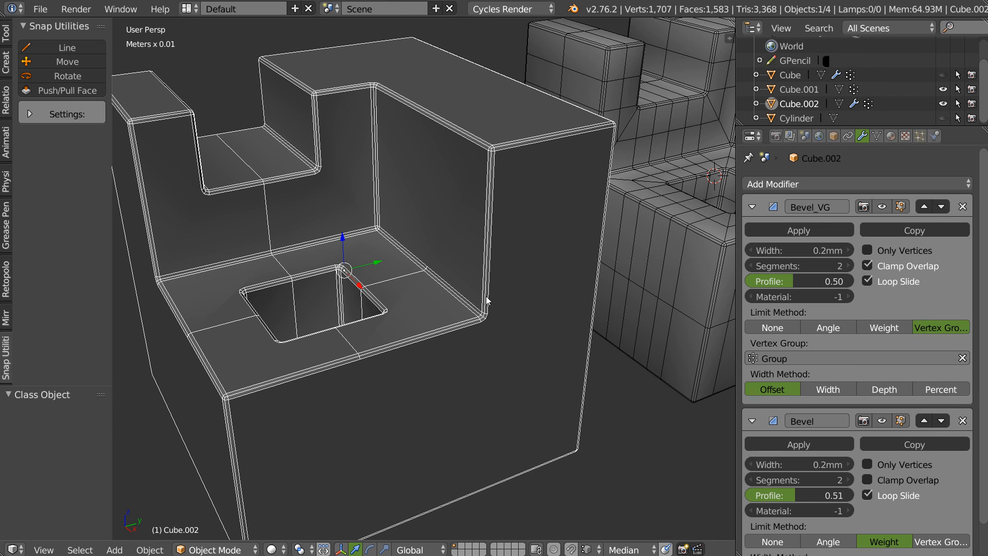
{"action": "middle_click_drag", "start_coordinate": [396, 222], "coordinate": [368, 206]}
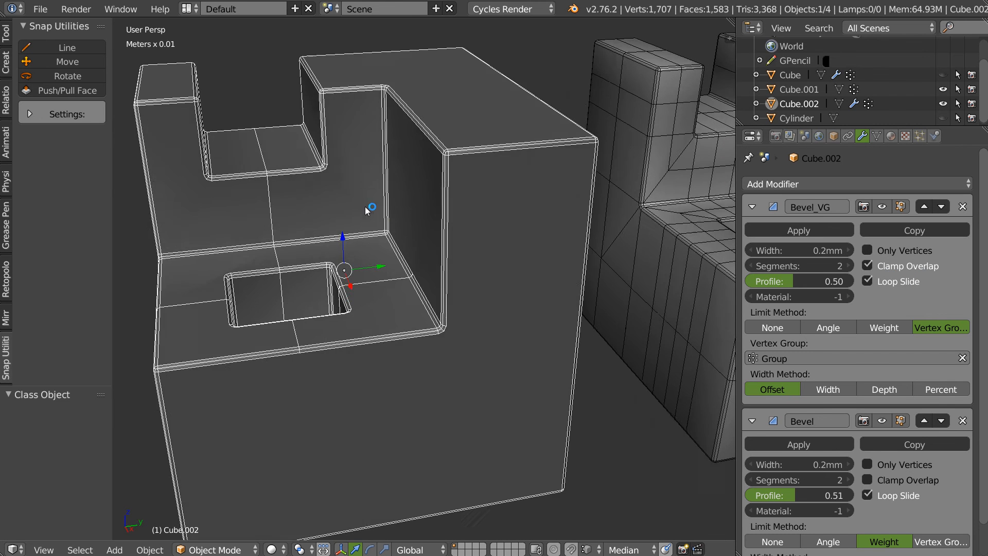
On Cube.001, select the horizontal edge loop across the tall block's walls, deselect its notch section, and move it down about 1.22 mm along Z.
{"action": "middle_click_drag", "start_coordinate": [679, 221], "coordinate": [362, 210], "text": "shift"}
{"action": "right_click", "coordinate": [461, 242]}
{"action": "middle_click_drag", "start_coordinate": [462, 242], "coordinate": [570, 230]}
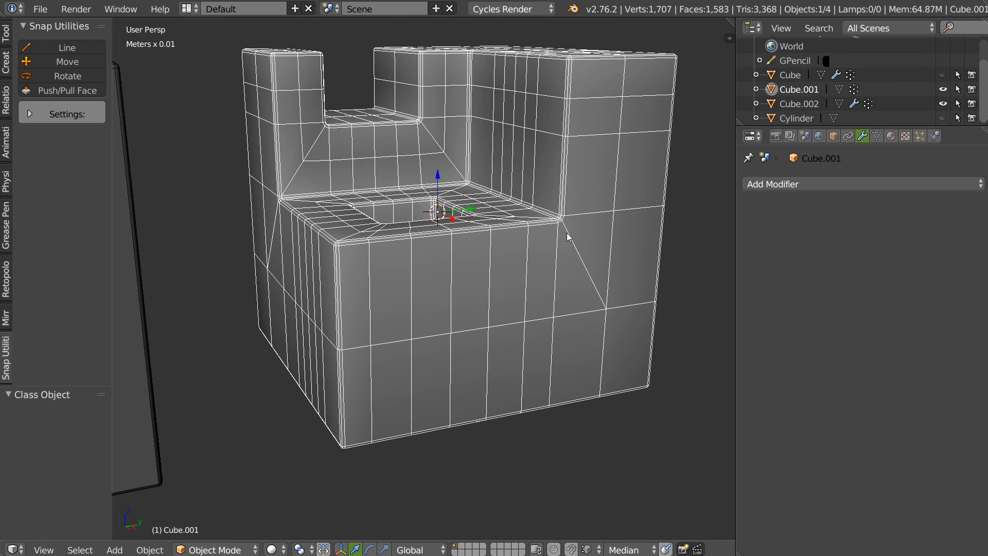
{"action": "scroll", "coordinate": [536, 233], "scroll_direction": "up", "scroll_amount": 6}
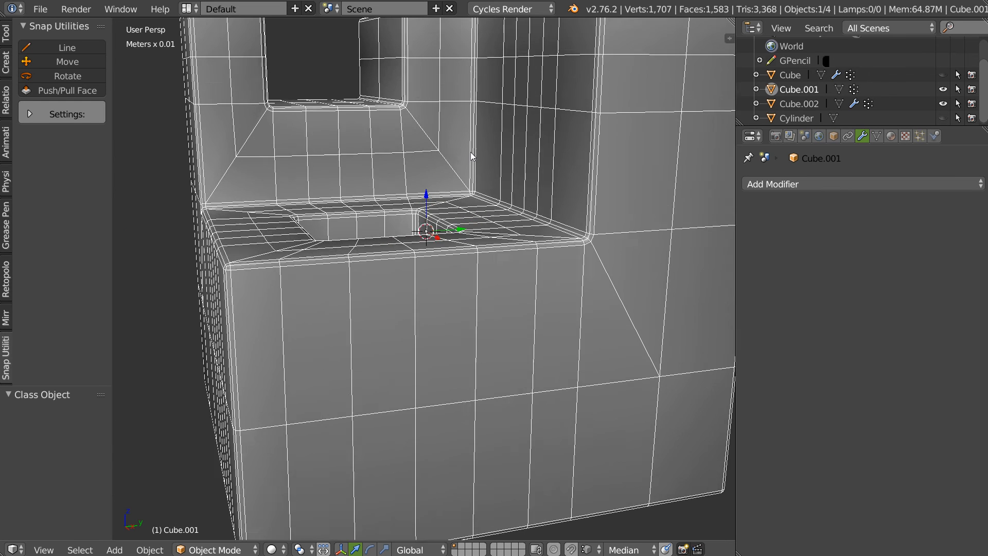
{"action": "key", "text": "Tab"}
{"action": "right_click", "coordinate": [491, 107], "text": "alt"}
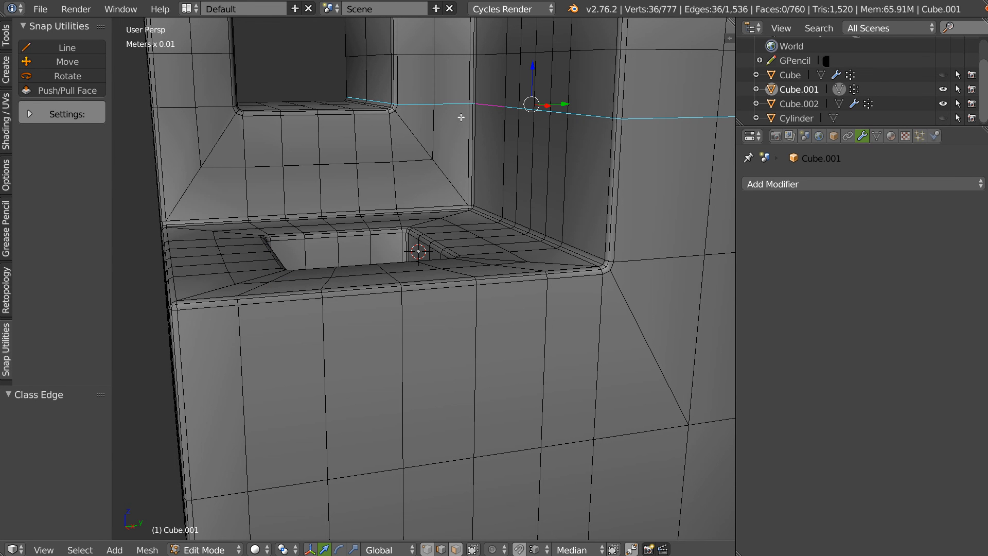
{"action": "mouse_move", "coordinate": [382, 123]}
{"action": "left_mouse_down", "text": "ctrl+shift"}
{"action": "mouse_move", "coordinate": [310, 88]}
{"action": "mouse_move", "coordinate": [381, 125]}
{"action": "left_mouse_up", "text": "ctrl+shift"}
{"action": "middle_click_drag", "start_coordinate": [419, 108], "coordinate": [509, 129]}
{"action": "scroll", "coordinate": [601, 180], "scroll_direction": "down", "scroll_amount": 5}
{"action": "middle_click_drag", "start_coordinate": [601, 180], "coordinate": [501, 143]}
{"action": "scroll", "coordinate": [501, 143], "scroll_direction": "up", "scroll_amount": 4}
{"action": "left_click_drag", "start_coordinate": [497, 99], "coordinate": [506, 131]}
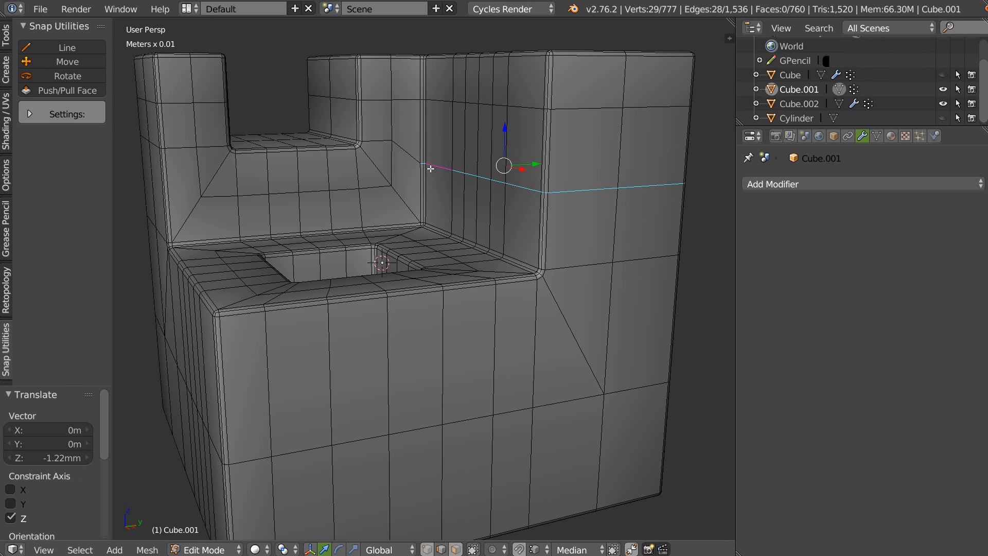
Select the single vertex on the back wall between the notch and the inner corner and adjust its height along Z.
{"action": "scroll", "coordinate": [433, 137], "scroll_direction": "up", "scroll_amount": 3}
{"action": "key", "text": "Tab"}
{"action": "left_click", "coordinate": [379, 132]}
{"action": "right_click", "coordinate": [376, 132]}
{"action": "left_click_drag", "start_coordinate": [377, 98], "coordinate": [378, 113]}
{"action": "scroll", "coordinate": [456, 115], "scroll_direction": "down", "scroll_amount": 5}
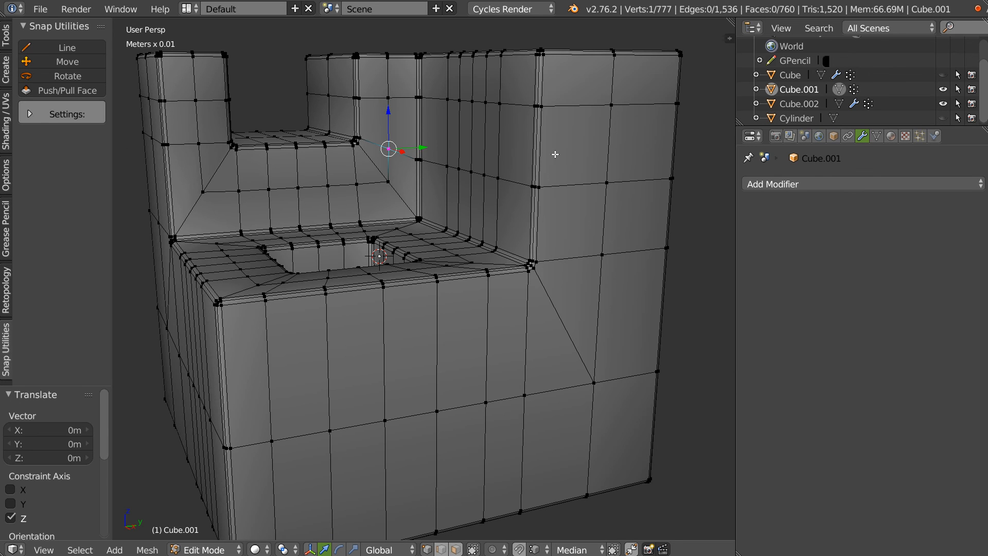
Select the upper vertex row from the inner corner across the tall block's front face and move it down about 0.45 mm along Z.
{"action": "right_click", "coordinate": [423, 98]}
{"action": "right_click", "coordinate": [697, 98], "text": "ctrl"}
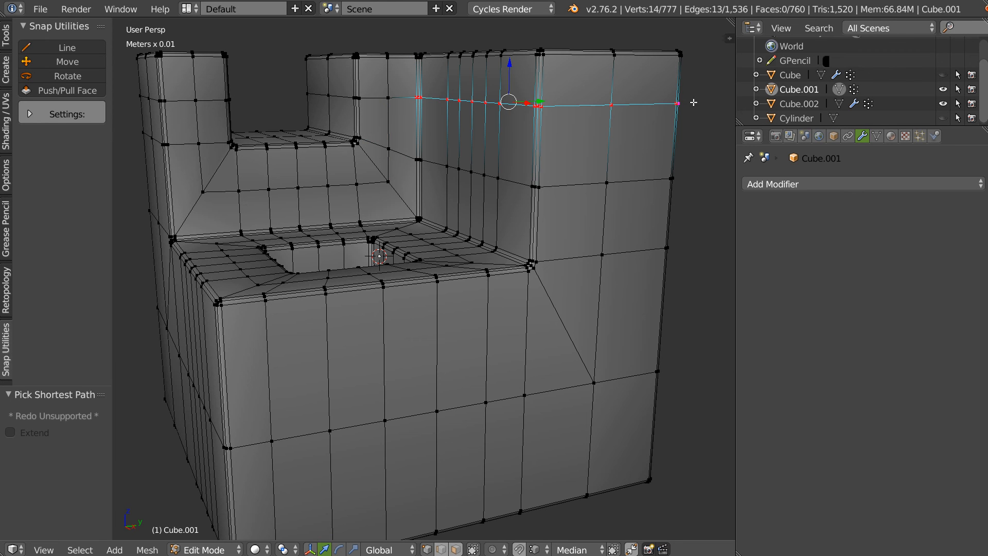
{"action": "left_click_drag", "start_coordinate": [518, 66], "coordinate": [556, 171]}
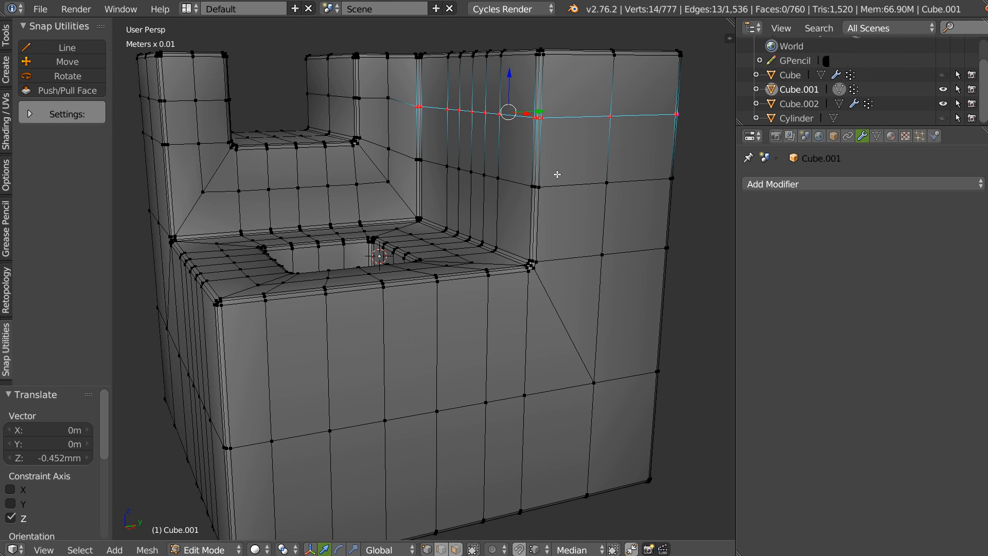
Select the horizontal edge loop around the block's lower half and move it up along Z towards the ledge.
{"action": "scroll", "coordinate": [512, 221], "scroll_direction": "down", "scroll_amount": 1}
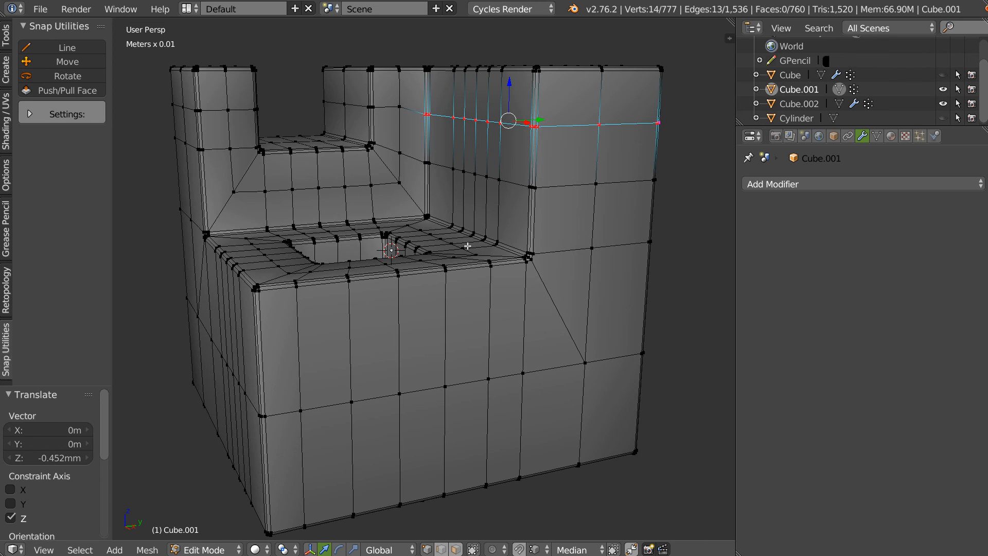
{"action": "middle_click_drag", "start_coordinate": [442, 296], "coordinate": [465, 285]}
{"action": "scroll", "coordinate": [465, 284], "scroll_direction": "down", "scroll_amount": 2}
{"action": "right_click", "coordinate": [450, 338], "text": "alt"}
{"action": "right_click", "coordinate": [583, 319], "text": "alt+shift"}
{"action": "middle_click_drag", "start_coordinate": [618, 306], "coordinate": [448, 276]}
{"action": "key", "text": "Tab"}
{"action": "left_click", "coordinate": [486, 328]}
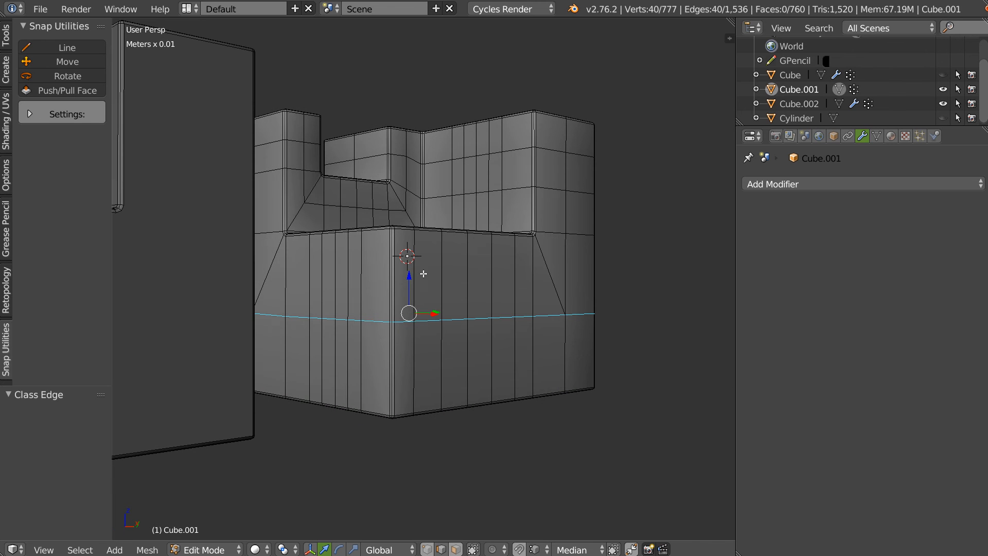
{"action": "key", "text": "g"}
{"action": "key", "text": "z"}
{"action": "left_click", "coordinate": [420, 261]}
Add two evenly spaced horizontal loop cuts around the block's base, below the lower edge loop.
{"action": "key", "text": "ctrl+r"}
{"action": "scroll", "coordinate": [384, 326], "scroll_direction": "up", "scroll_amount": 1}
{"action": "left_click", "coordinate": [384, 327]}
{"action": "right_click", "coordinate": [387, 325]}
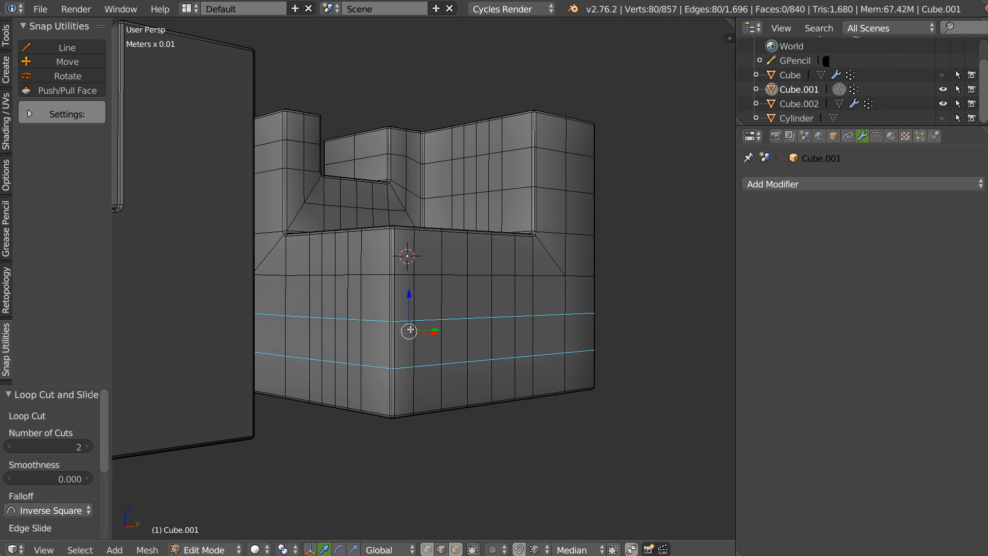
Return to Object Mode and examine the spacing of the block's wireframe from several angles.
{"action": "key", "text": "Tab"}
{"action": "middle_click_drag", "start_coordinate": [454, 276], "coordinate": [464, 330]}
{"action": "scroll", "coordinate": [400, 288], "scroll_direction": "up", "scroll_amount": 2}
{"action": "middle_click_drag", "start_coordinate": [401, 287], "coordinate": [461, 176]}
{"action": "scroll", "coordinate": [473, 239], "scroll_direction": "down", "scroll_amount": 2}
{"action": "middle_click_drag", "start_coordinate": [344, 245], "coordinate": [591, 209], "text": "shift"}
{"action": "middle_click_drag", "start_coordinate": [674, 246], "coordinate": [412, 264], "text": "shift"}
{"action": "scroll", "coordinate": [422, 263], "scroll_direction": "up", "scroll_amount": 2}
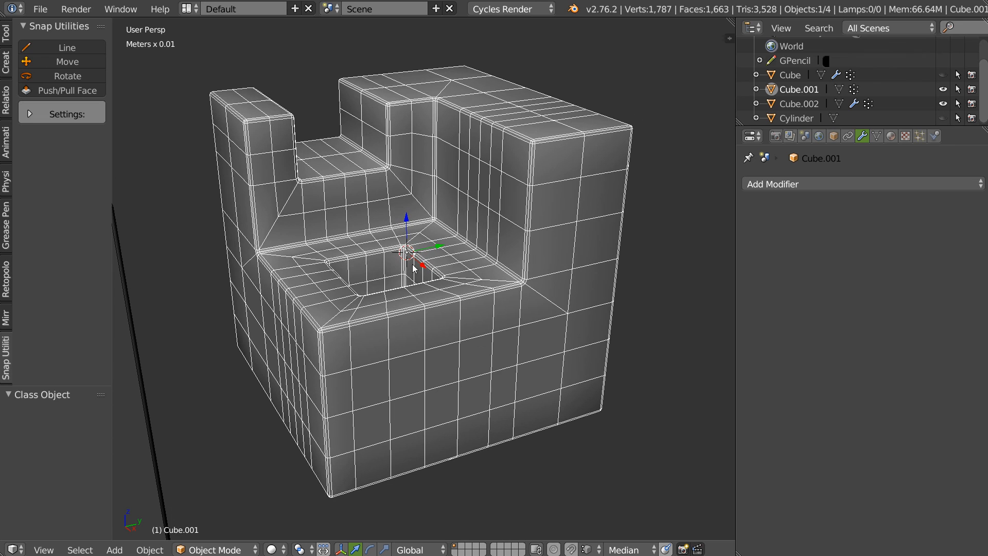